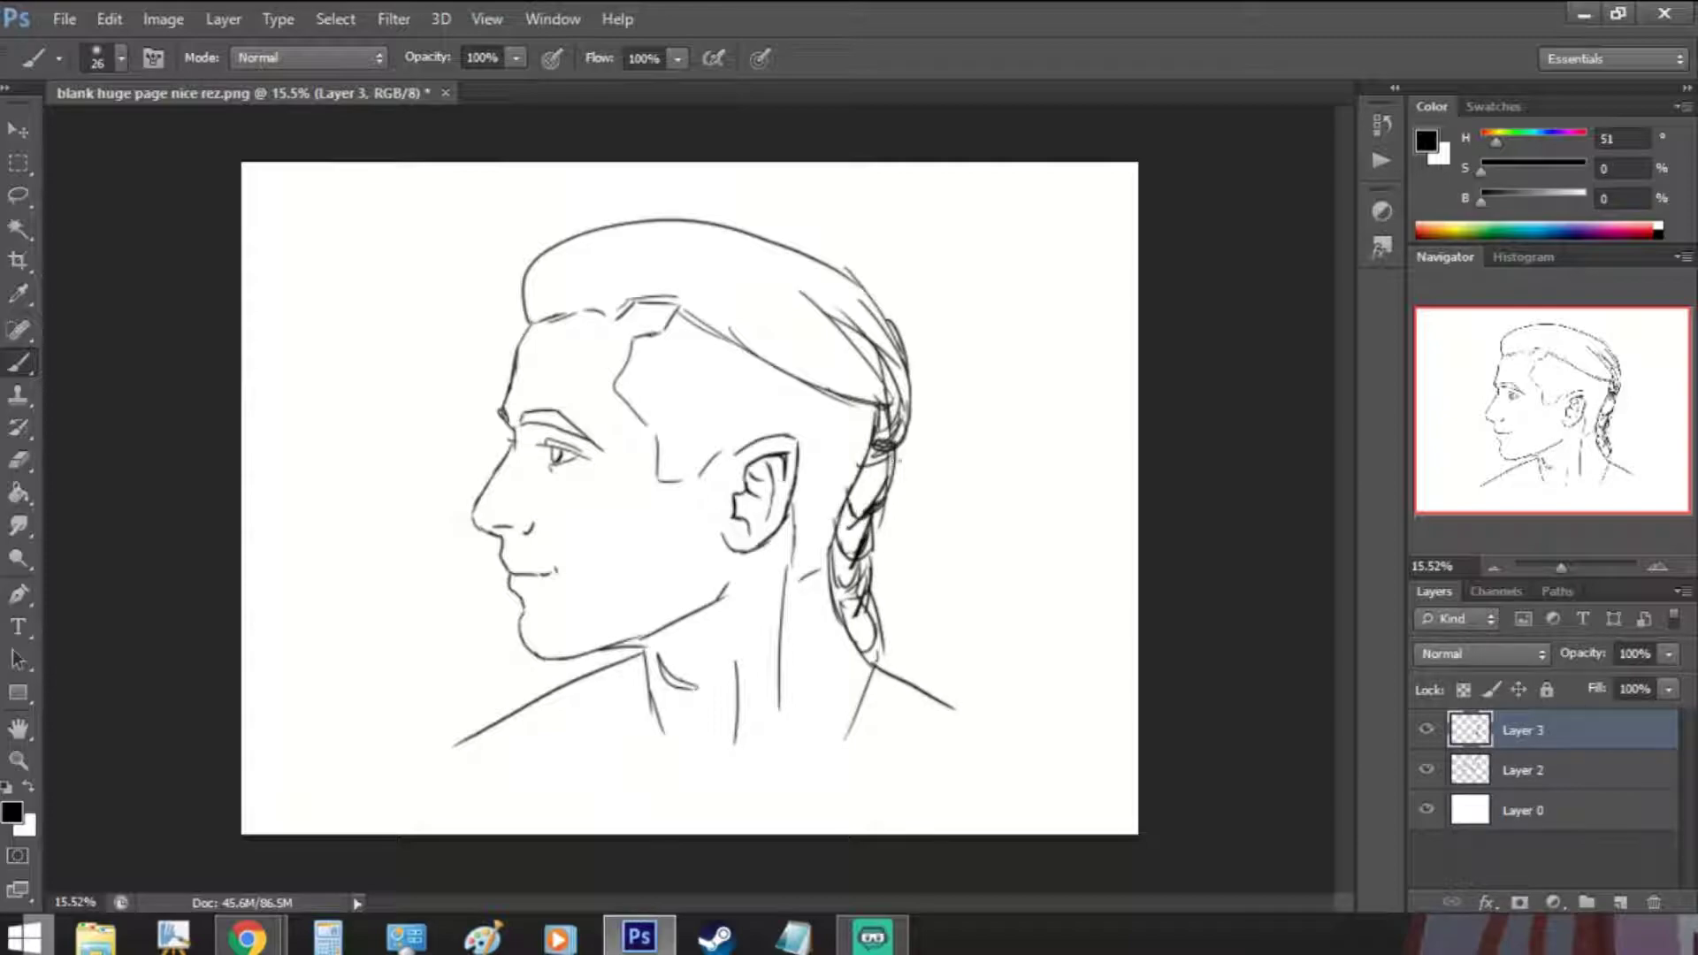
- Darken the braid with shading strokes and sketch a collar with pointed spikes around the neck
mouse_move(900, 416)
mouse_down()
mouse_move(865, 513)
mouse_move(893, 520)
mouse_move(860, 619)
mouse_move(880, 668)
mouse_up()
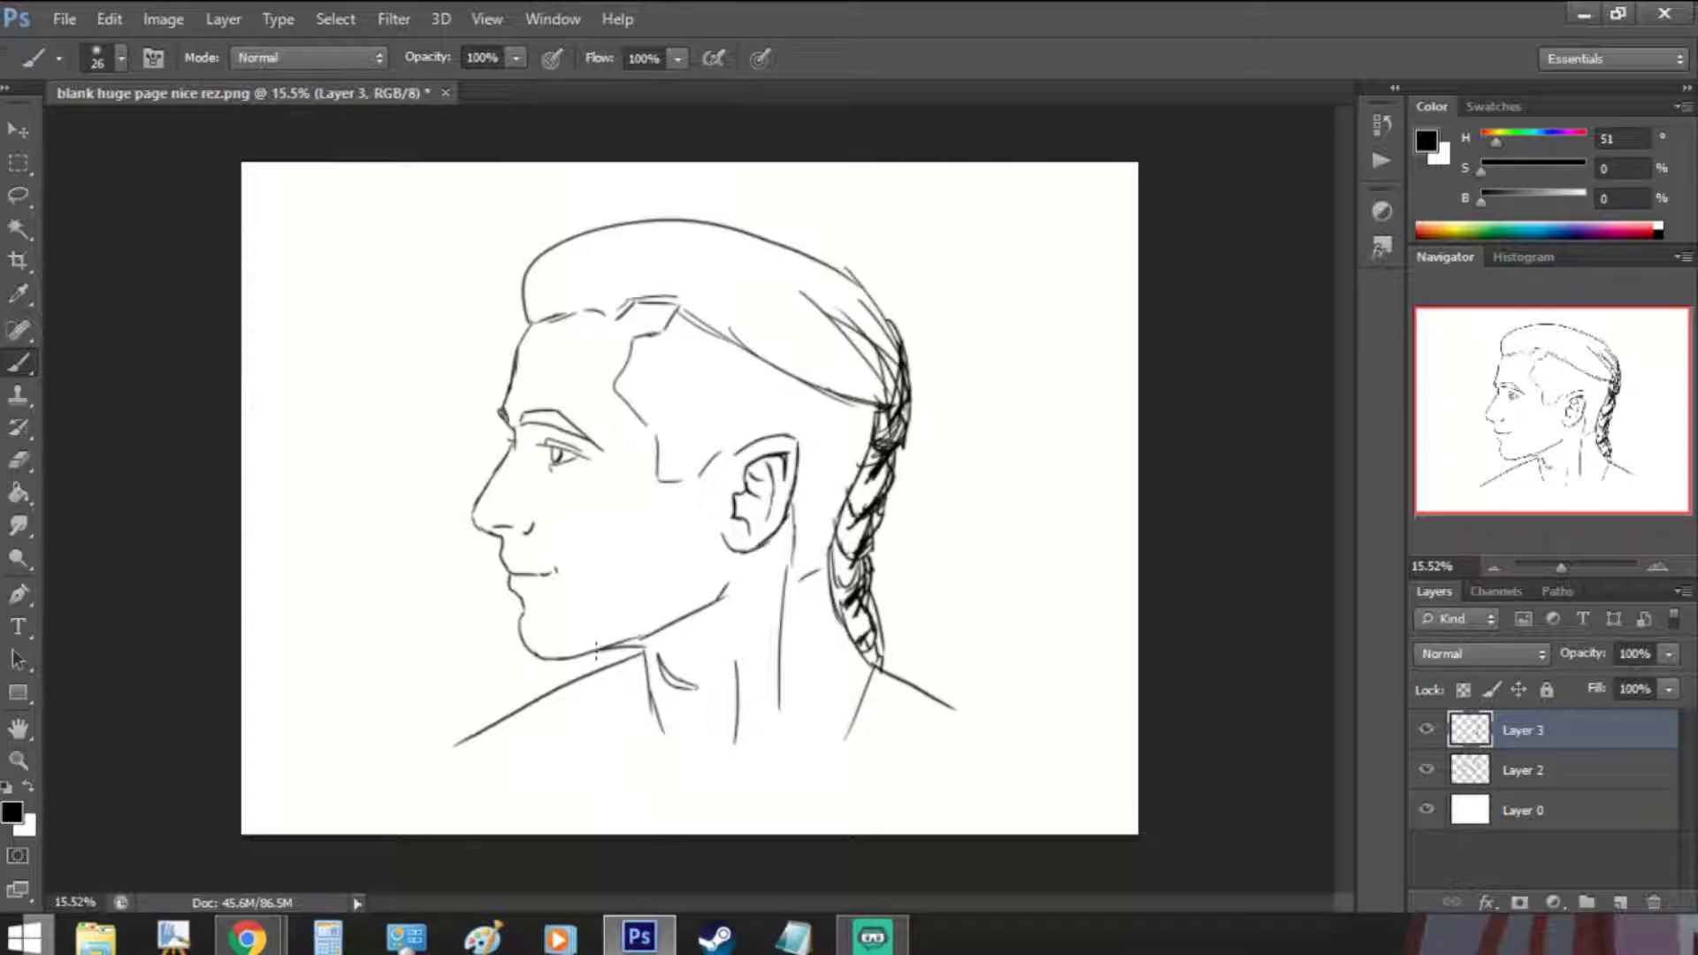
mouse_move(527, 691)
mouse_down()
mouse_move(718, 801)
mouse_move(930, 674)
mouse_up()
drag(727, 703, 694, 792)
mouse_move(516, 665)
mouse_down()
mouse_move(583, 775)
mouse_move(687, 805)
mouse_move(796, 814)
mouse_move(747, 746)
mouse_move(789, 789)
mouse_move(921, 683)
mouse_move(973, 713)
mouse_up()
drag(566, 703, 637, 637)
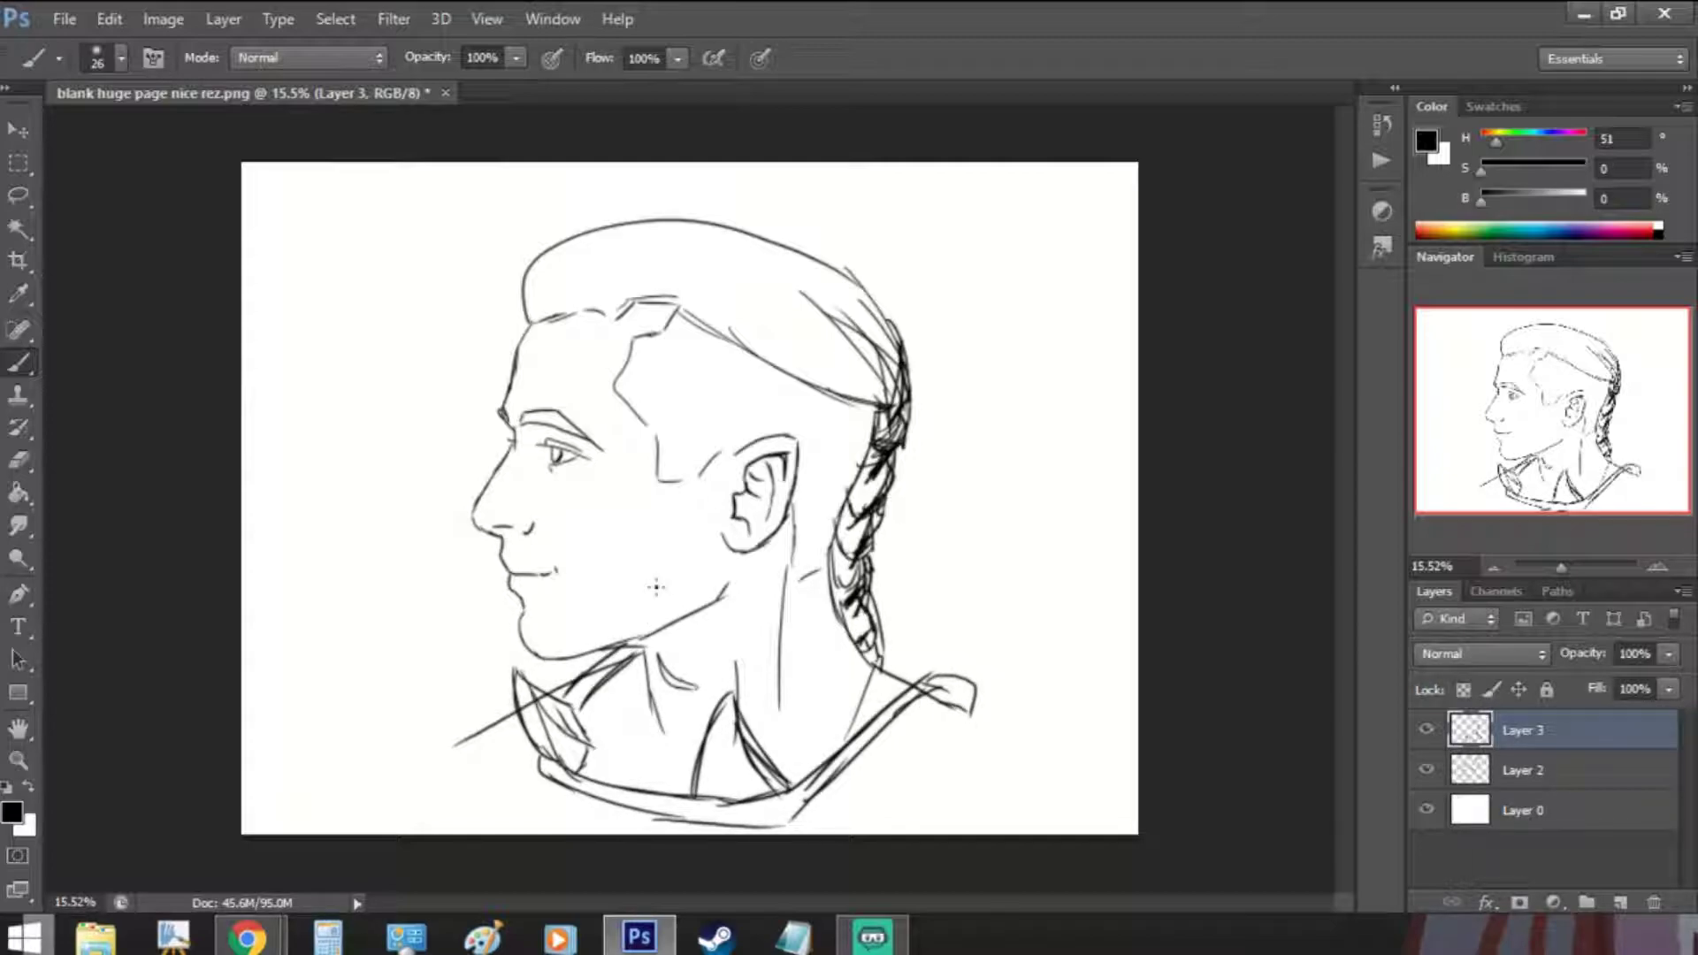
- Sketch folds of fabric at the front of the neck, between the chin and the collar spikes
drag(570, 699, 637, 642)
drag(576, 708, 591, 734)
mouse_move(580, 711)
mouse_down()
mouse_move(674, 786)
mouse_move(695, 779)
mouse_up()
drag(644, 679, 702, 748)
mouse_move(653, 690)
mouse_down()
mouse_move(706, 745)
mouse_move(619, 767)
mouse_up()
drag(653, 653, 638, 800)
drag(690, 694, 643, 751)
- Fill the inner collar band running from the front spike up to the braid's end with solid black strokes
drag(752, 752, 911, 655)
mouse_move(841, 714)
mouse_down()
mouse_move(935, 664)
mouse_move(946, 688)
mouse_up()
mouse_move(769, 745)
mouse_down()
mouse_move(847, 674)
mouse_move(897, 658)
mouse_up()
drag(835, 685, 847, 635)
drag(752, 741, 844, 642)
mouse_move(759, 739)
mouse_down()
mouse_move(847, 637)
mouse_move(875, 663)
mouse_up()
mouse_move(804, 703)
mouse_down()
mouse_move(753, 743)
mouse_move(845, 644)
mouse_move(871, 644)
mouse_up()
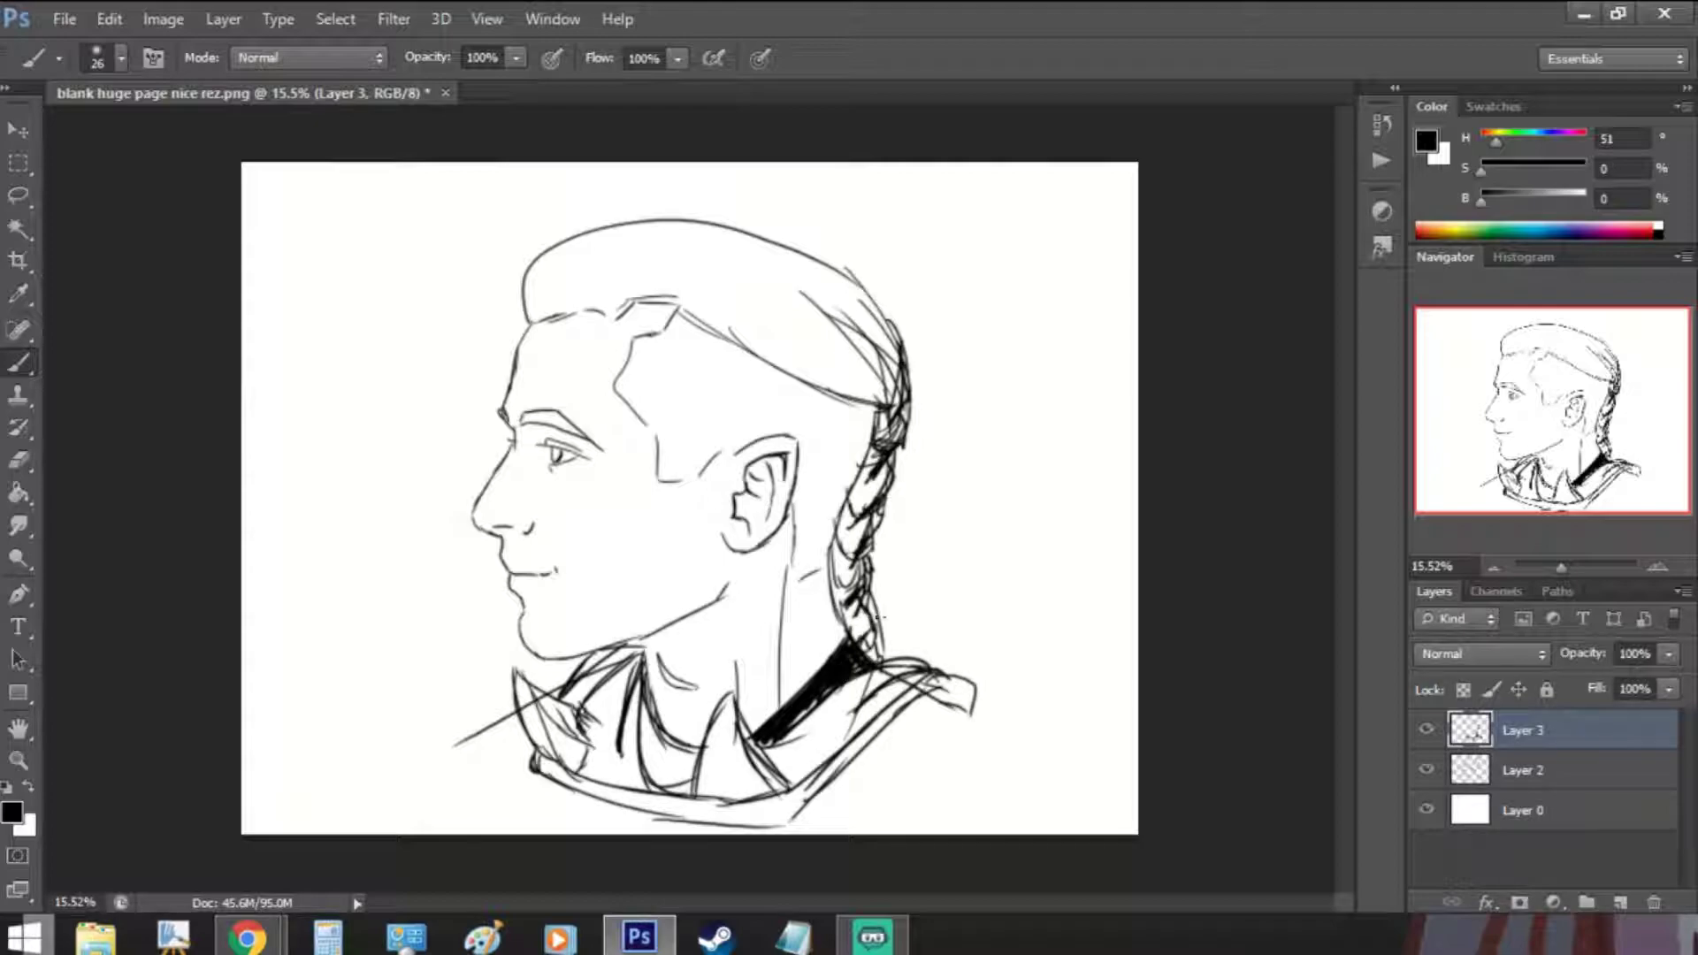
- Sketch the back of the collar behind the braid with a rear spike, shading its inside black
drag(865, 612, 916, 663)
drag(973, 601, 999, 665)
mouse_move(882, 624)
mouse_down()
mouse_move(968, 656)
mouse_move(976, 720)
mouse_move(1037, 762)
mouse_up()
drag(995, 682, 982, 727)
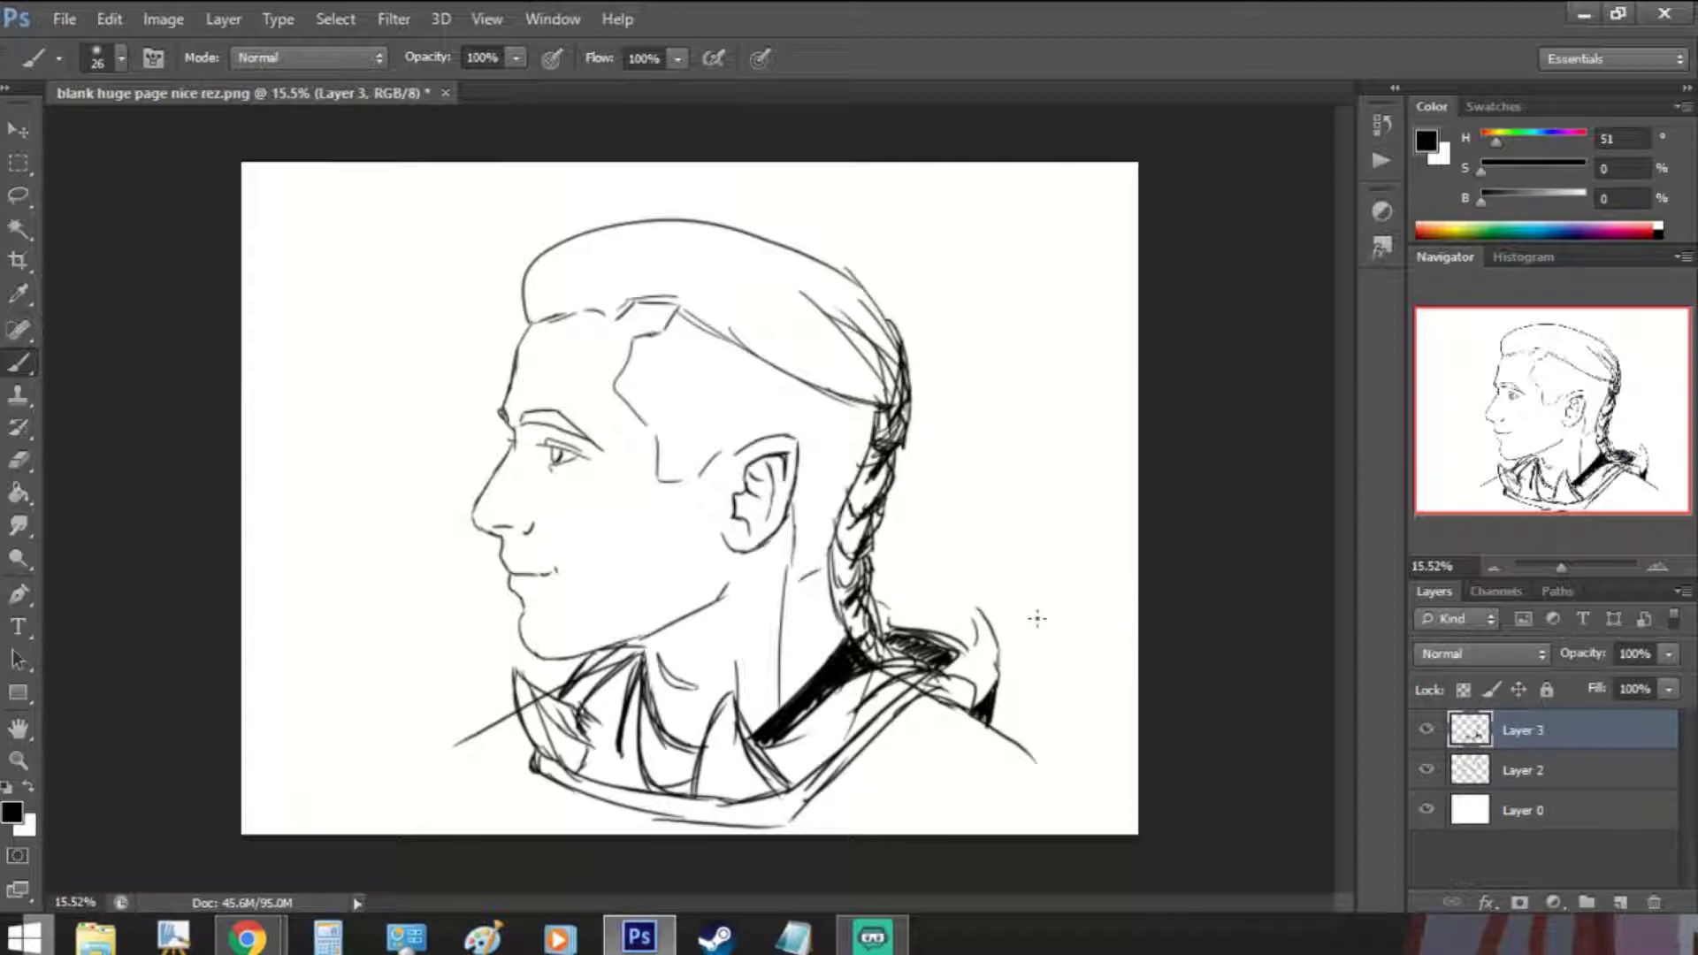
- Sketch both shoulders of the cloak with fold lines running down to the canvas edge
drag(943, 755, 1049, 759)
drag(1047, 761, 1075, 816)
mouse_move(570, 672)
mouse_down()
mouse_move(460, 730)
mouse_move(438, 762)
mouse_up()
drag(439, 765, 442, 831)
drag(1070, 817, 1031, 833)
drag(435, 763, 413, 834)
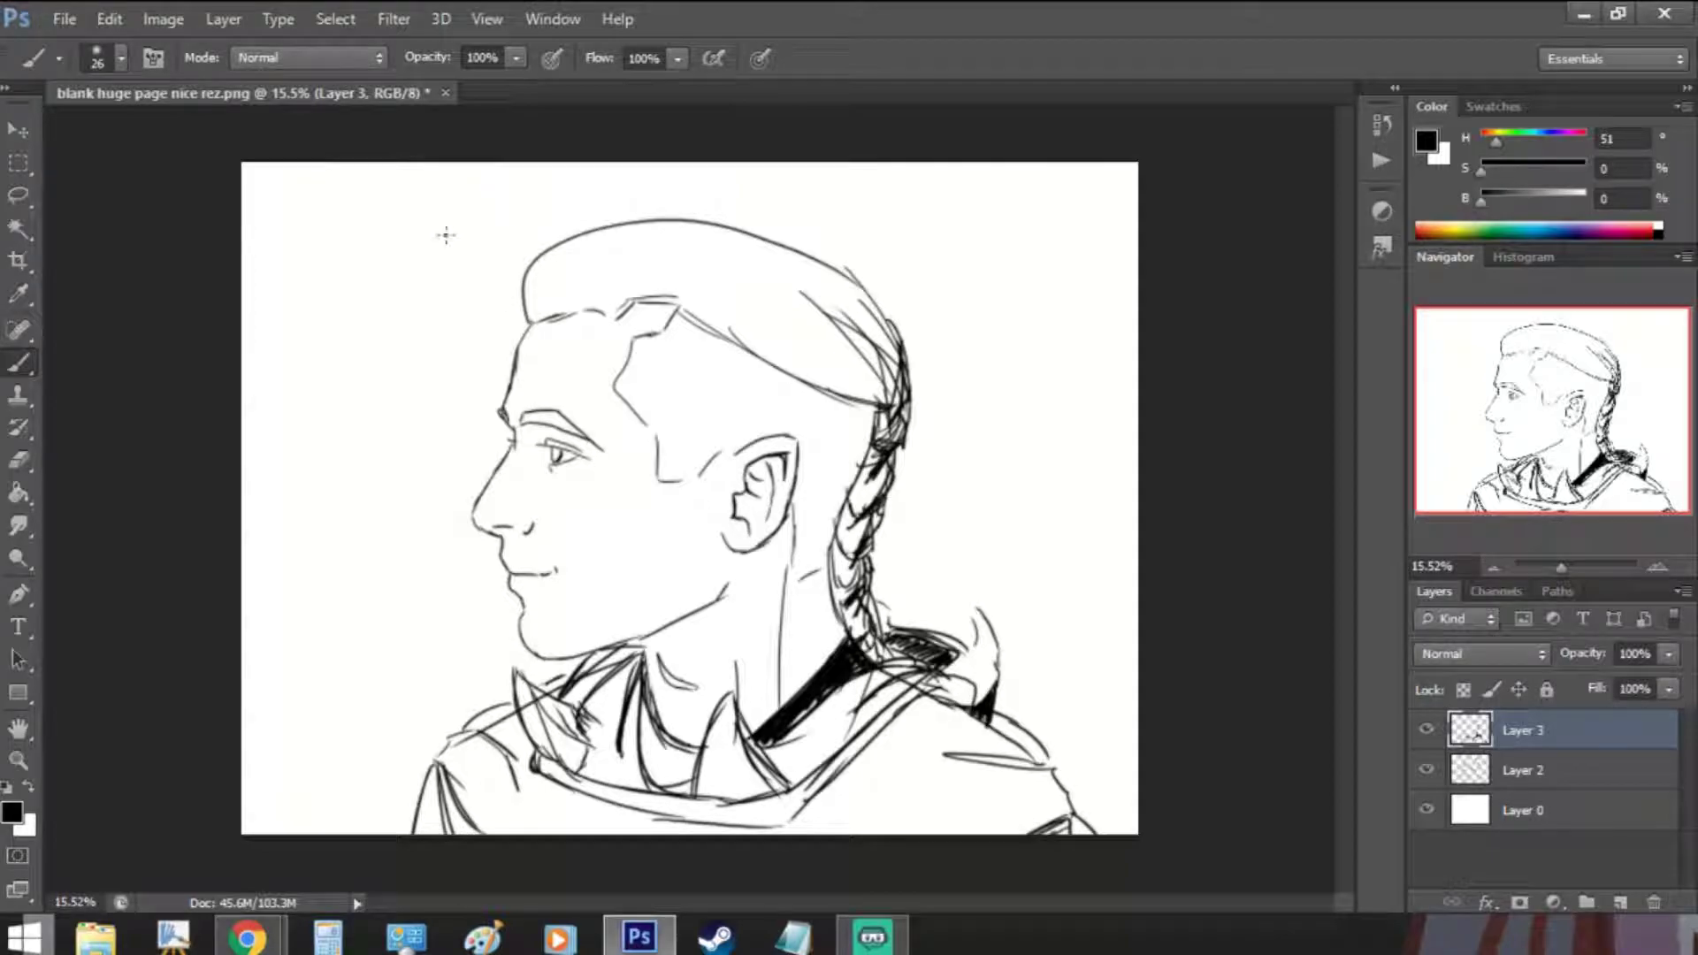
- Thicken the lines of the face profile, jaw and ear, and fill the ear opening black
mouse_move(522, 327)
mouse_down()
mouse_move(510, 450)
mouse_move(471, 528)
mouse_up()
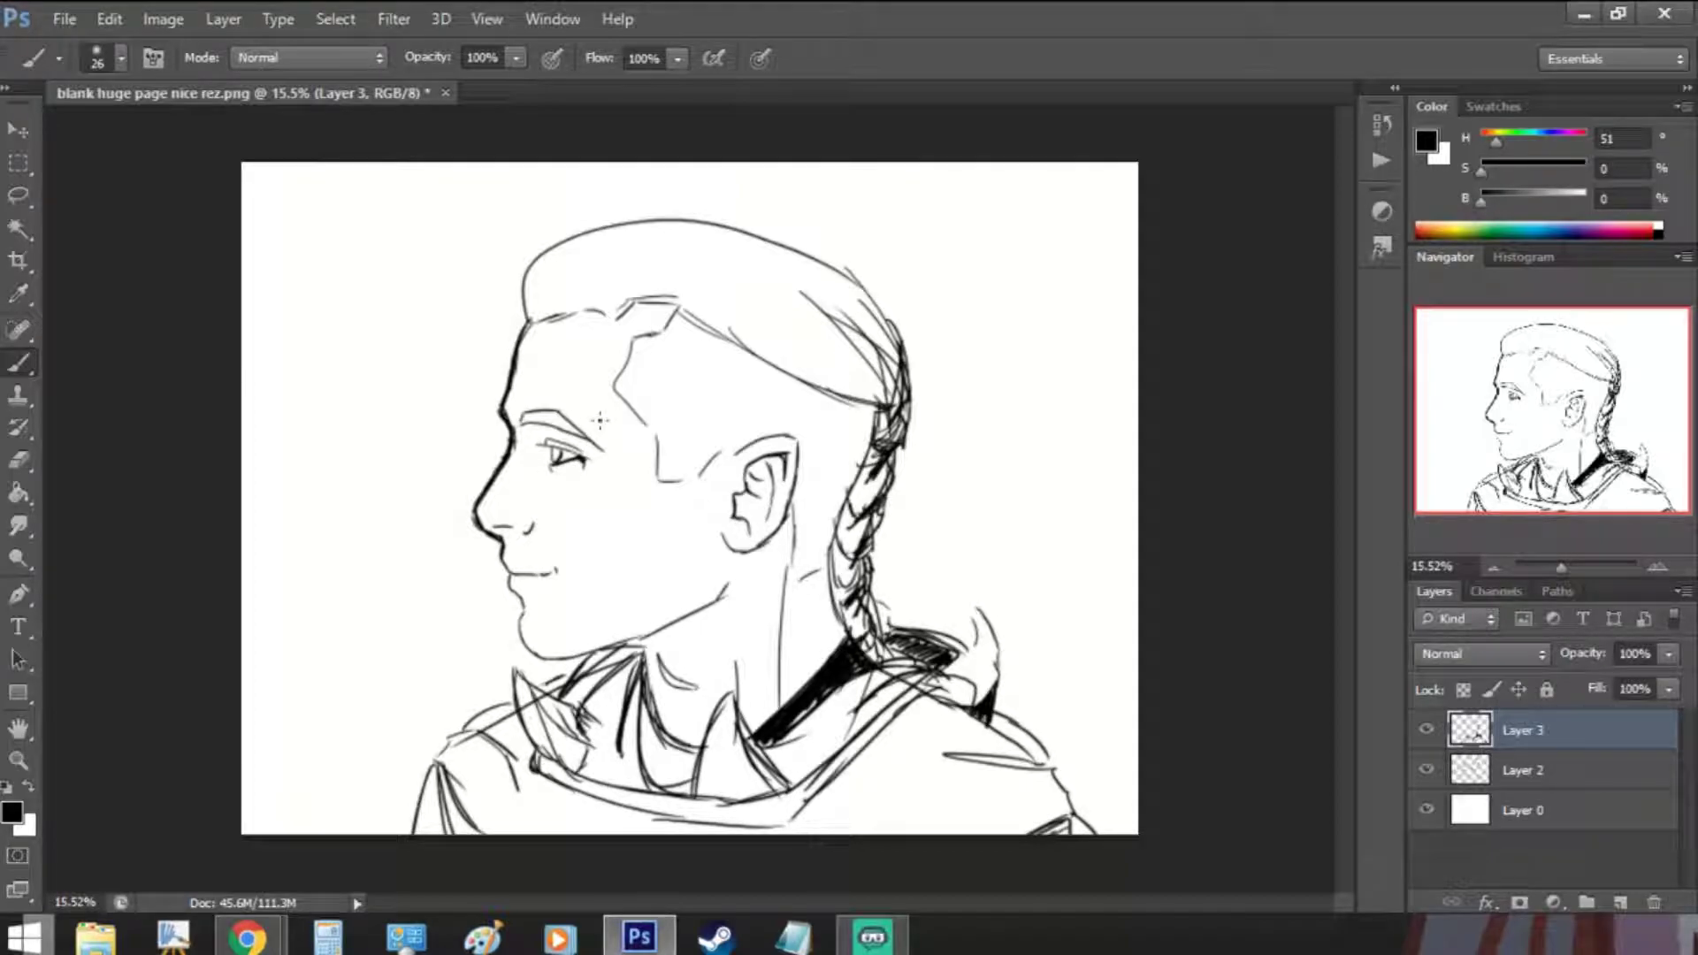
mouse_move(497, 559)
mouse_down()
mouse_move(520, 624)
mouse_move(568, 616)
mouse_move(527, 659)
mouse_move(541, 663)
mouse_move(718, 588)
mouse_up()
mouse_move(727, 470)
mouse_down()
mouse_move(790, 444)
mouse_move(798, 481)
mouse_move(723, 545)
mouse_move(737, 558)
mouse_move(739, 503)
mouse_up()
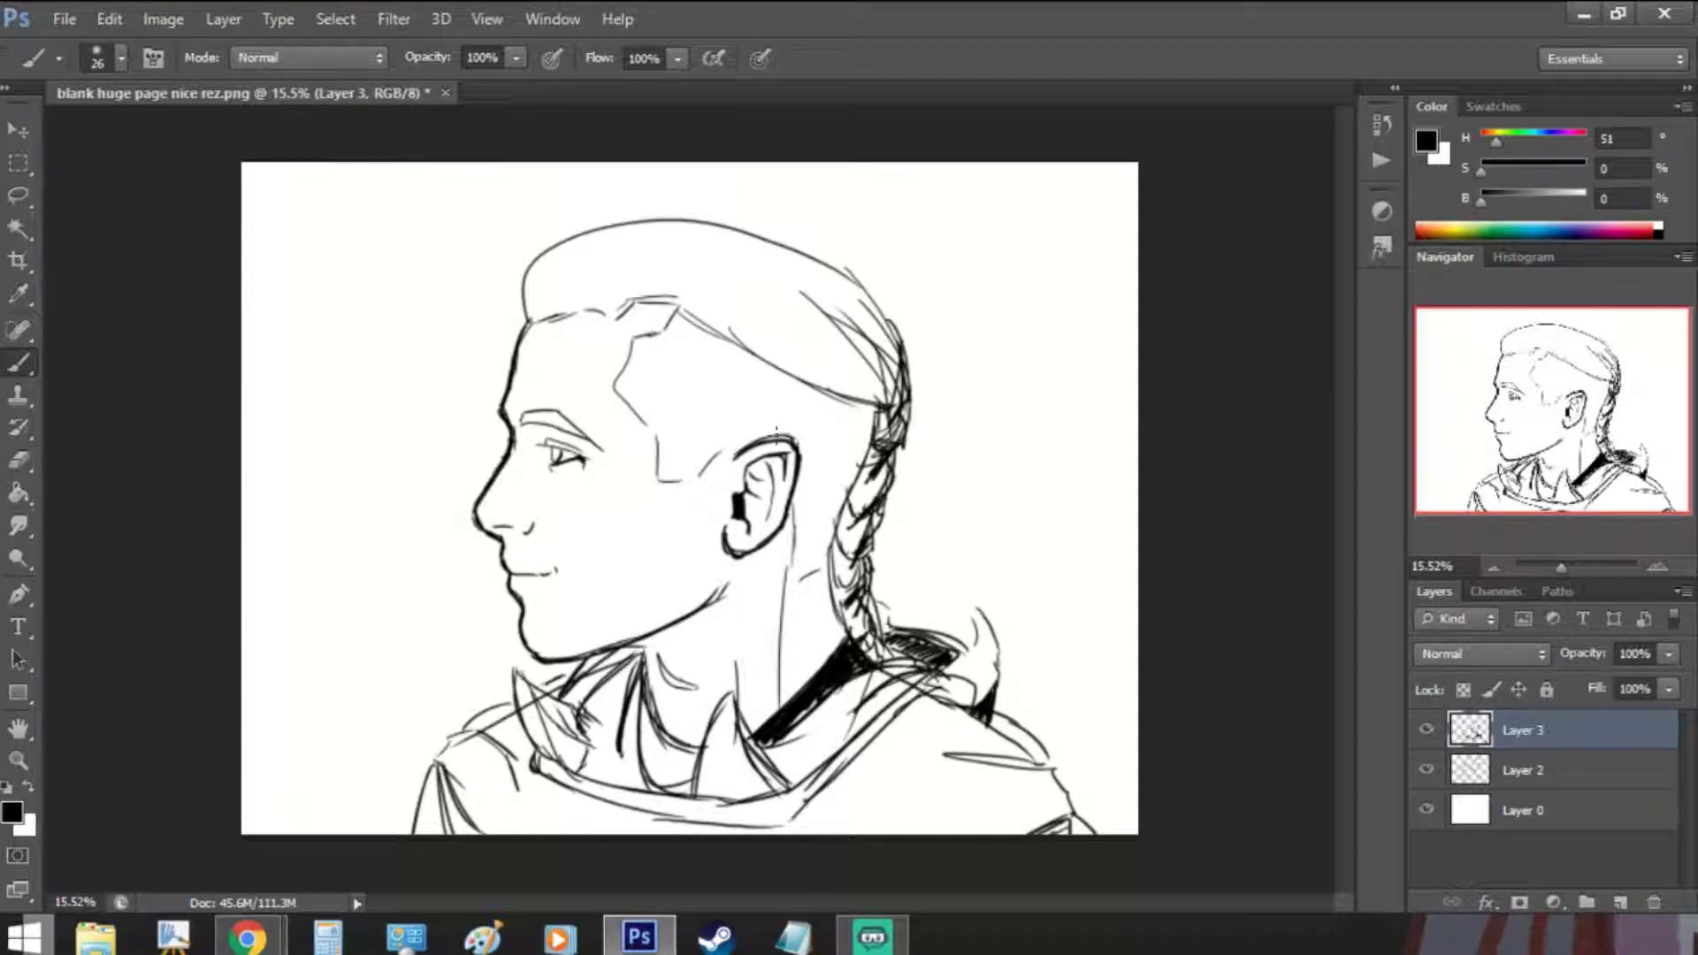
- Define the hairline with short hatched strokes at the temple, sideburn and nape
drag(854, 465, 824, 573)
drag(788, 517, 793, 571)
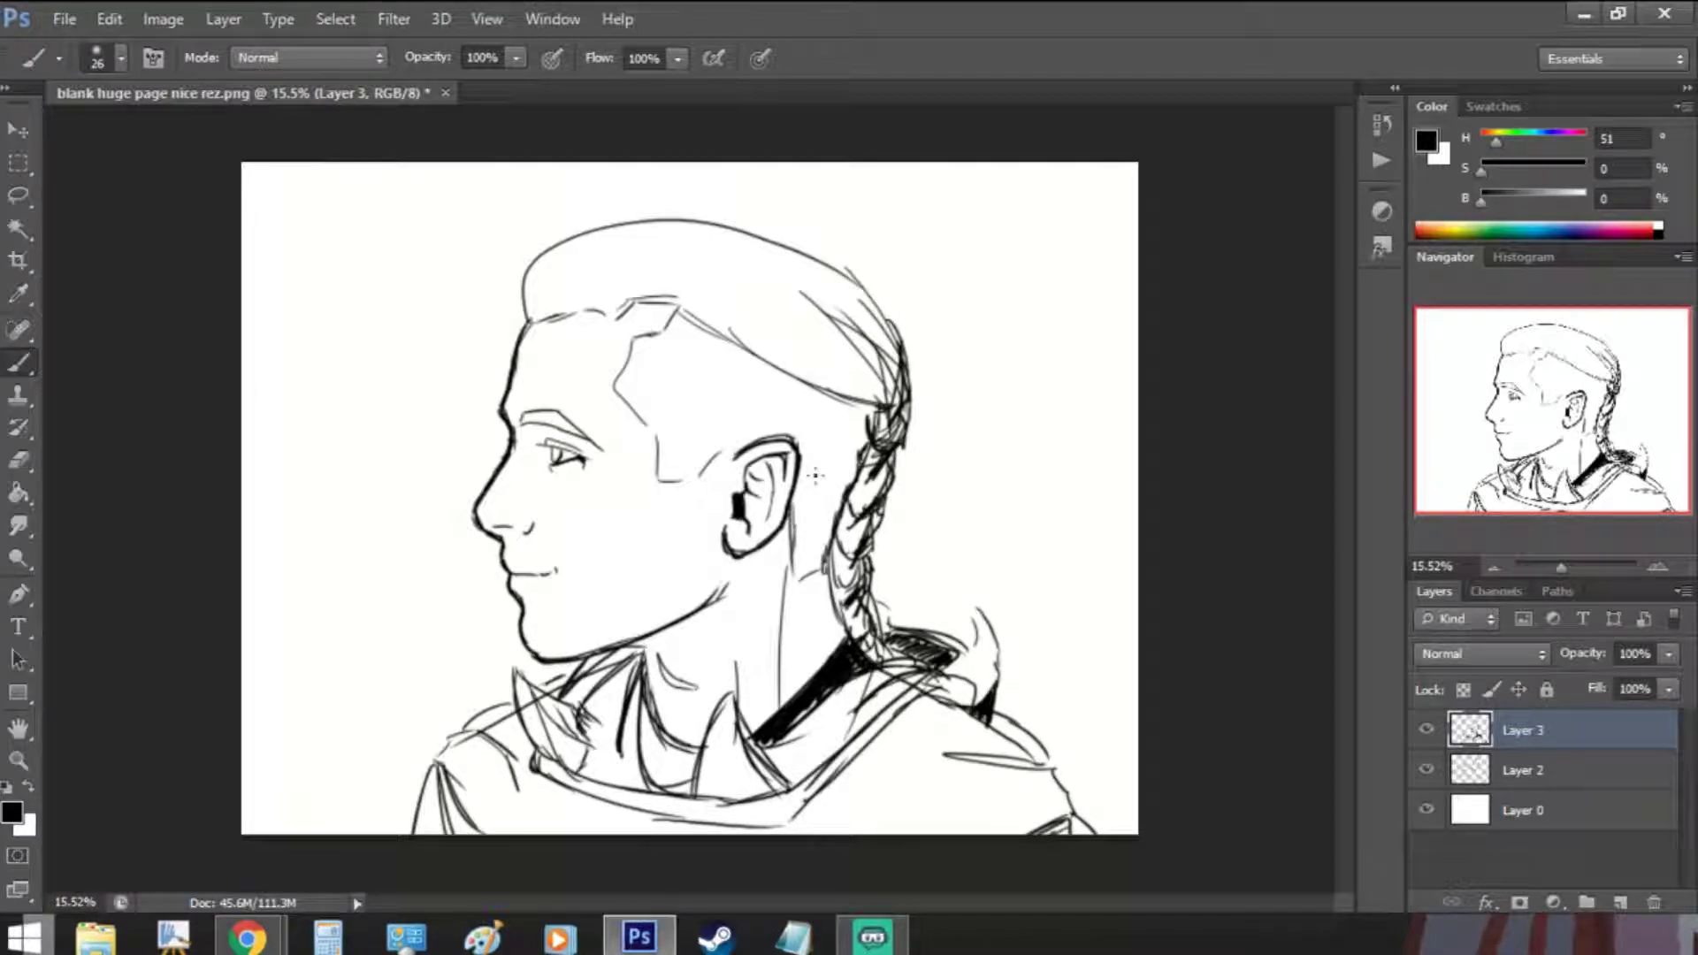
mouse_move(677, 305)
mouse_down()
mouse_move(628, 349)
mouse_move(638, 429)
mouse_move(703, 456)
mouse_move(736, 434)
mouse_up()
drag(794, 526, 851, 641)
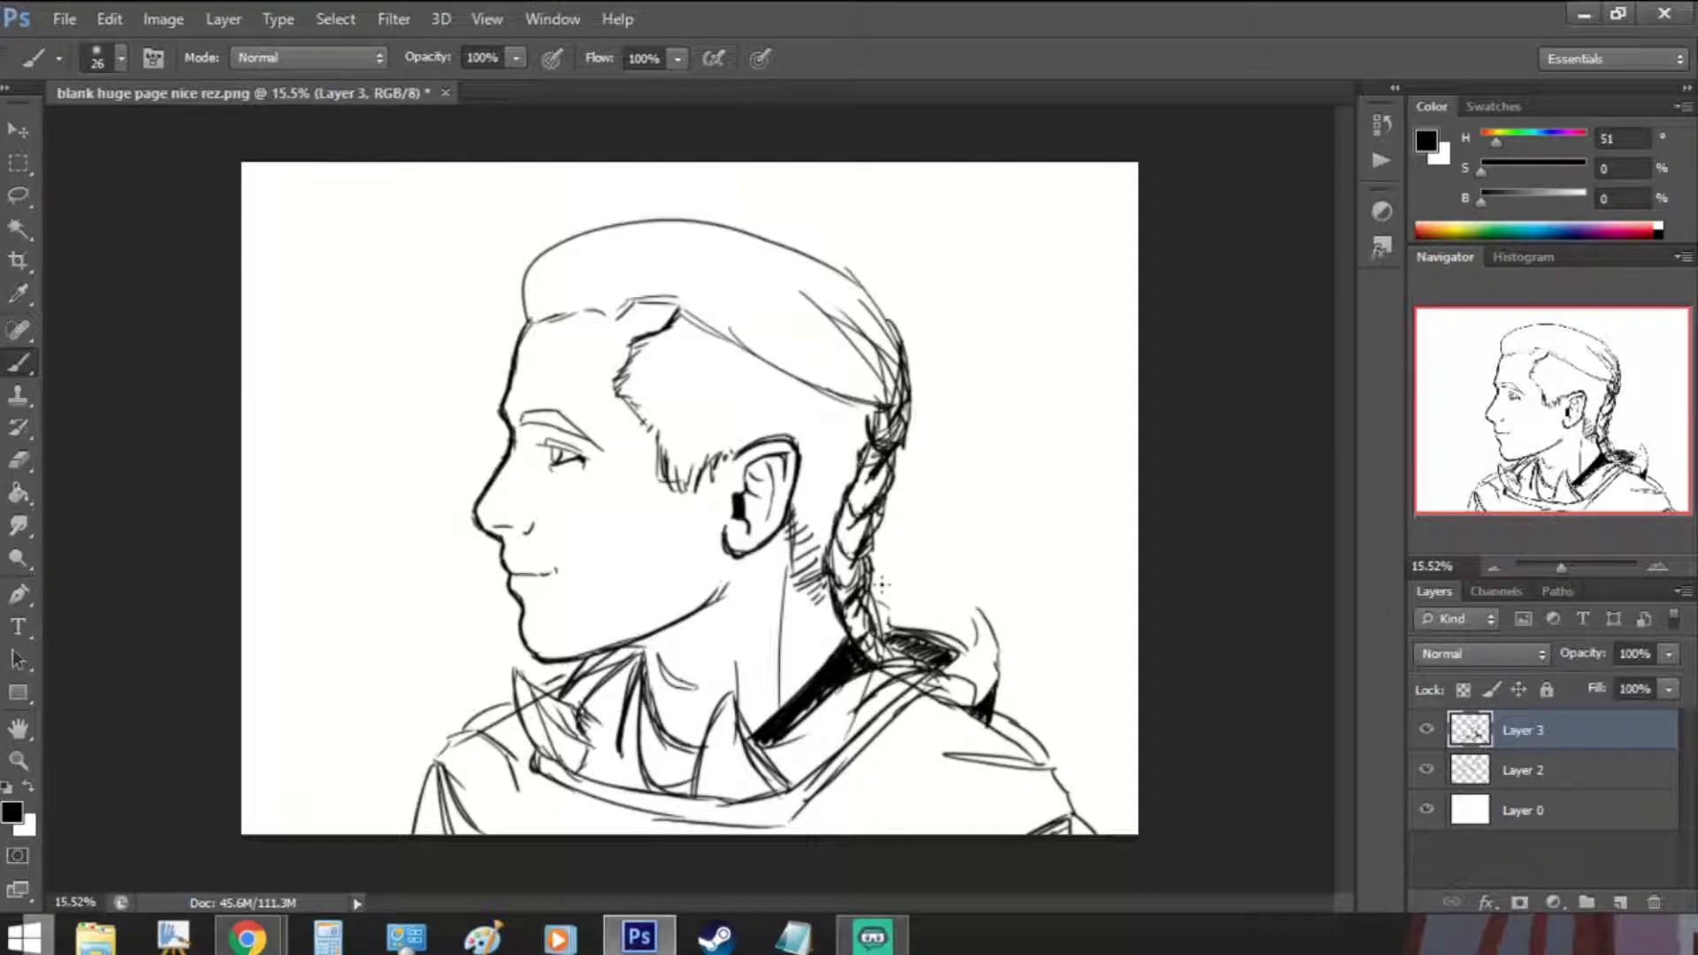
- Draw flowing strands through the swept-back hair from the forehead to the start of the braid
mouse_move(531, 311)
mouse_down()
mouse_move(541, 252)
mouse_move(689, 232)
mouse_move(880, 290)
mouse_move(566, 313)
mouse_move(752, 270)
mouse_up()
drag(562, 295, 860, 378)
drag(741, 327, 883, 412)
drag(851, 265, 906, 399)
mouse_move(875, 301)
mouse_down()
mouse_move(904, 362)
mouse_move(876, 409)
mouse_up()
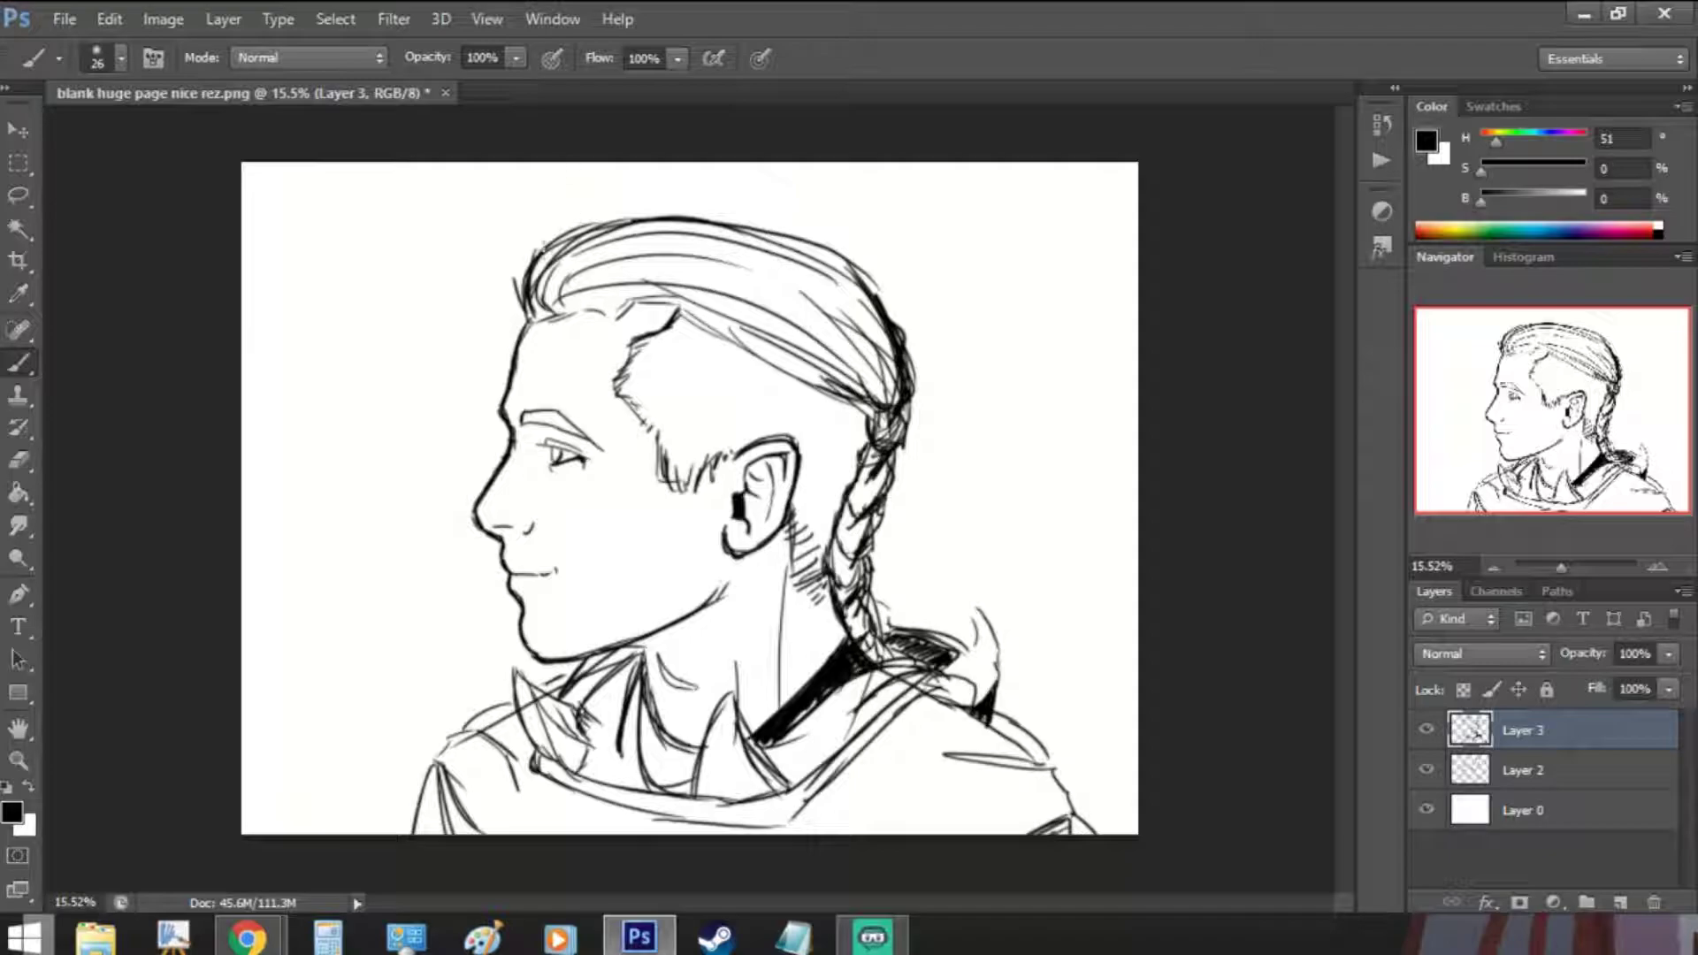
- Build up the top outline of the hair with extra curved strokes to give it more volume
drag(535, 253, 847, 213)
drag(743, 214, 880, 293)
drag(539, 267, 698, 221)
drag(712, 212, 887, 336)
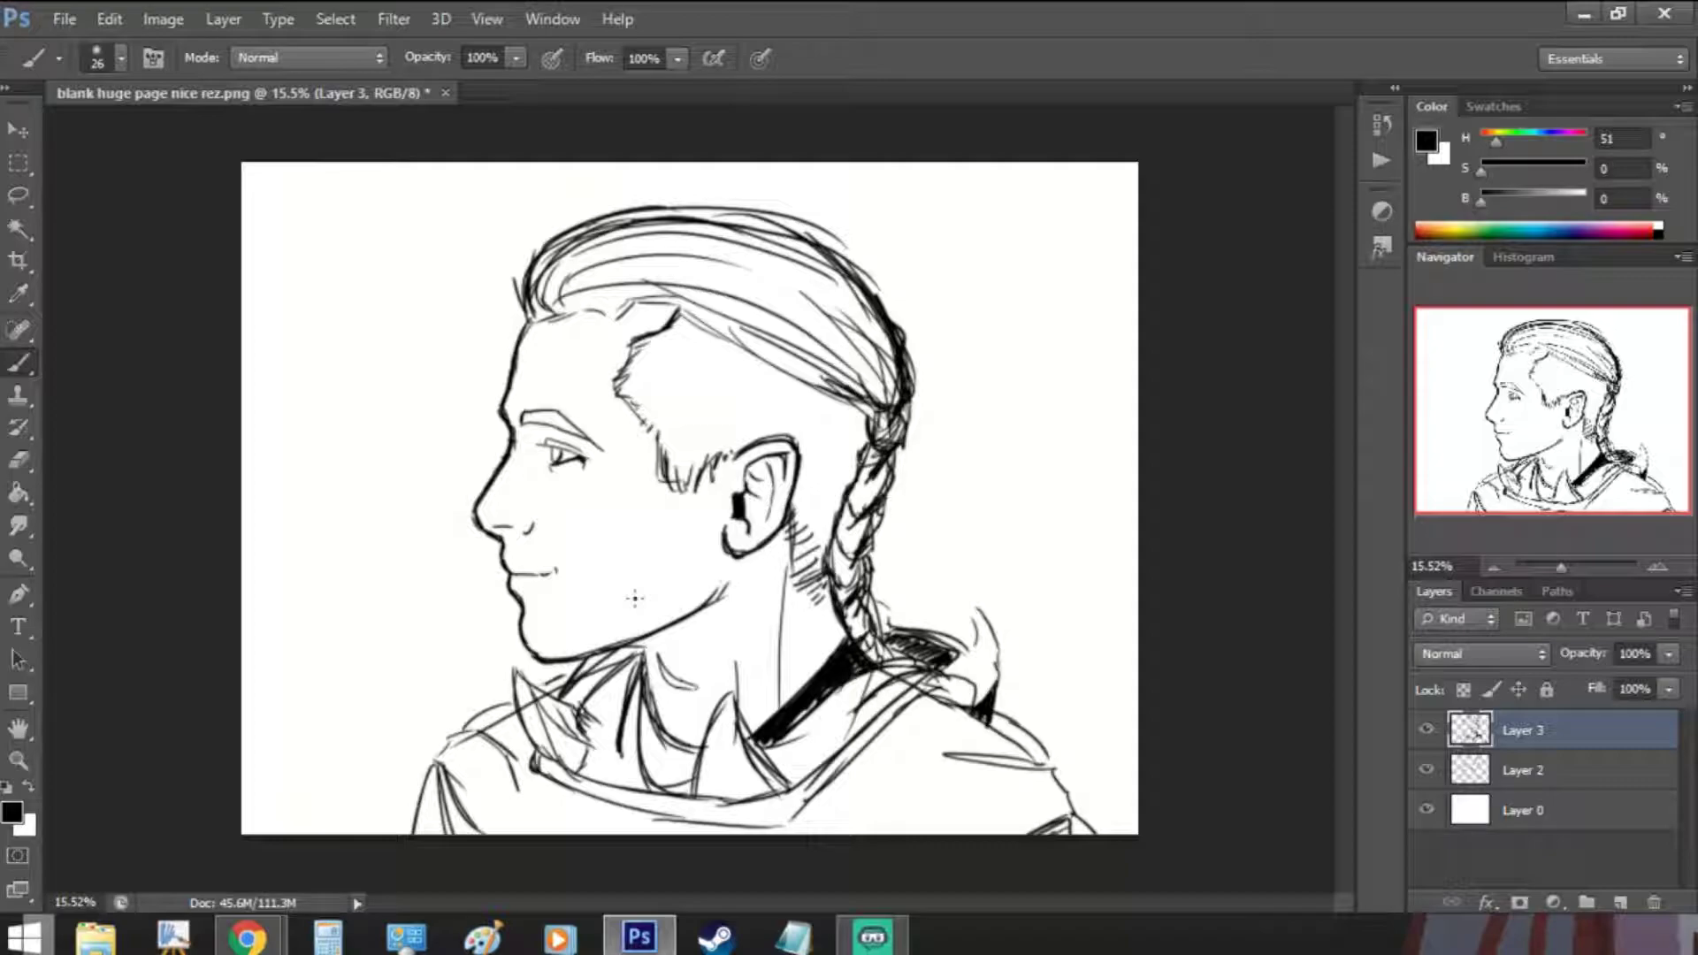
- Add fold strokes to the cloak beneath the front of the collar
drag(550, 785, 635, 834)
drag(550, 786, 635, 833)
mouse_move(777, 834)
mouse_down()
mouse_move(895, 734)
mouse_move(842, 755)
mouse_up()
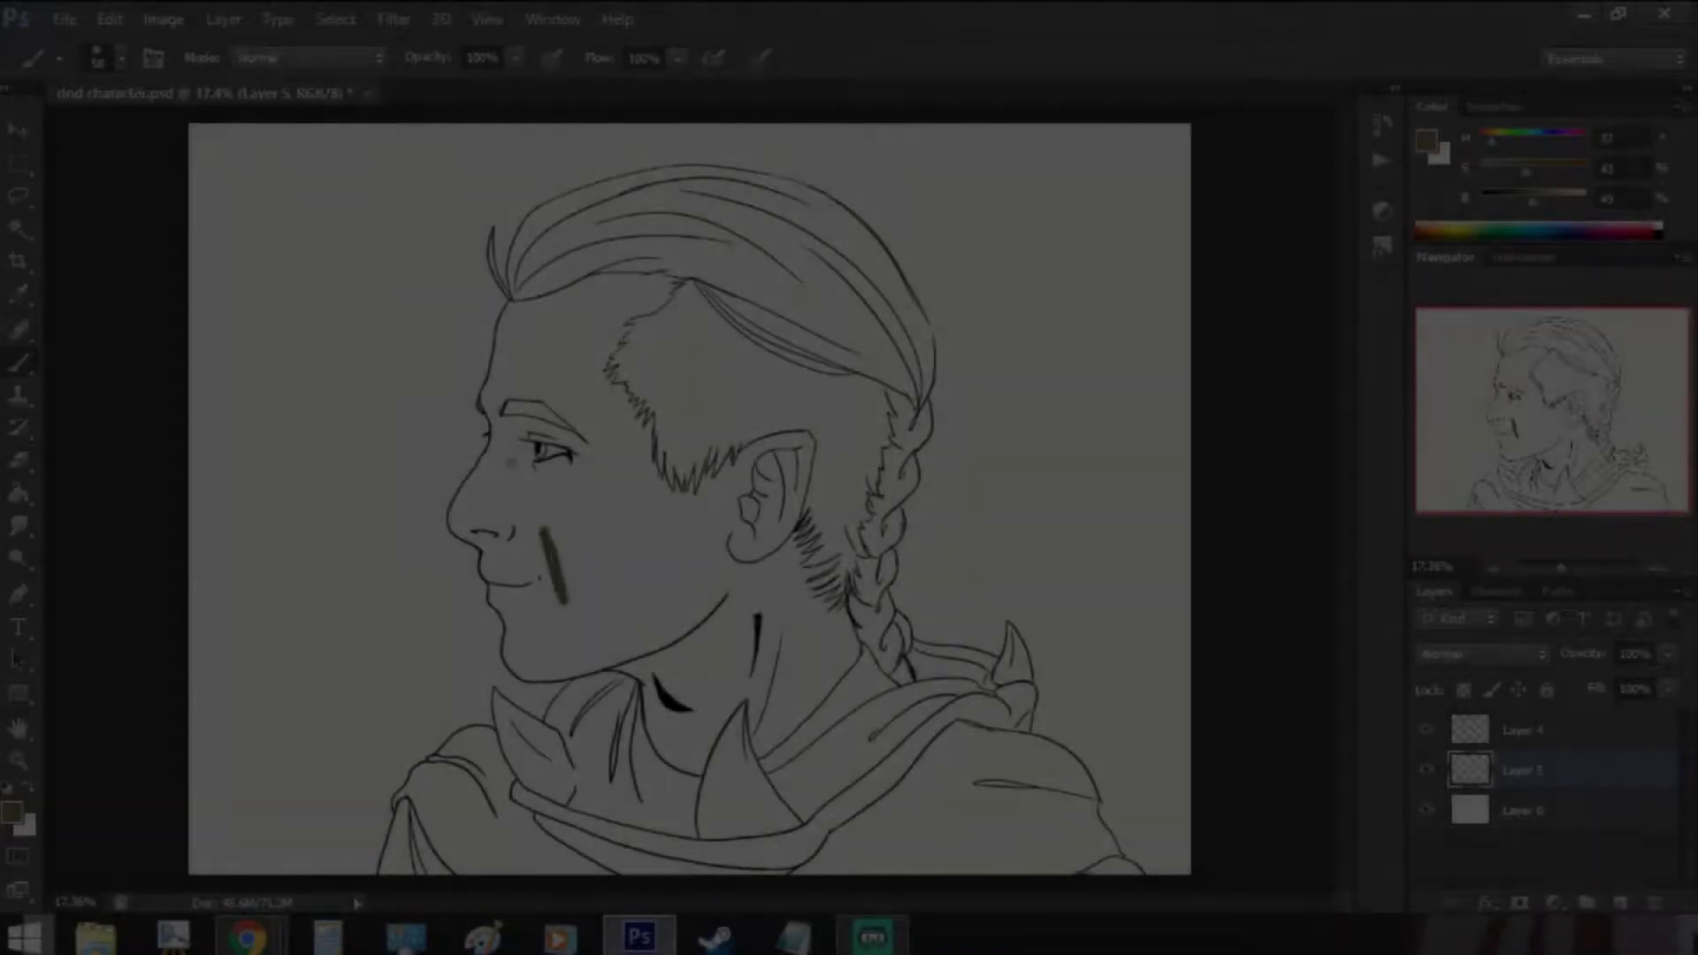
- Set the brush size to 85 and paint brown skin colour on Layer 5 along the face and neck outline
click(121, 58)
drag(126, 137, 134, 137)
drag(535, 509, 553, 608)
mouse_move(458, 518)
mouse_down()
mouse_move(505, 358)
mouse_move(495, 319)
mouse_move(535, 291)
mouse_move(681, 274)
mouse_move(617, 331)
mouse_move(605, 394)
mouse_move(665, 468)
mouse_move(707, 486)
mouse_move(792, 433)
mouse_move(813, 440)
mouse_move(801, 557)
mouse_move(853, 658)
mouse_move(800, 720)
mouse_move(462, 520)
mouse_move(491, 553)
mouse_move(508, 662)
mouse_move(658, 683)
mouse_move(677, 765)
mouse_move(708, 776)
mouse_move(760, 694)
mouse_move(725, 765)
mouse_move(751, 778)
mouse_move(734, 725)
mouse_up()
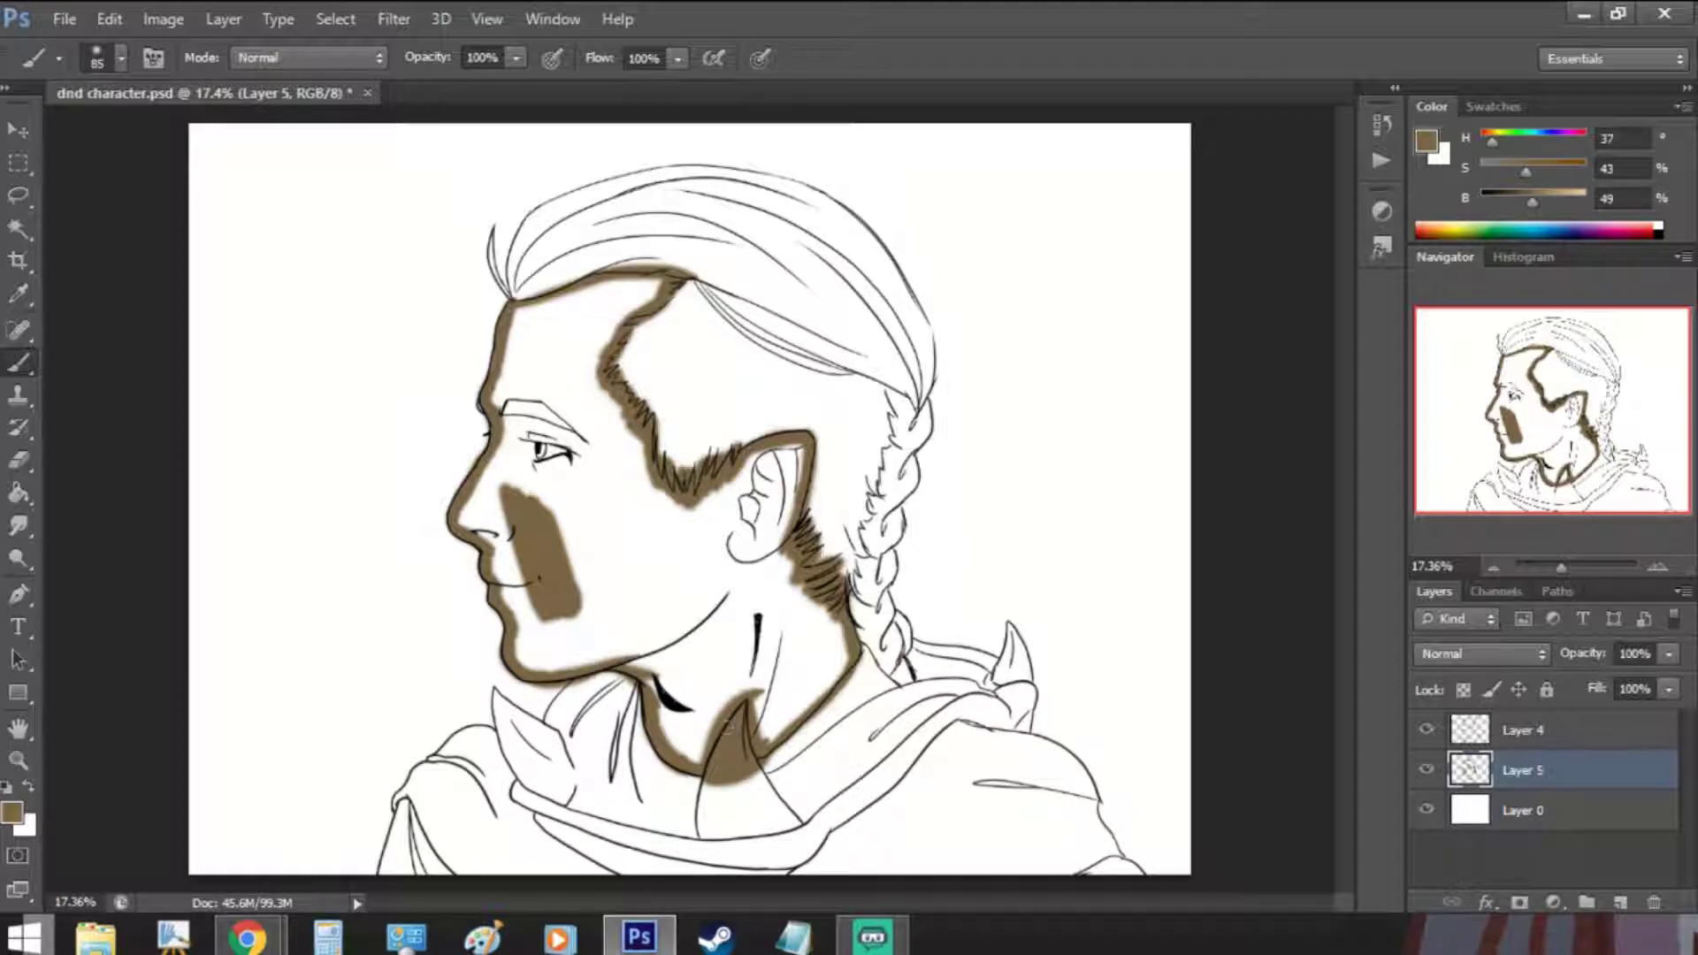
- Erase stray brown paint around the jaw and neck, adjusting the eraser size
scroll(549, 716, up, 10)
key(e)
key(alt+e)
key(Escape)
mouse_move(597, 635)
mouse_down()
mouse_move(508, 628)
mouse_move(708, 597)
mouse_move(796, 619)
mouse_up()
click(122, 59)
click(64, 137)
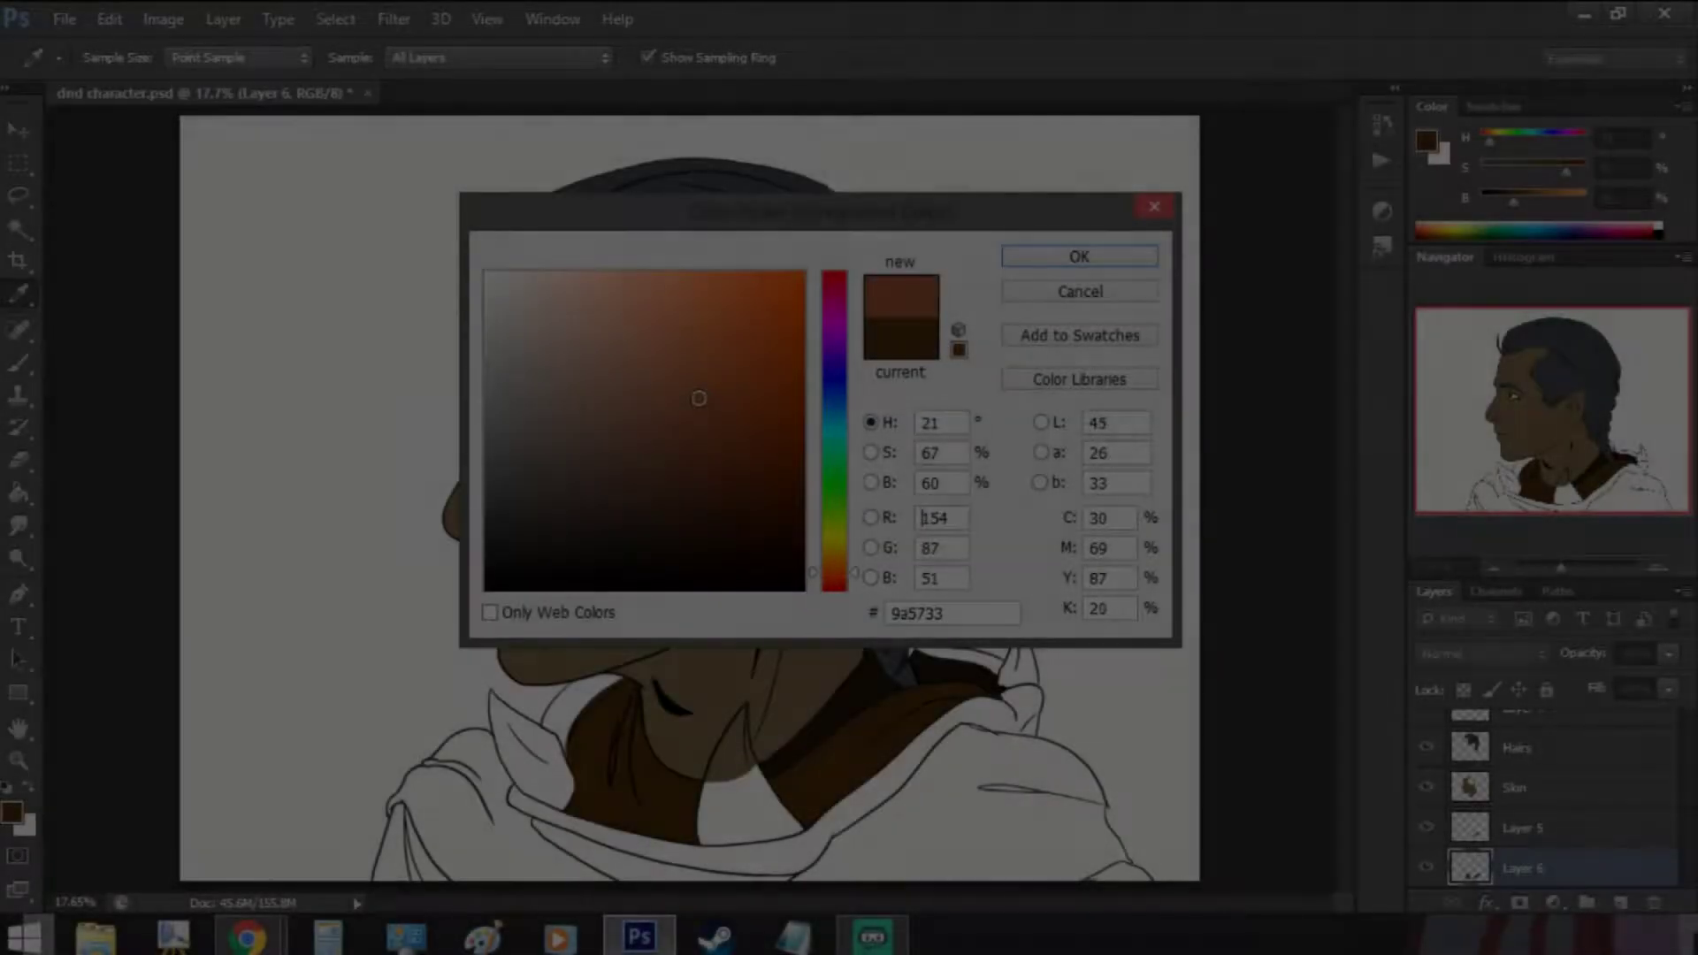
- Set the foreground colour to reddish brown 9a5733 and add a new layer beneath Layer 6
click(1078, 256)
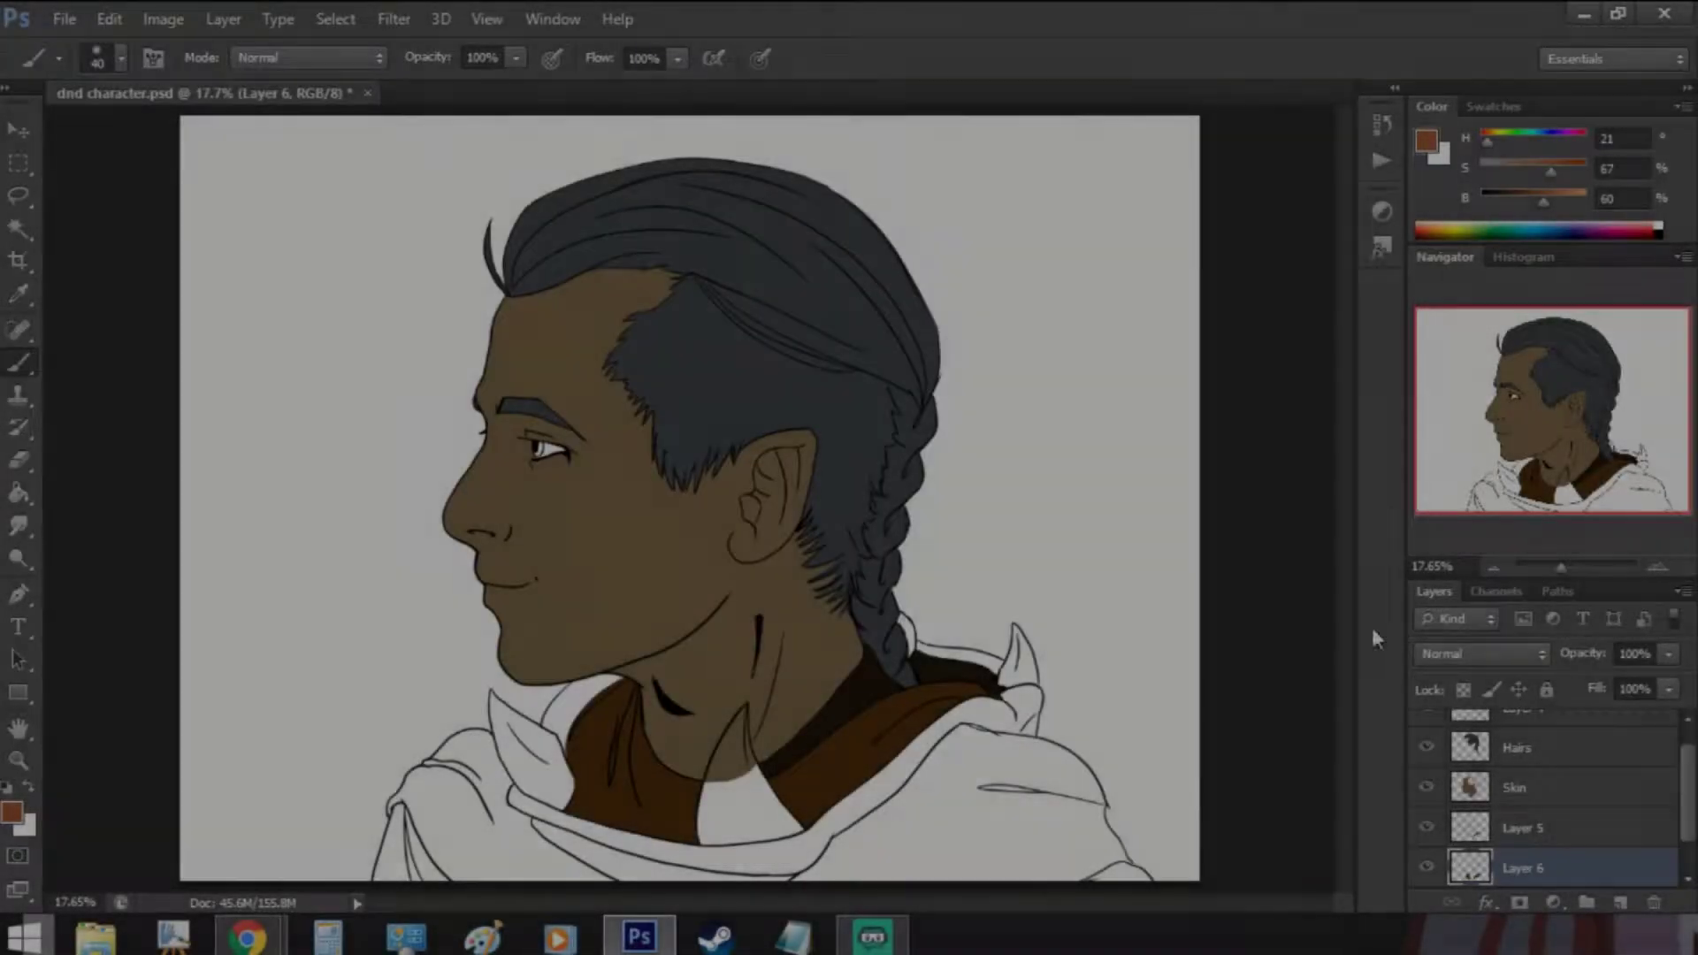
drag(1686, 779, 1685, 805)
click(1624, 869)
click(1620, 901)
- Trace the front shoulder of the cloak and its folds in reddish brown on Layer 7
scroll(1017, 736, up, 3)
scroll(1050, 734, up, 1)
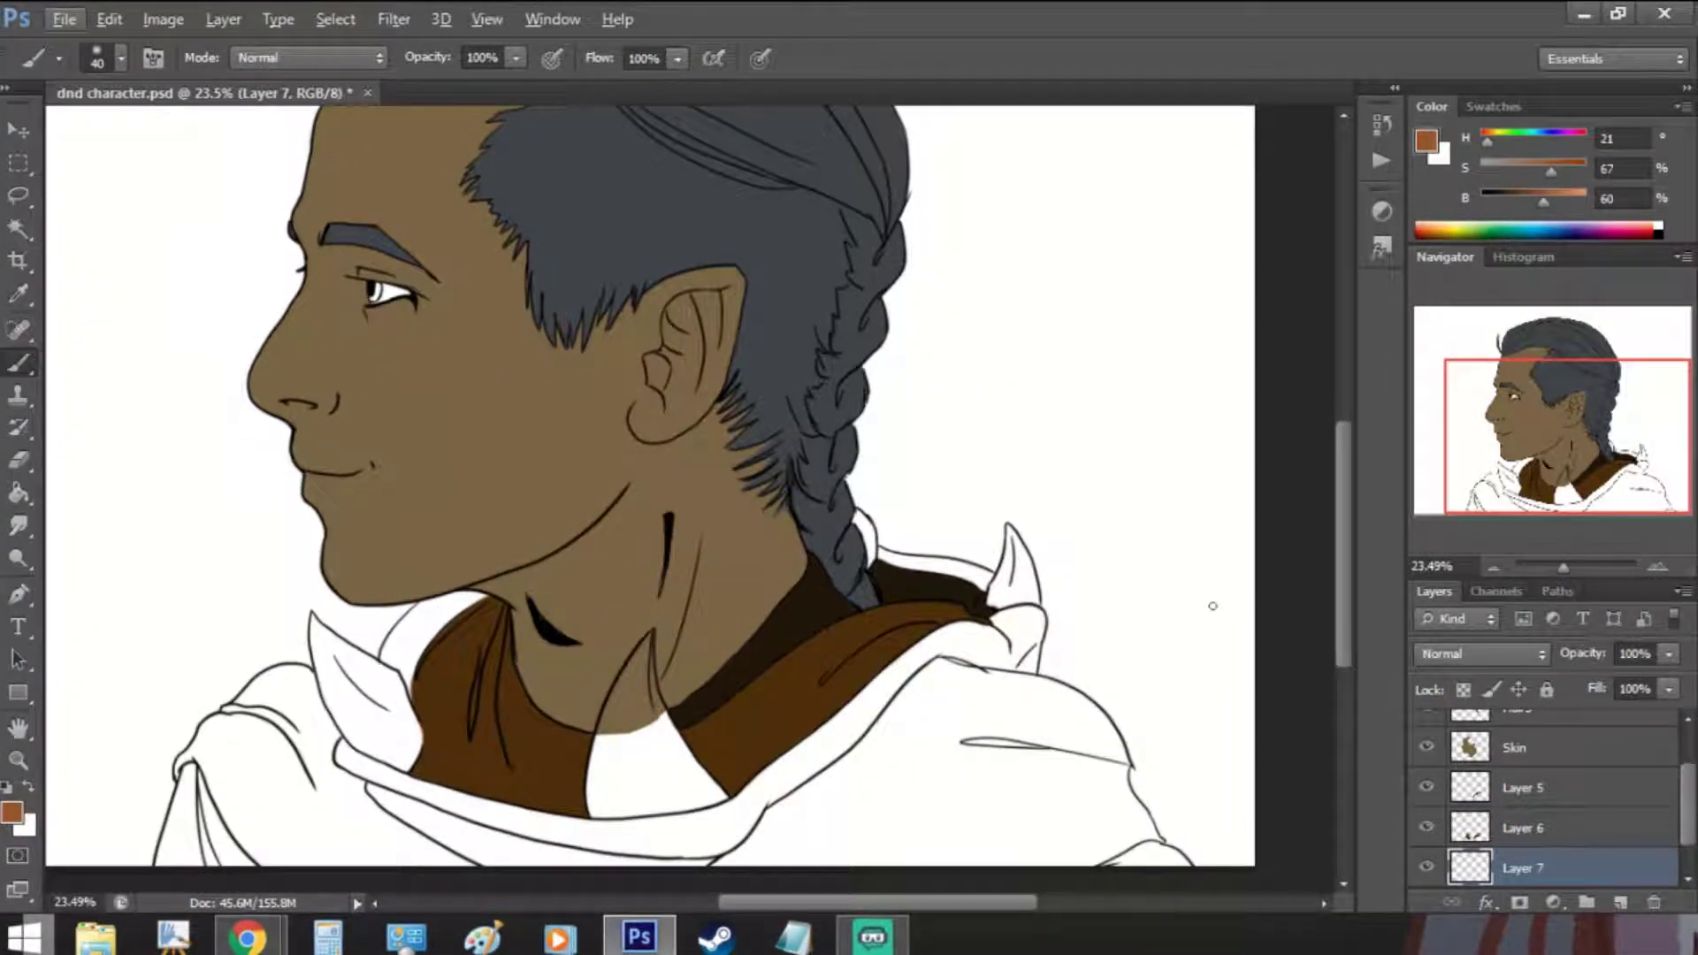
drag(180, 764, 177, 770)
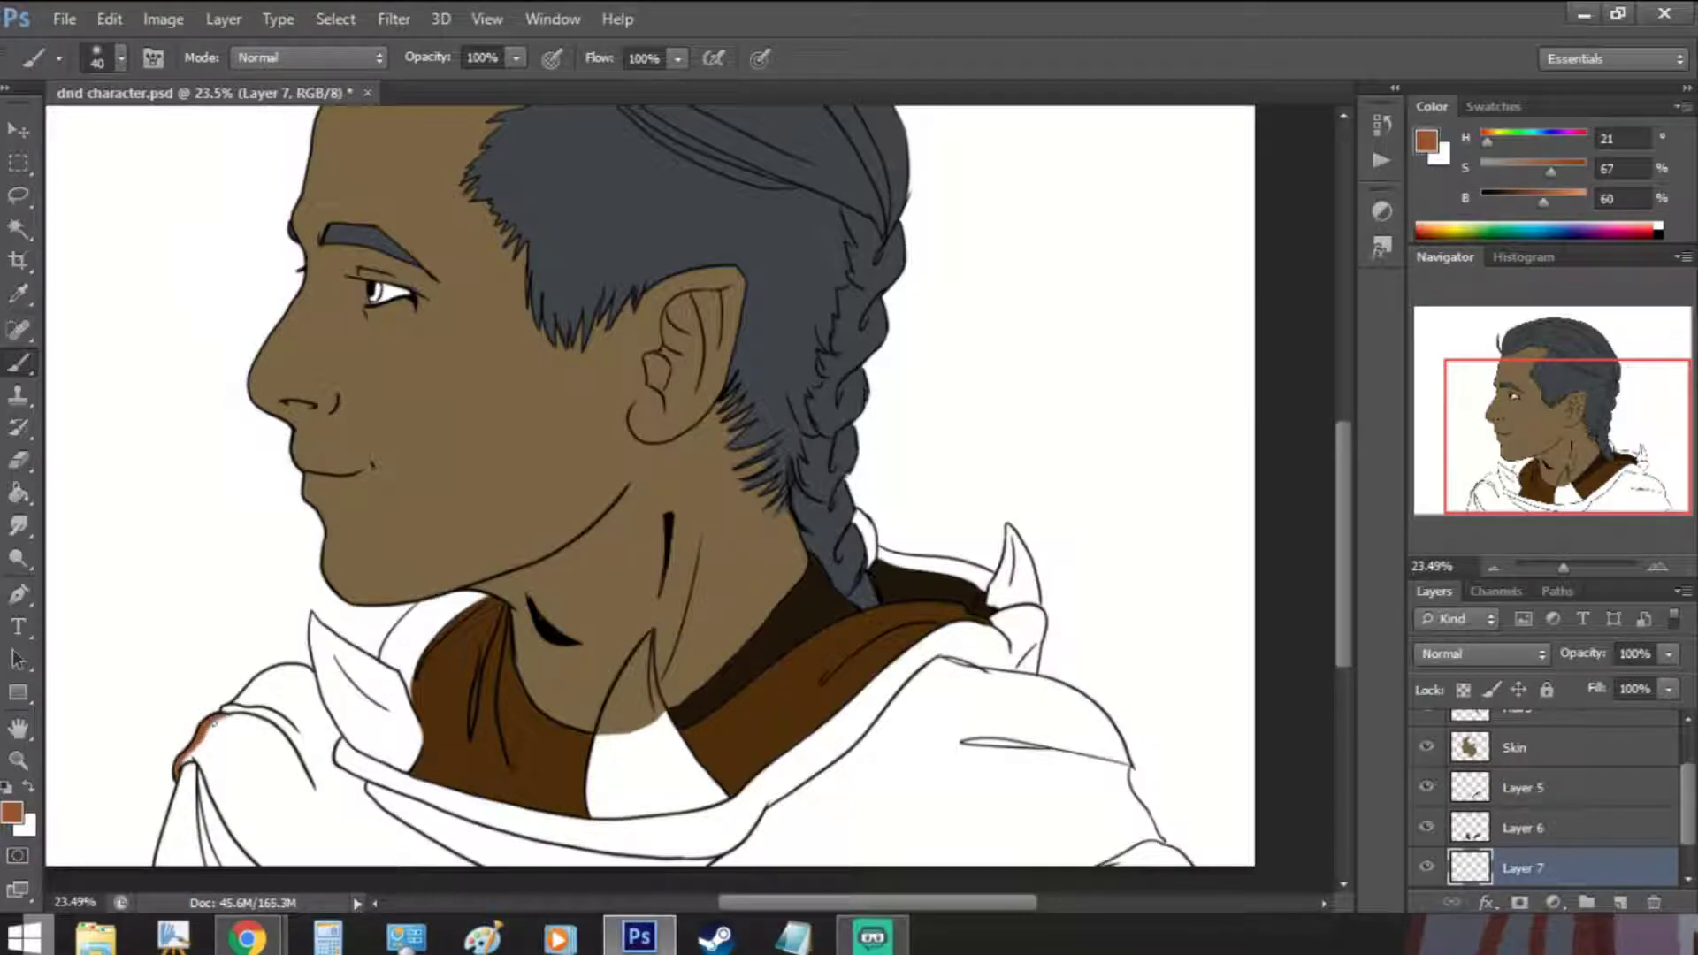
mouse_move(250, 691)
mouse_down()
mouse_move(285, 669)
mouse_move(336, 737)
mouse_up()
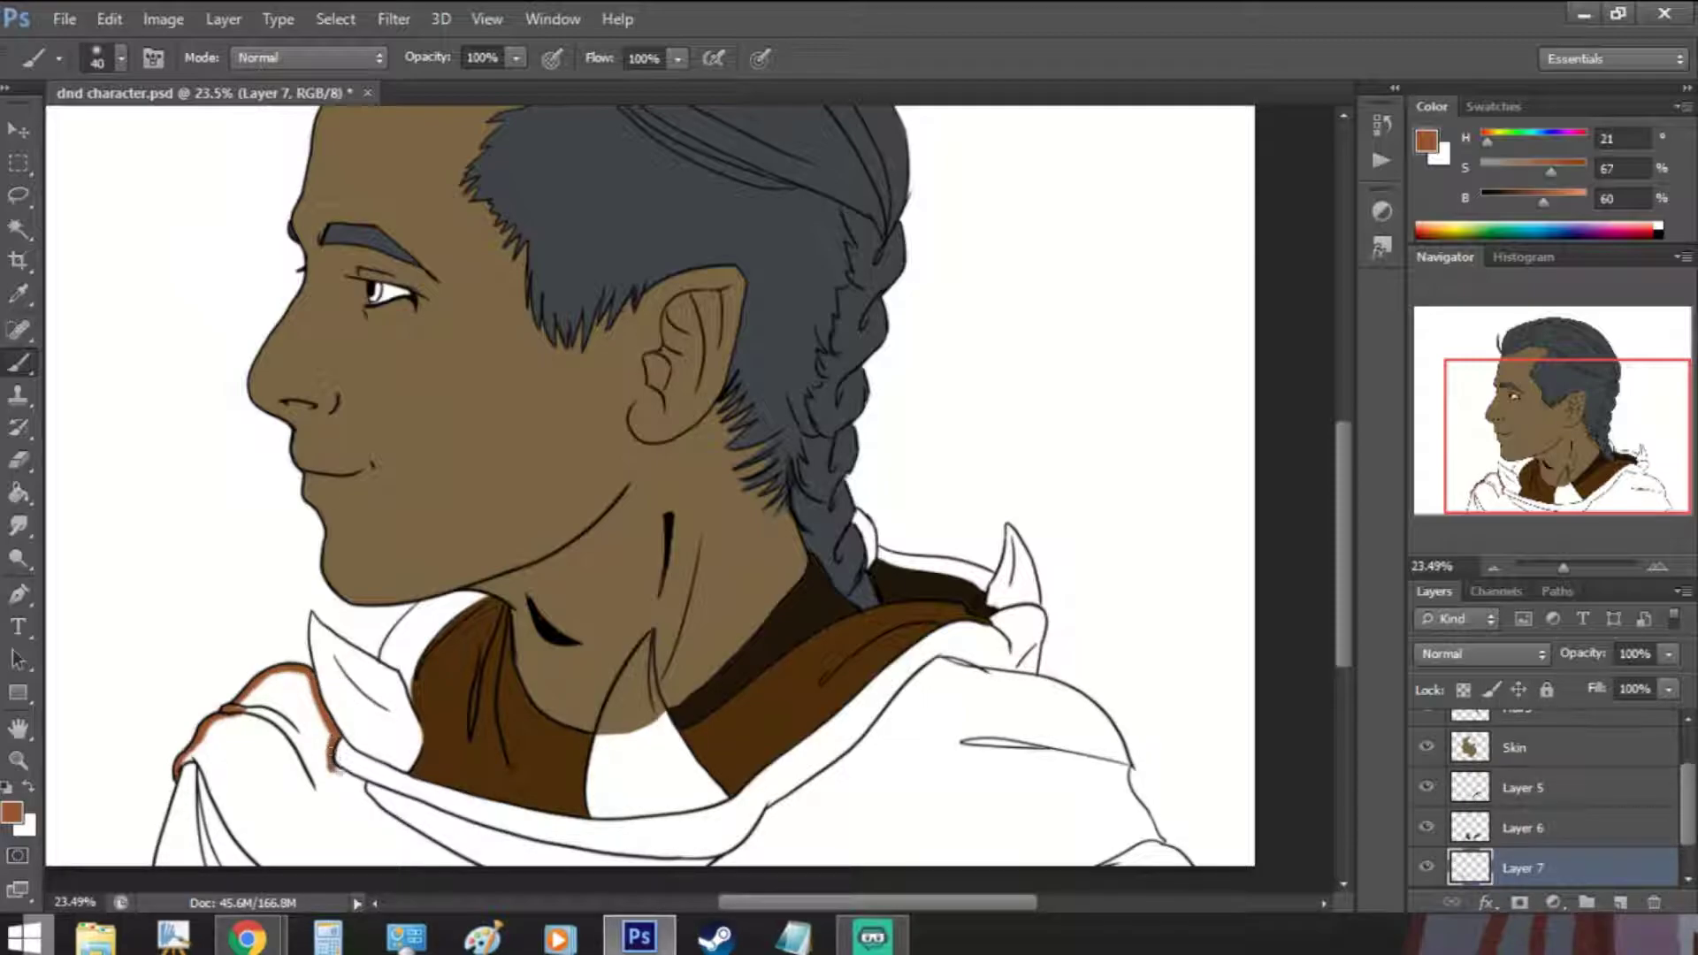
drag(361, 796, 473, 866)
drag(400, 823, 465, 859)
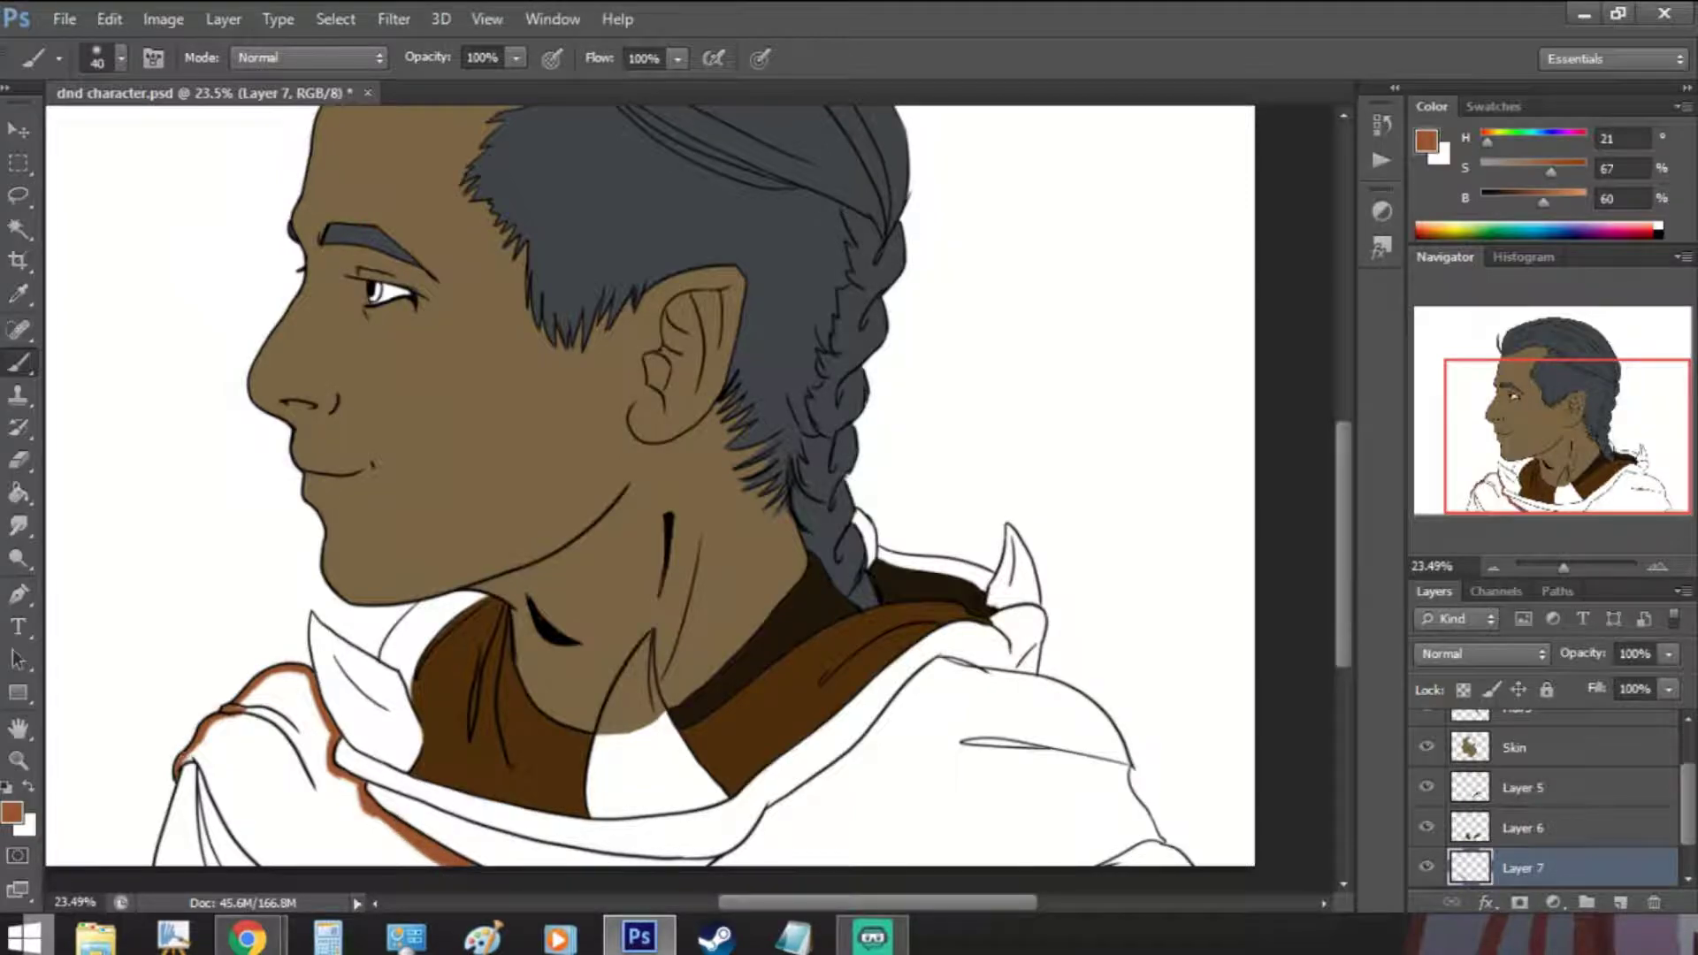
drag(189, 760, 234, 828)
drag(200, 768, 210, 862)
mouse_move(203, 799)
mouse_down()
mouse_move(211, 864)
mouse_move(446, 855)
mouse_up()
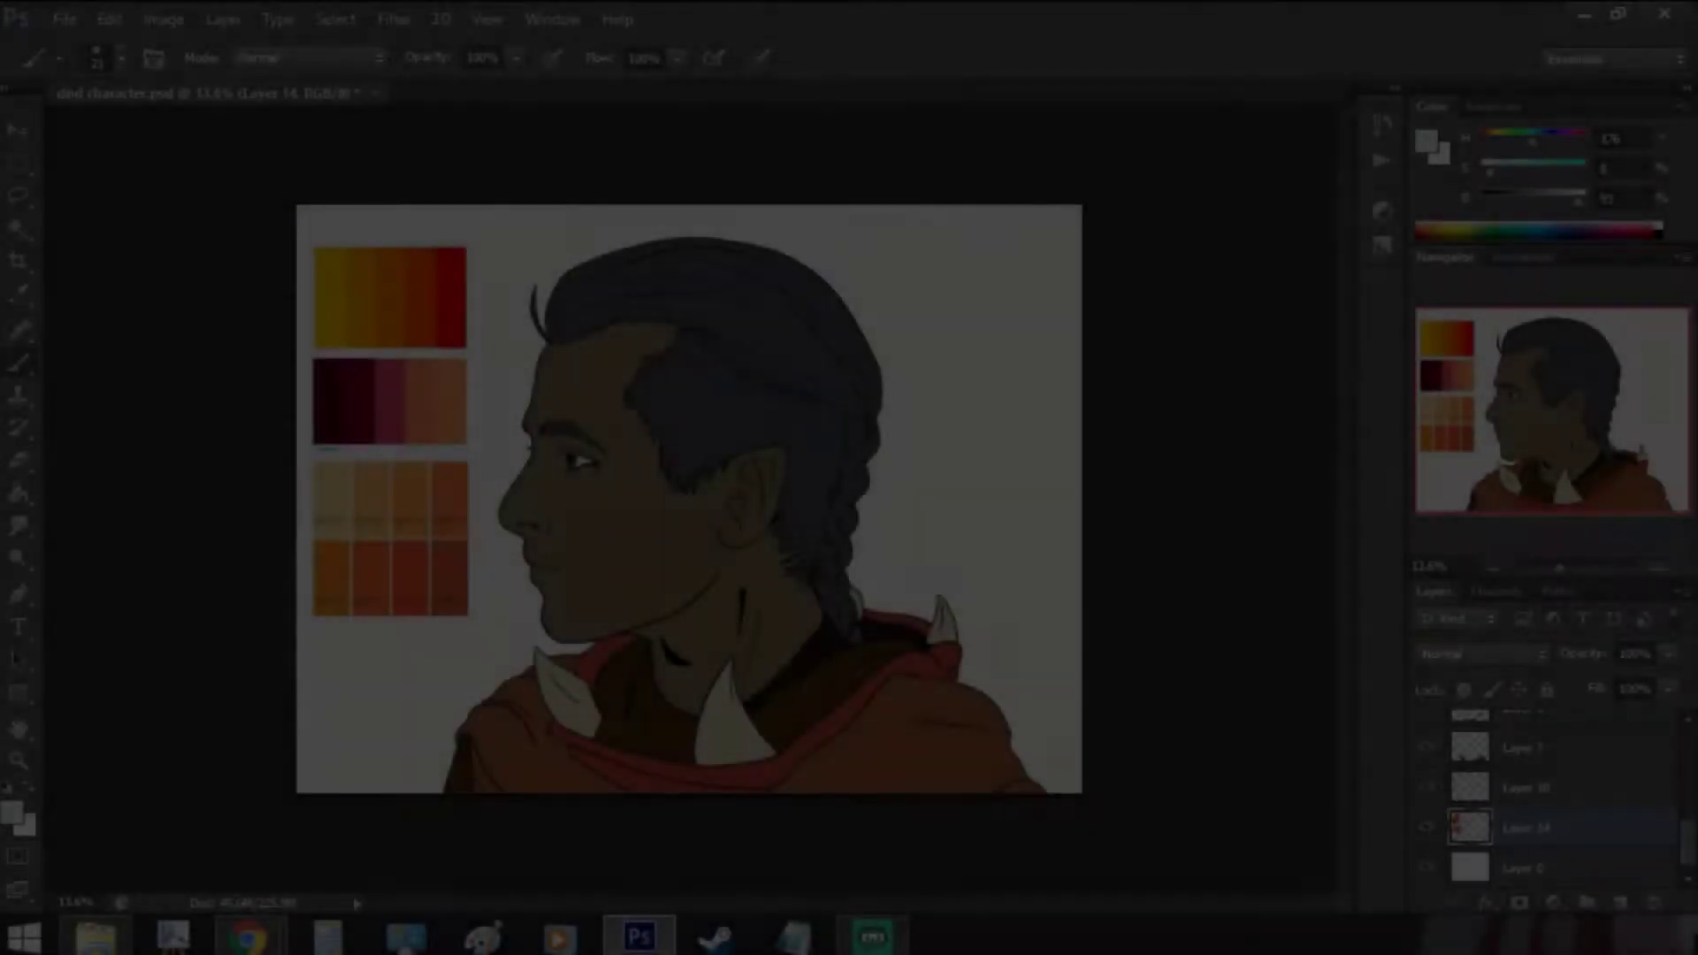
- Select the face and neck area on the Skin layer with the Magic Wand and switch to the Gradient tool
scroll(444, 667, down, 1)
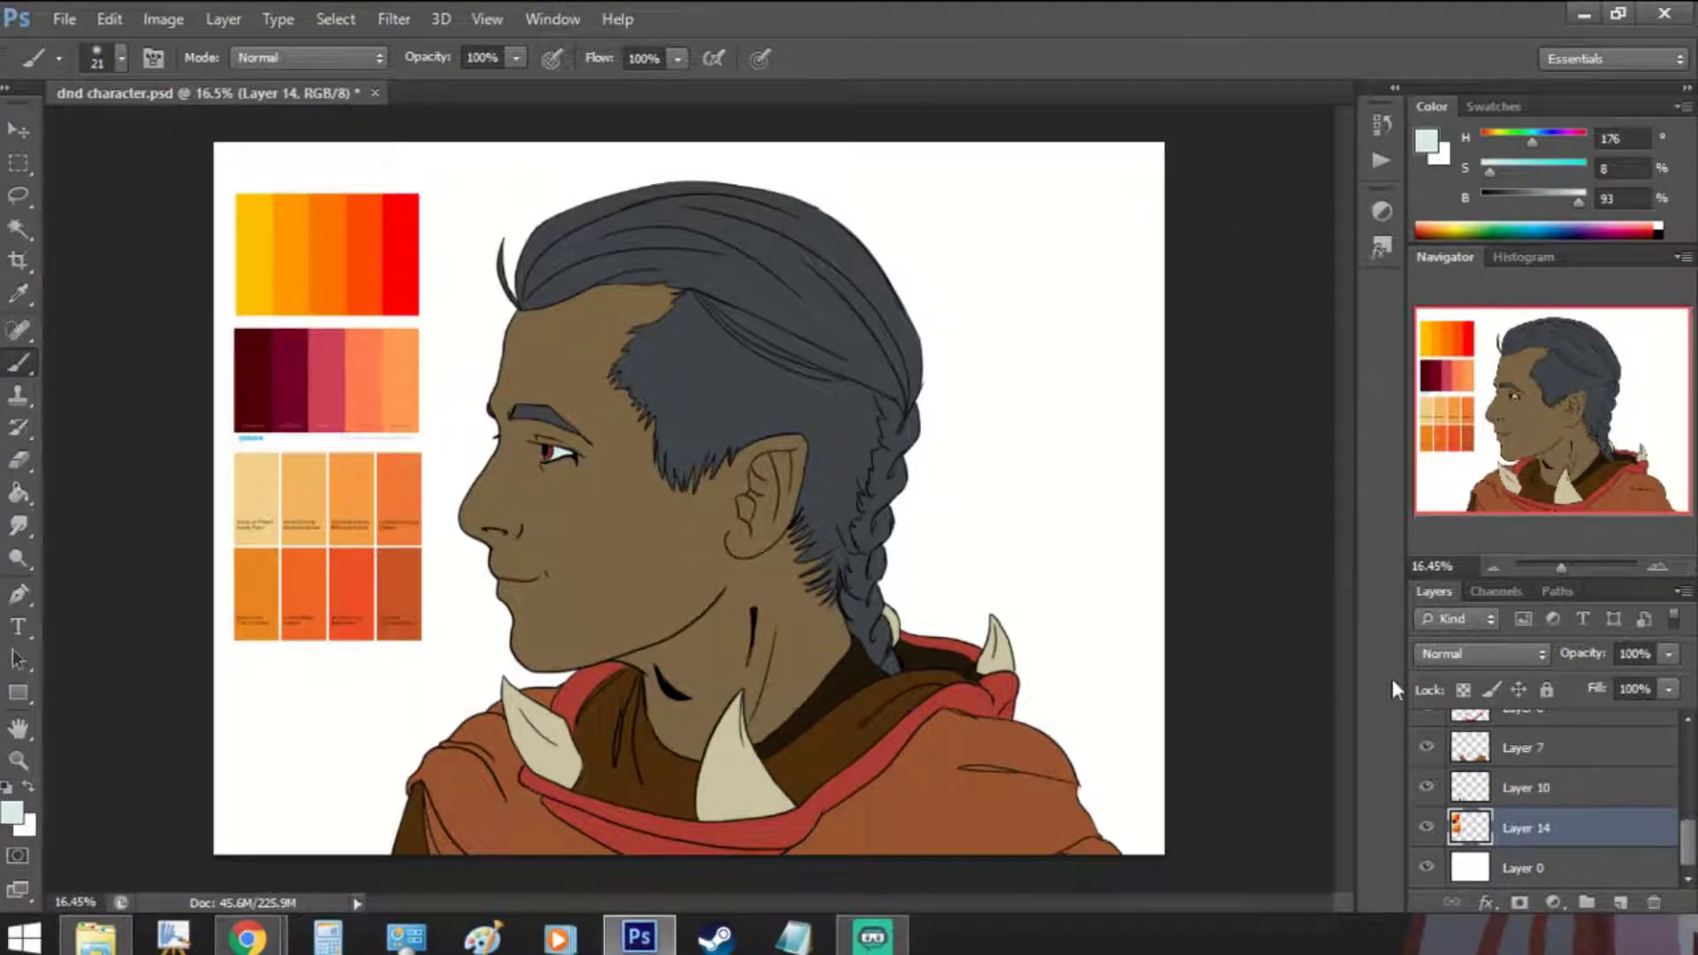
scroll(1663, 822, up, 3)
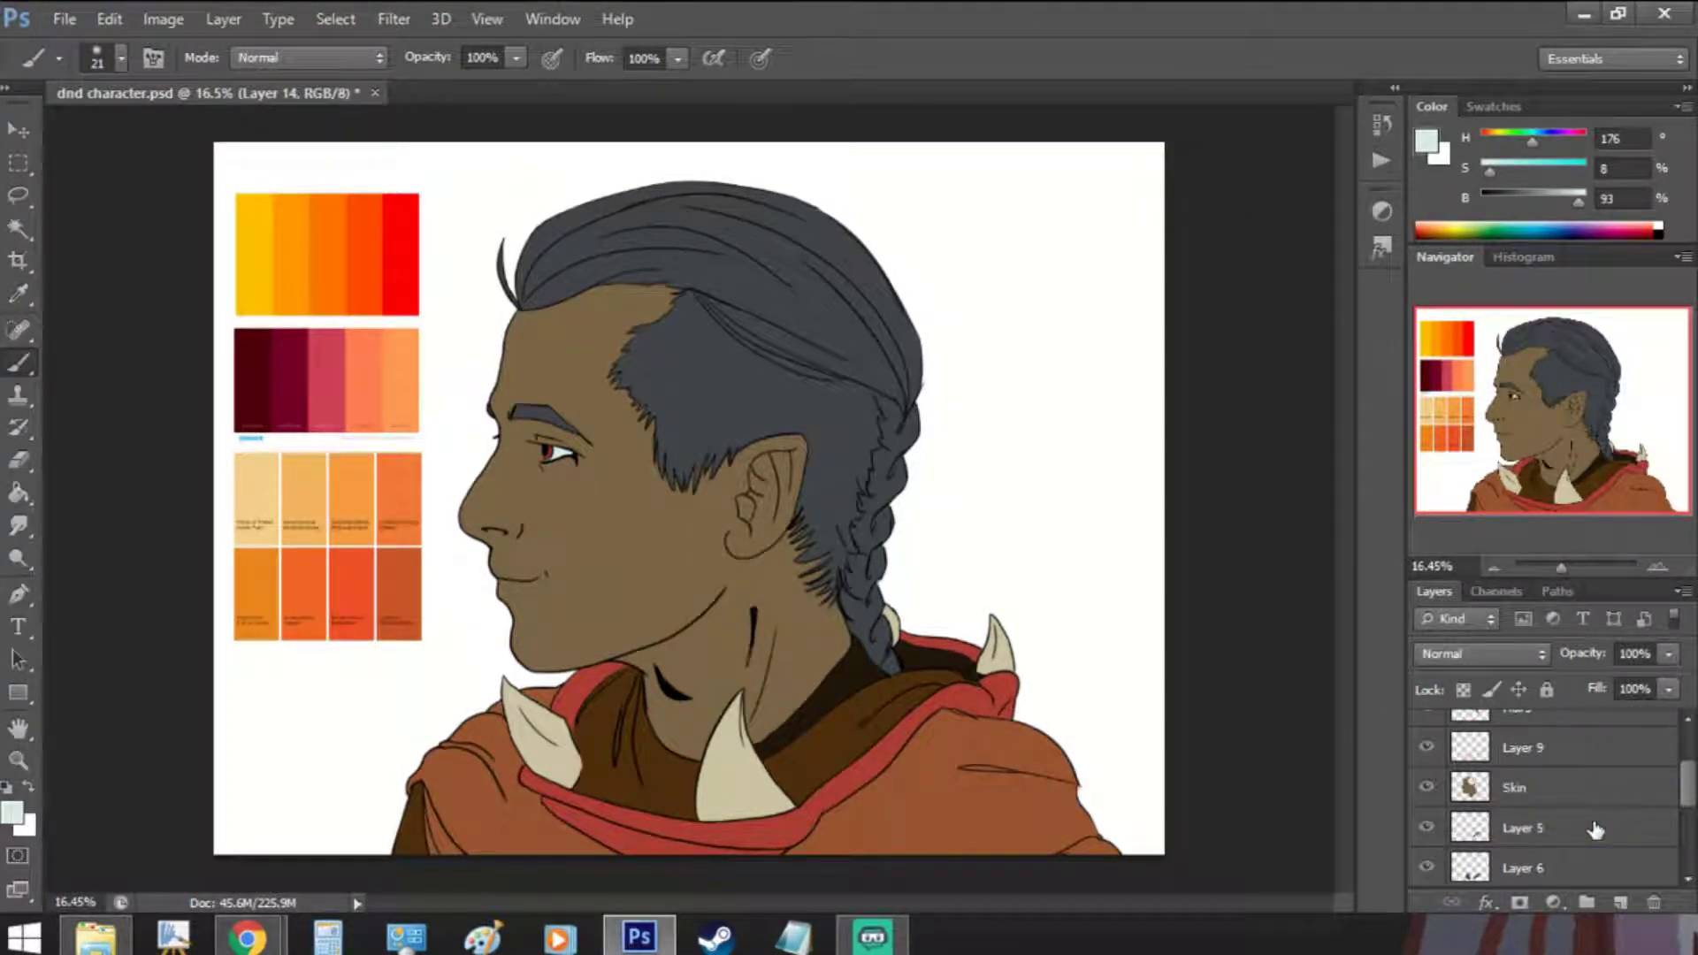
click(1662, 787)
click(19, 232)
click(686, 517)
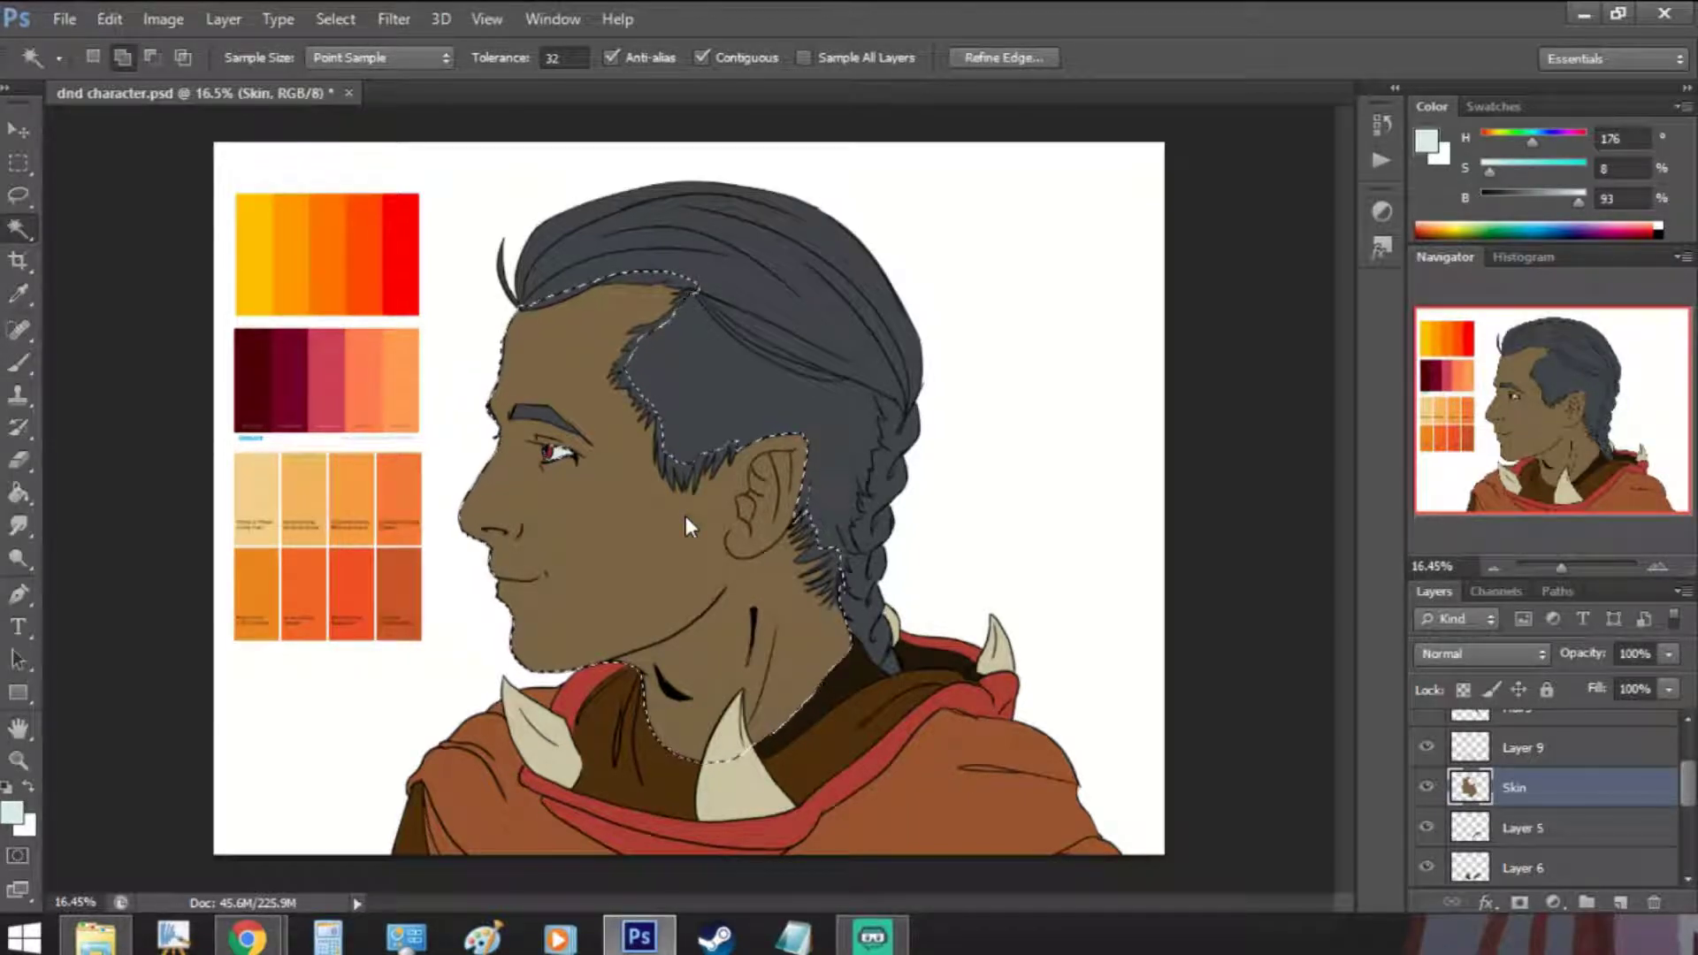
right_click(20, 493)
click(69, 494)
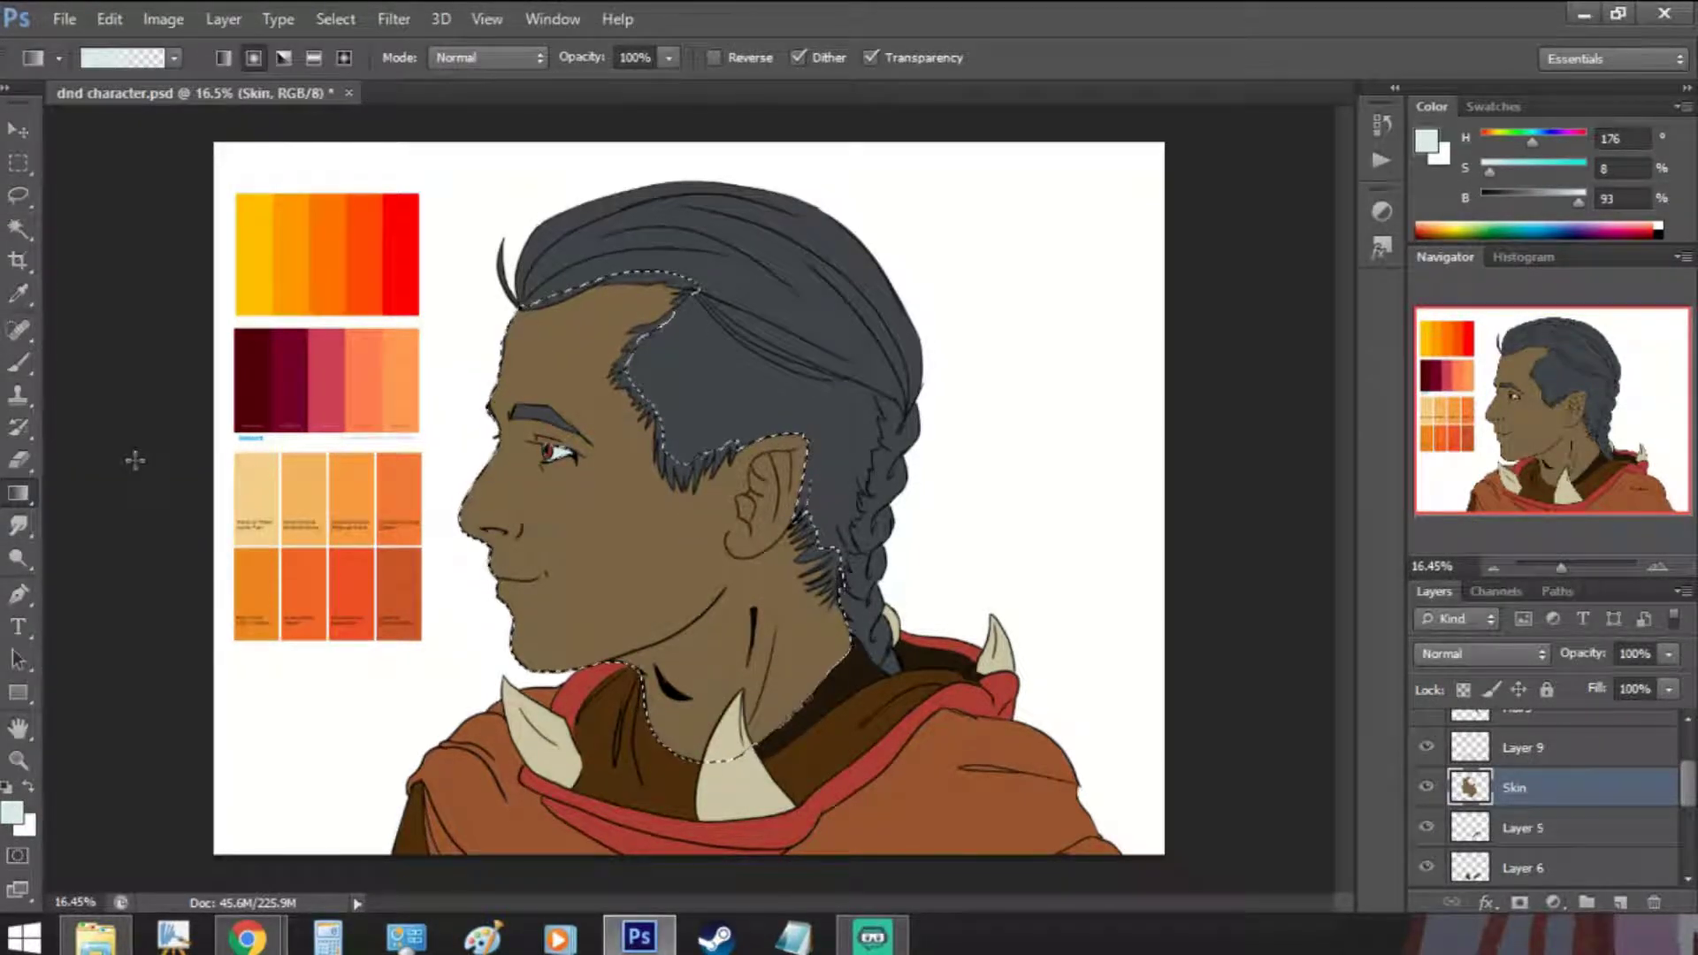
- Sample the light orange swatch and apply a linear gradient across the skin from the nose toward the ear
alt+click(312, 482)
click(223, 57)
drag(478, 442, 601, 487)
key(ctrl+z)
drag(478, 495, 699, 504)
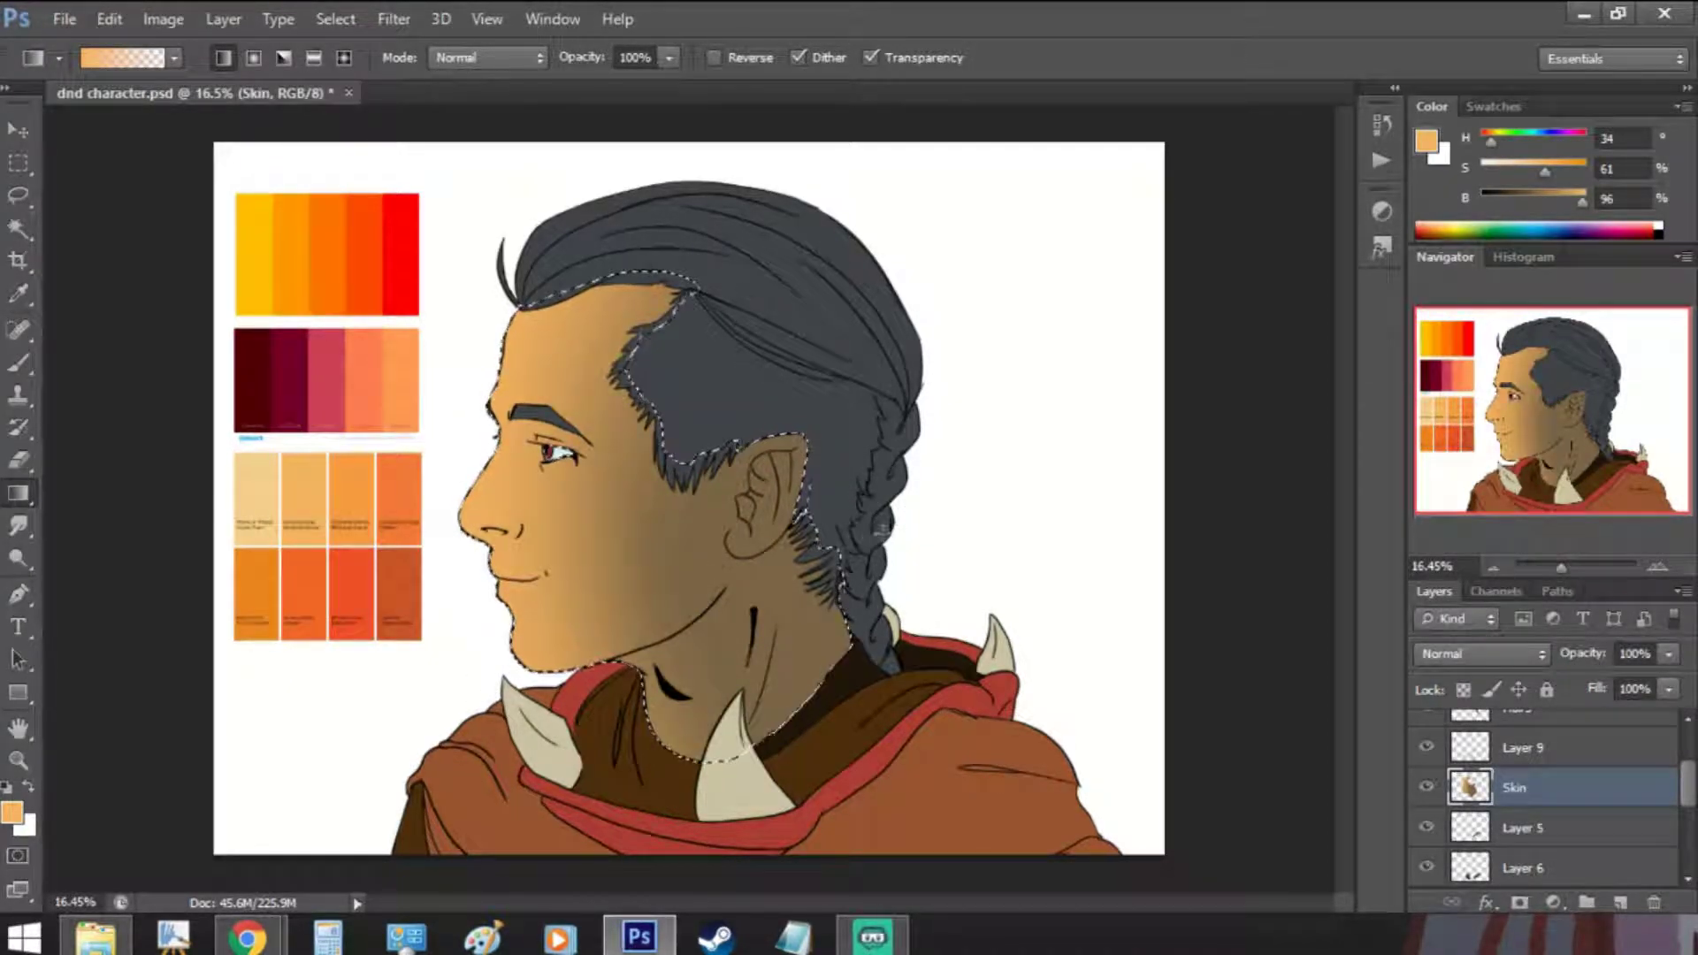
- Sample the pale cream swatch and apply a radial gradient highlight to the skin around the ear
key(ctrl+z)
alt+click(252, 491)
click(253, 58)
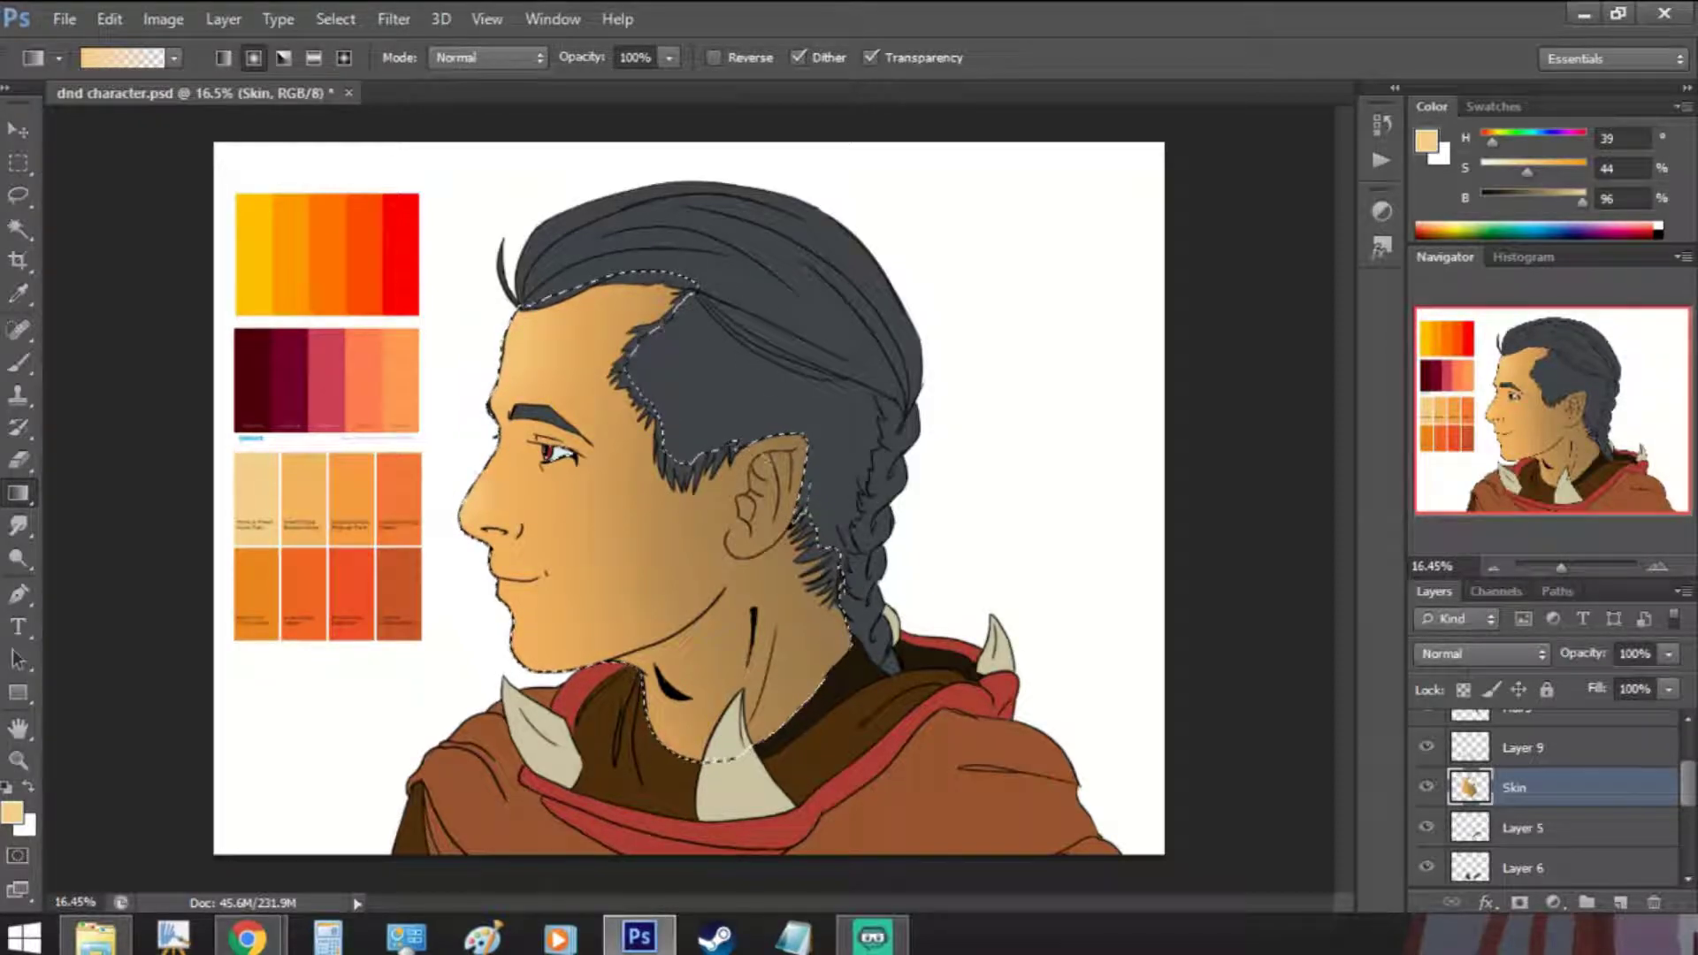
drag(738, 415, 783, 463)
key(ctrl+z)
key(ctrl+z)
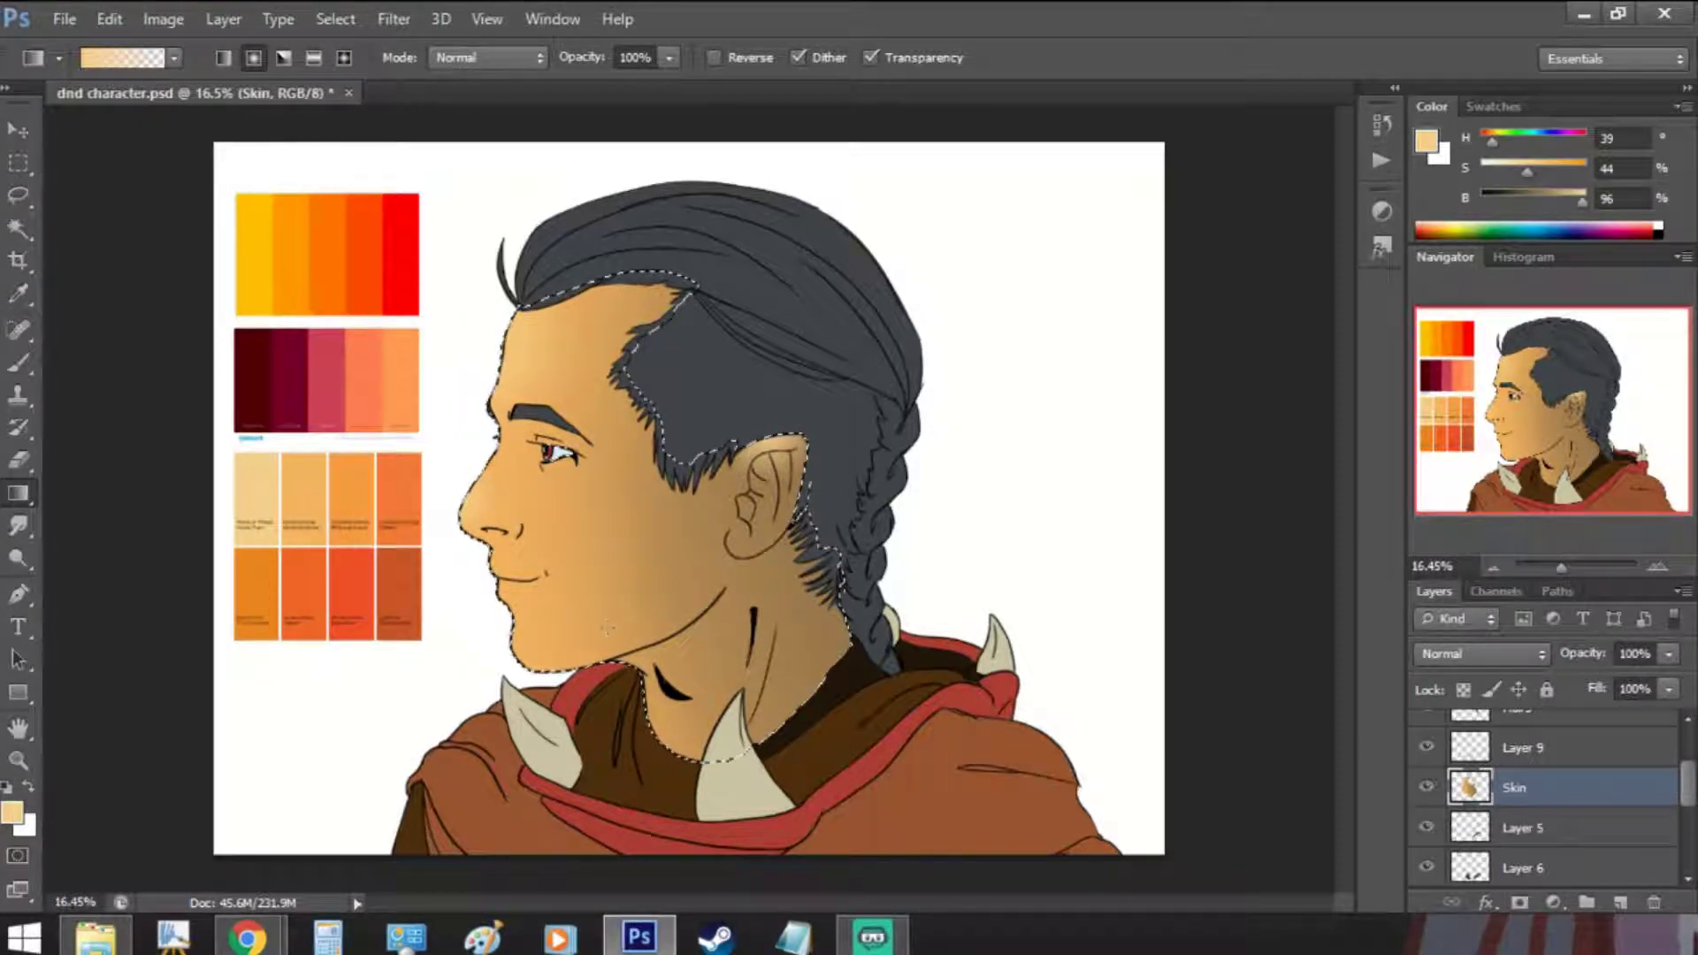
- Sample stronger orange swatches and tint the lips and the cheek below the eye with small radial gradients
alt+click(336, 470)
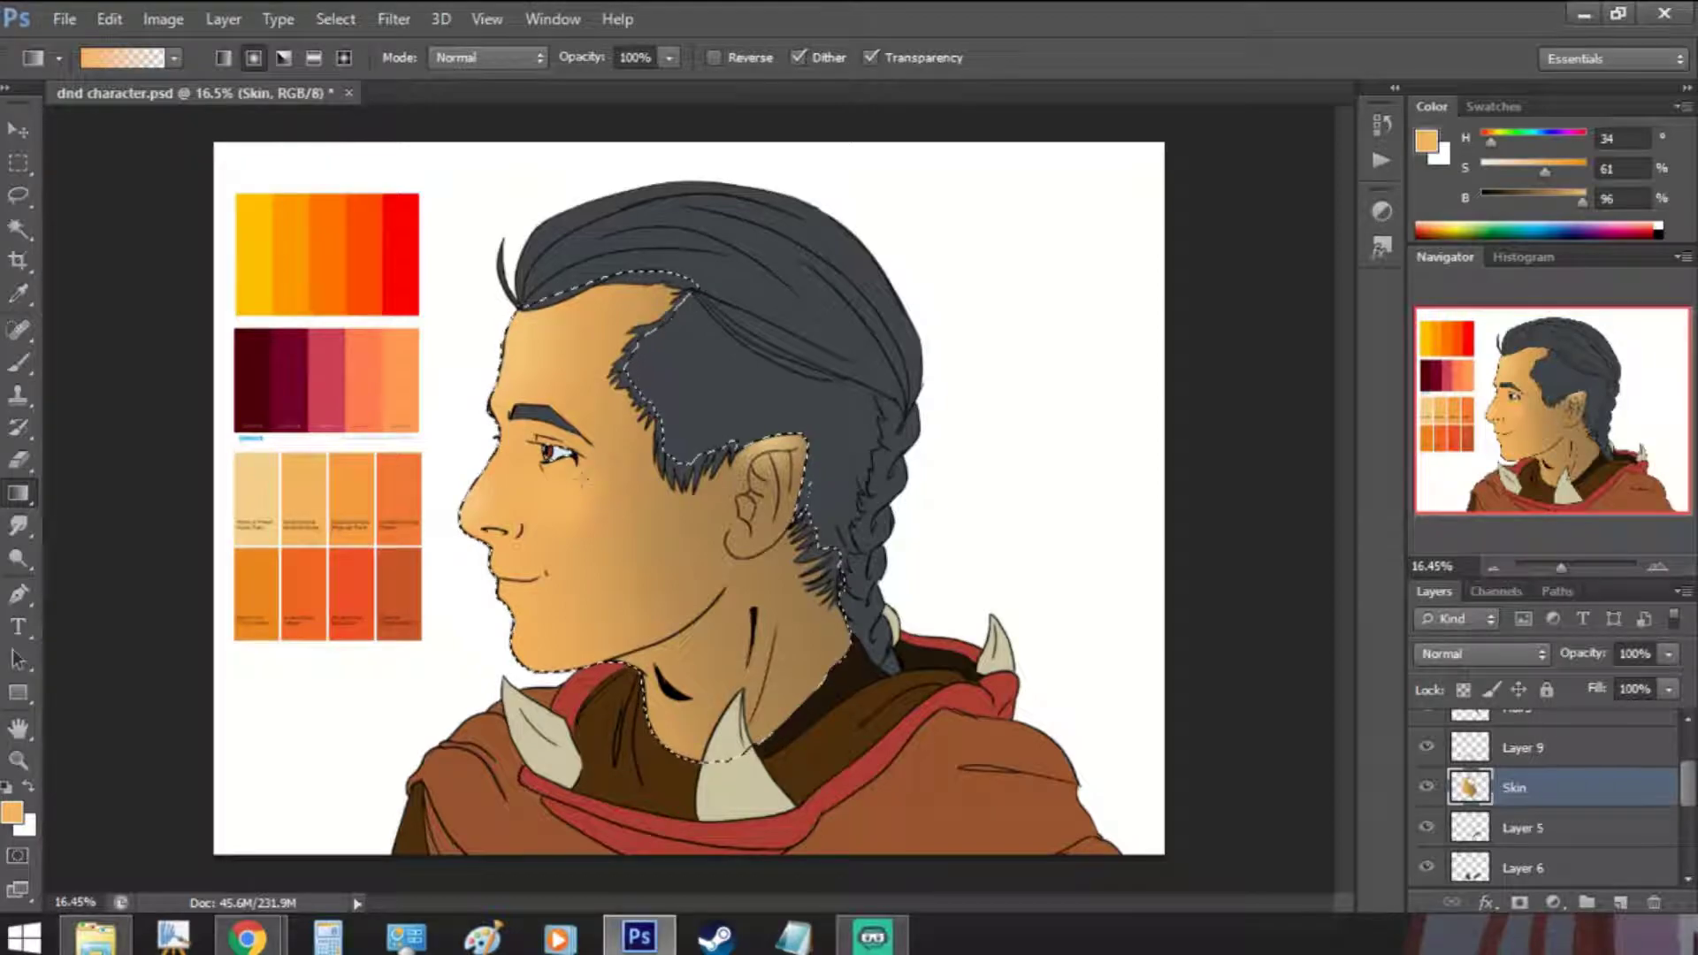
alt+click(318, 576)
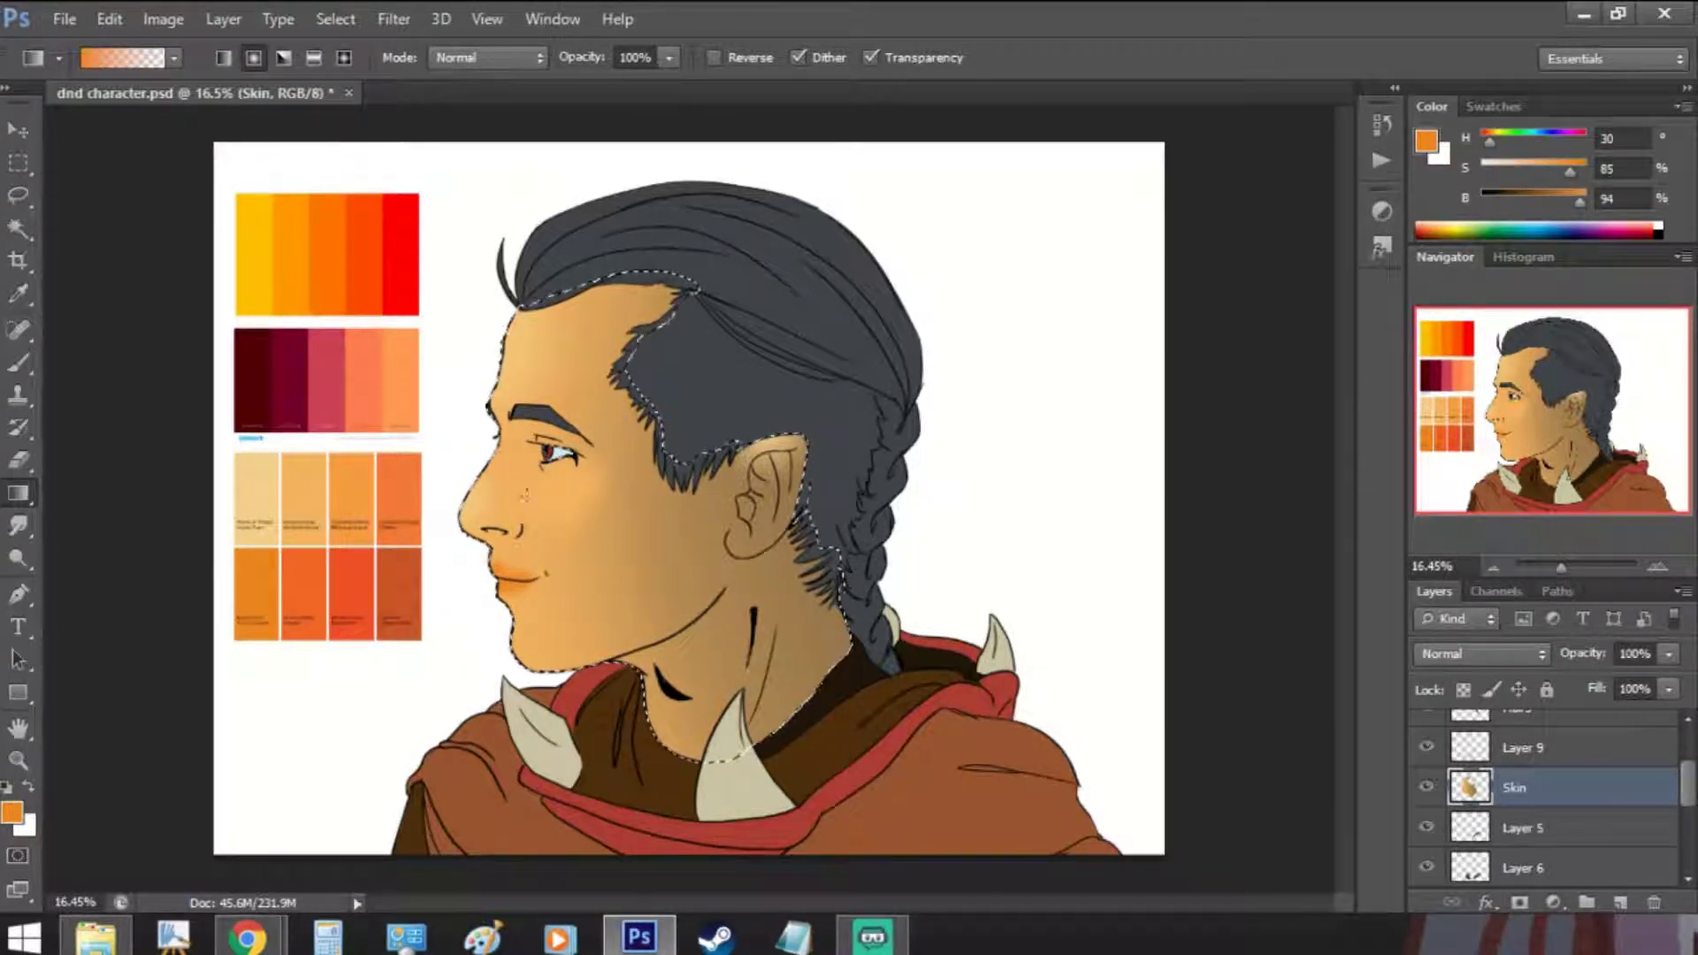
alt+click(399, 499)
drag(546, 495, 619, 462)
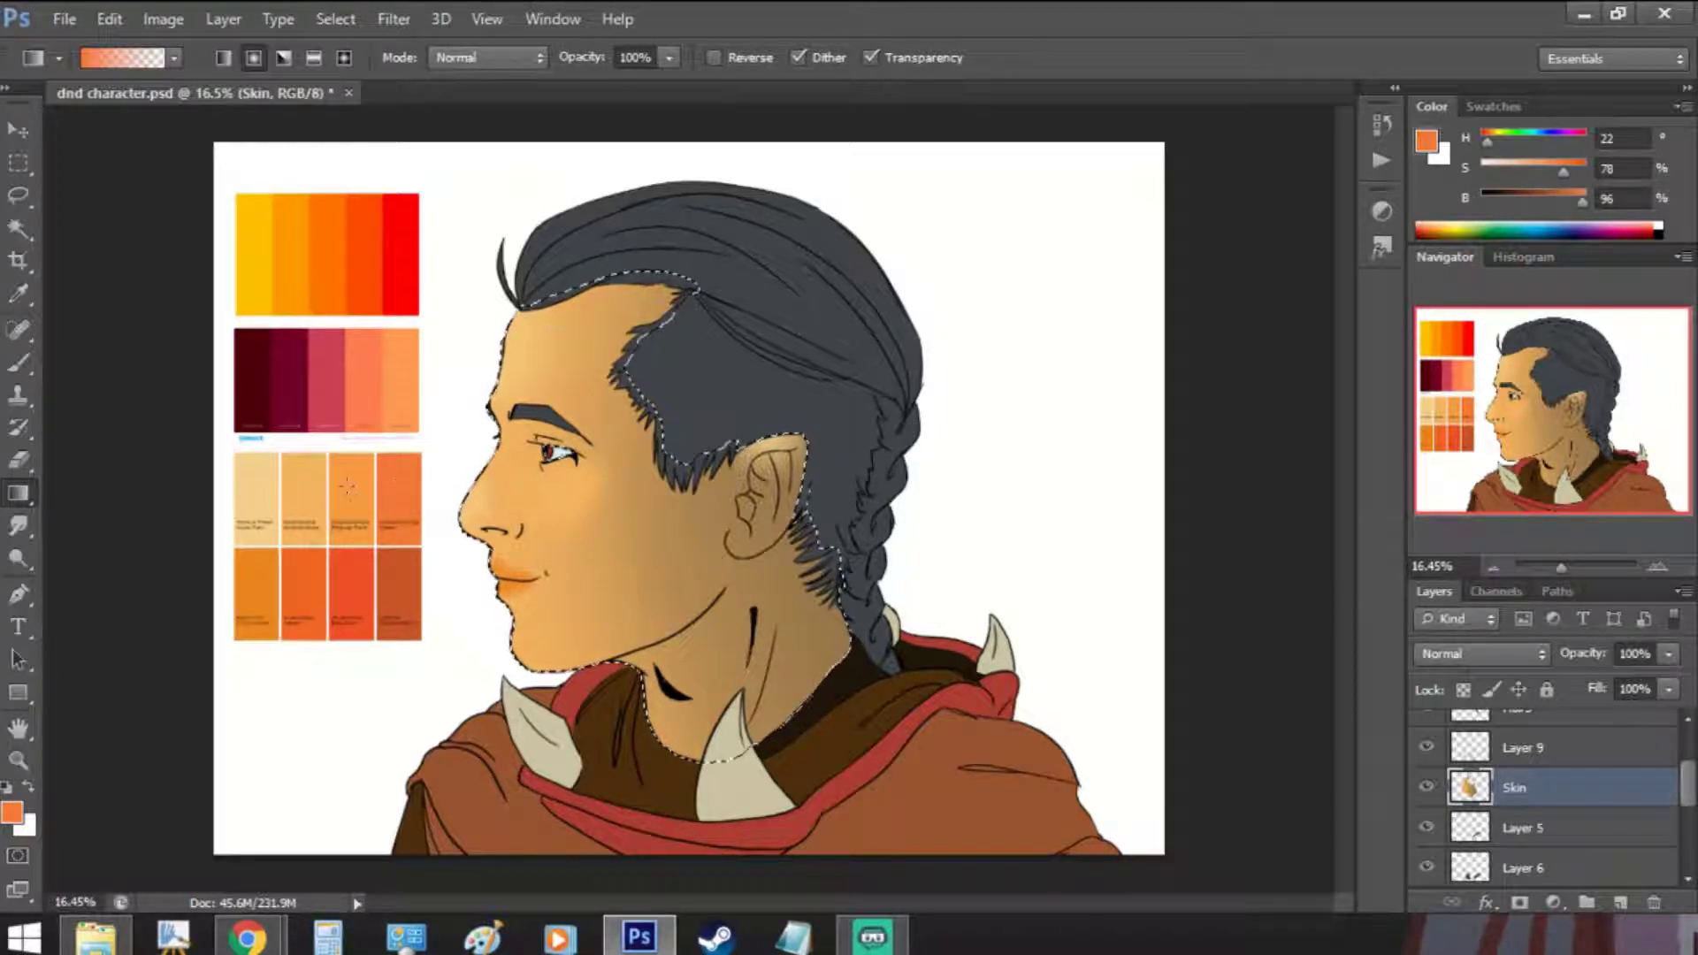
alt+click(356, 512)
key(ctrl+z)
key(ctrl+z)
click(314, 57)
drag(492, 442, 606, 368)
key(ctrl+z)
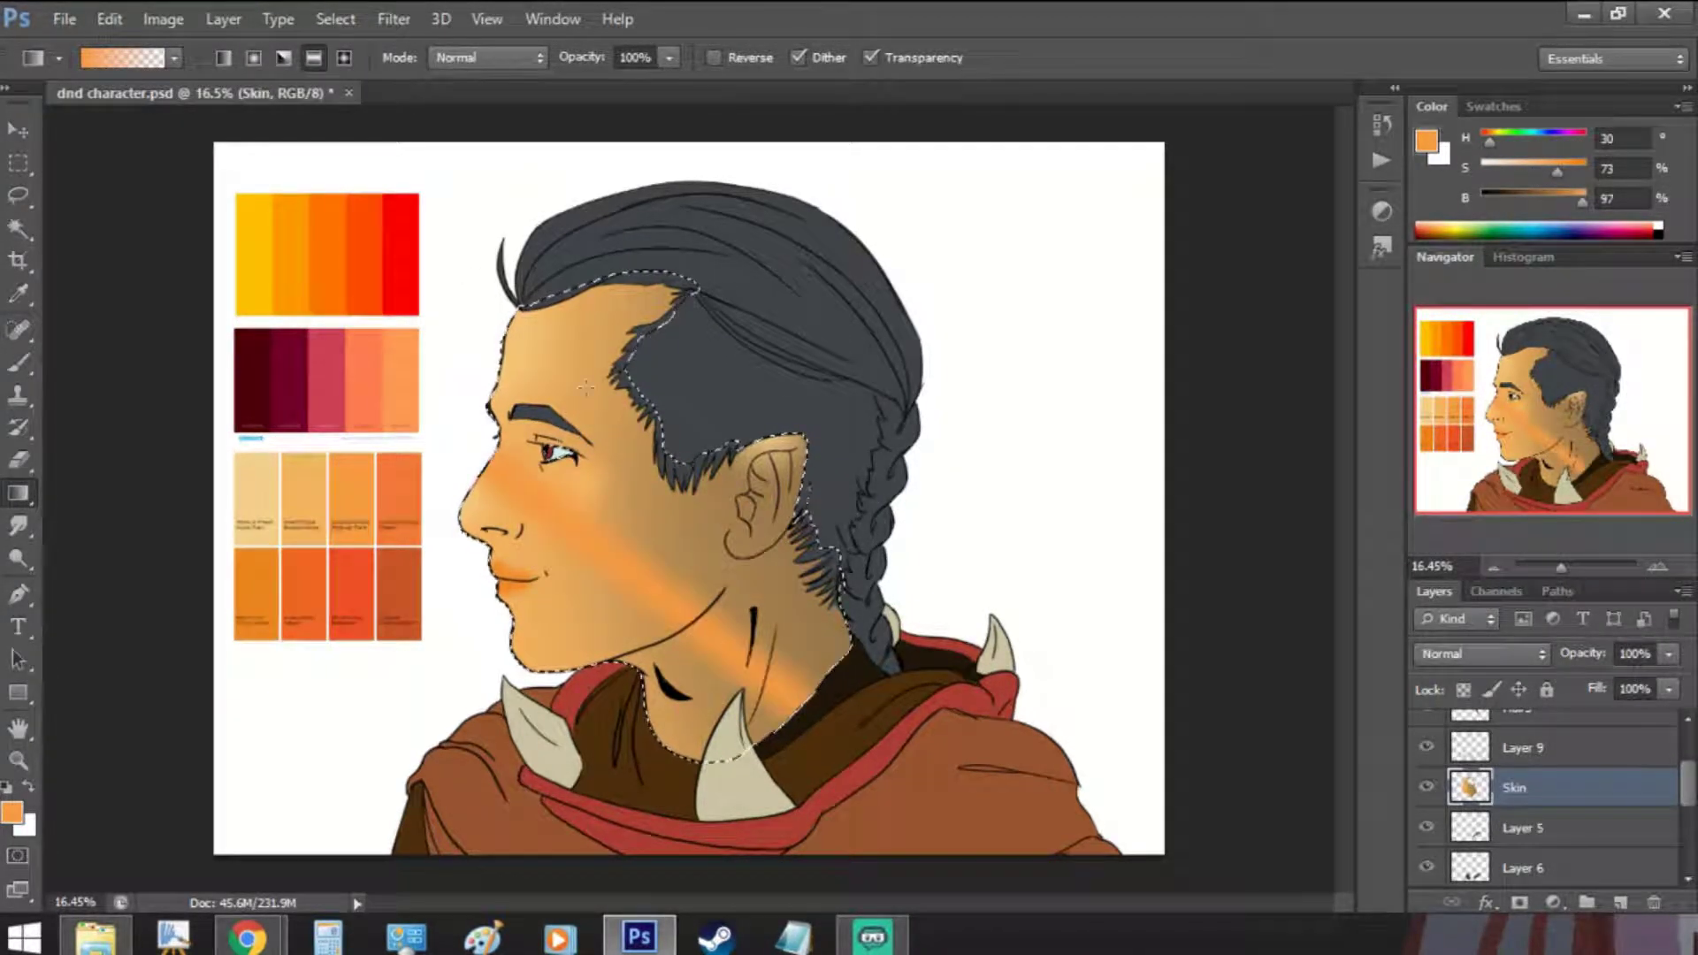
key(ctrl+z)
- Deselect the skin and draw a freehand lasso selection around the eye and cheek
click(18, 194)
click(513, 370)
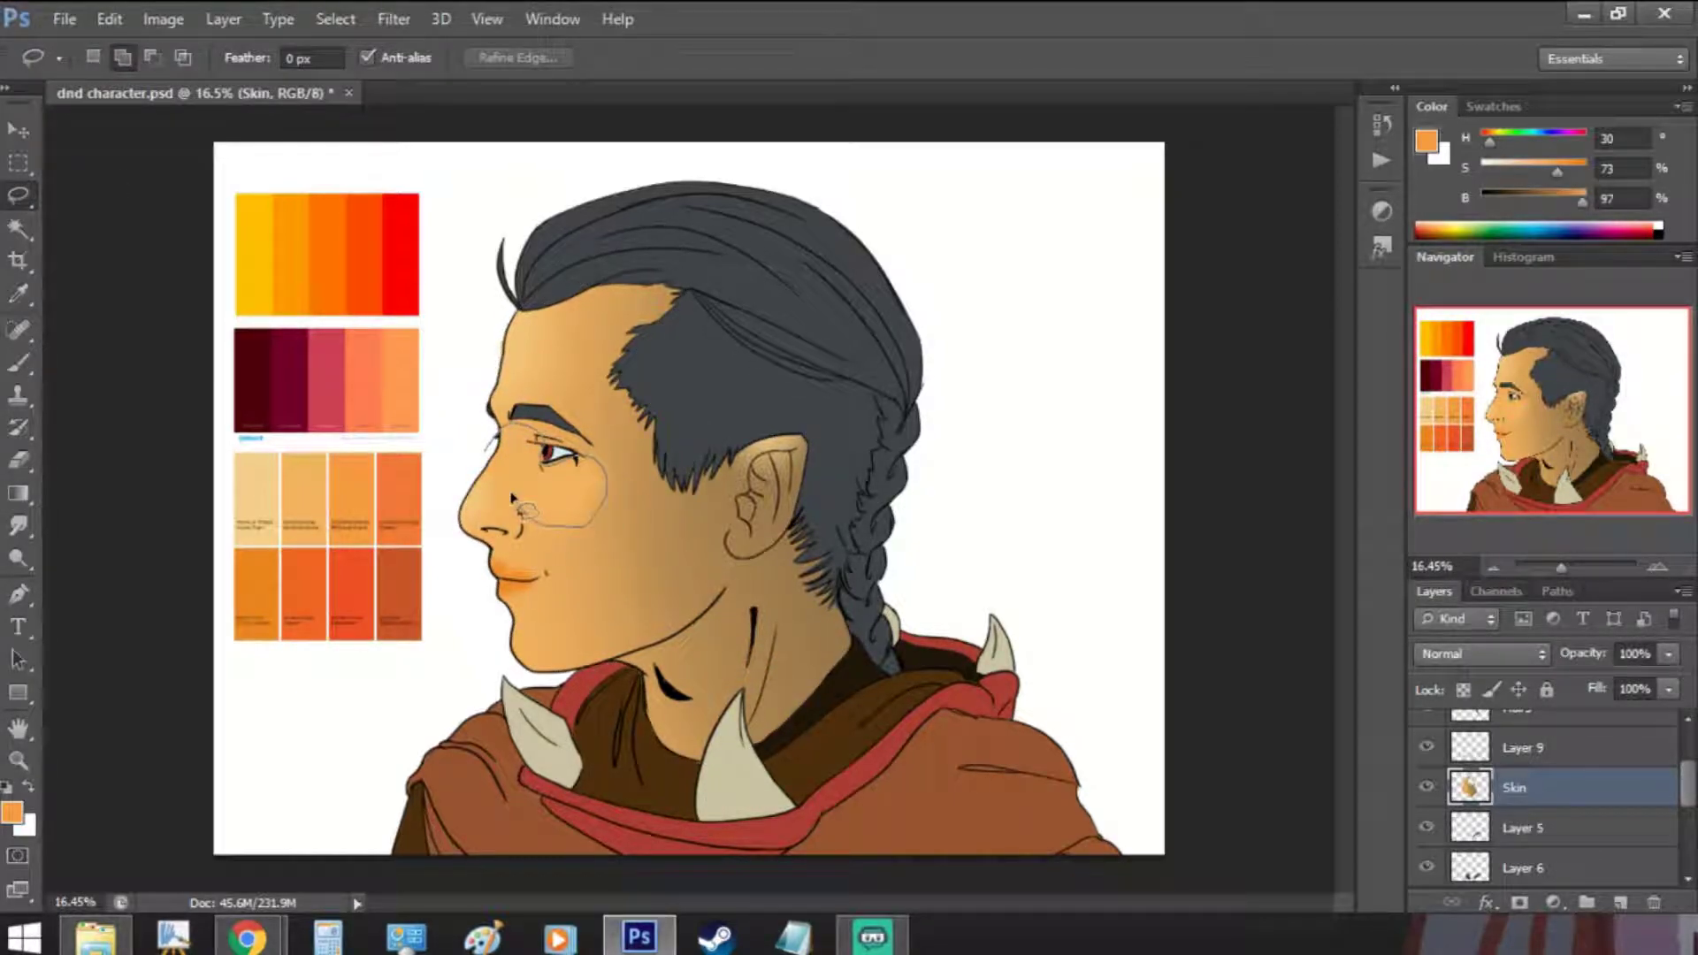
drag(516, 502, 475, 482)
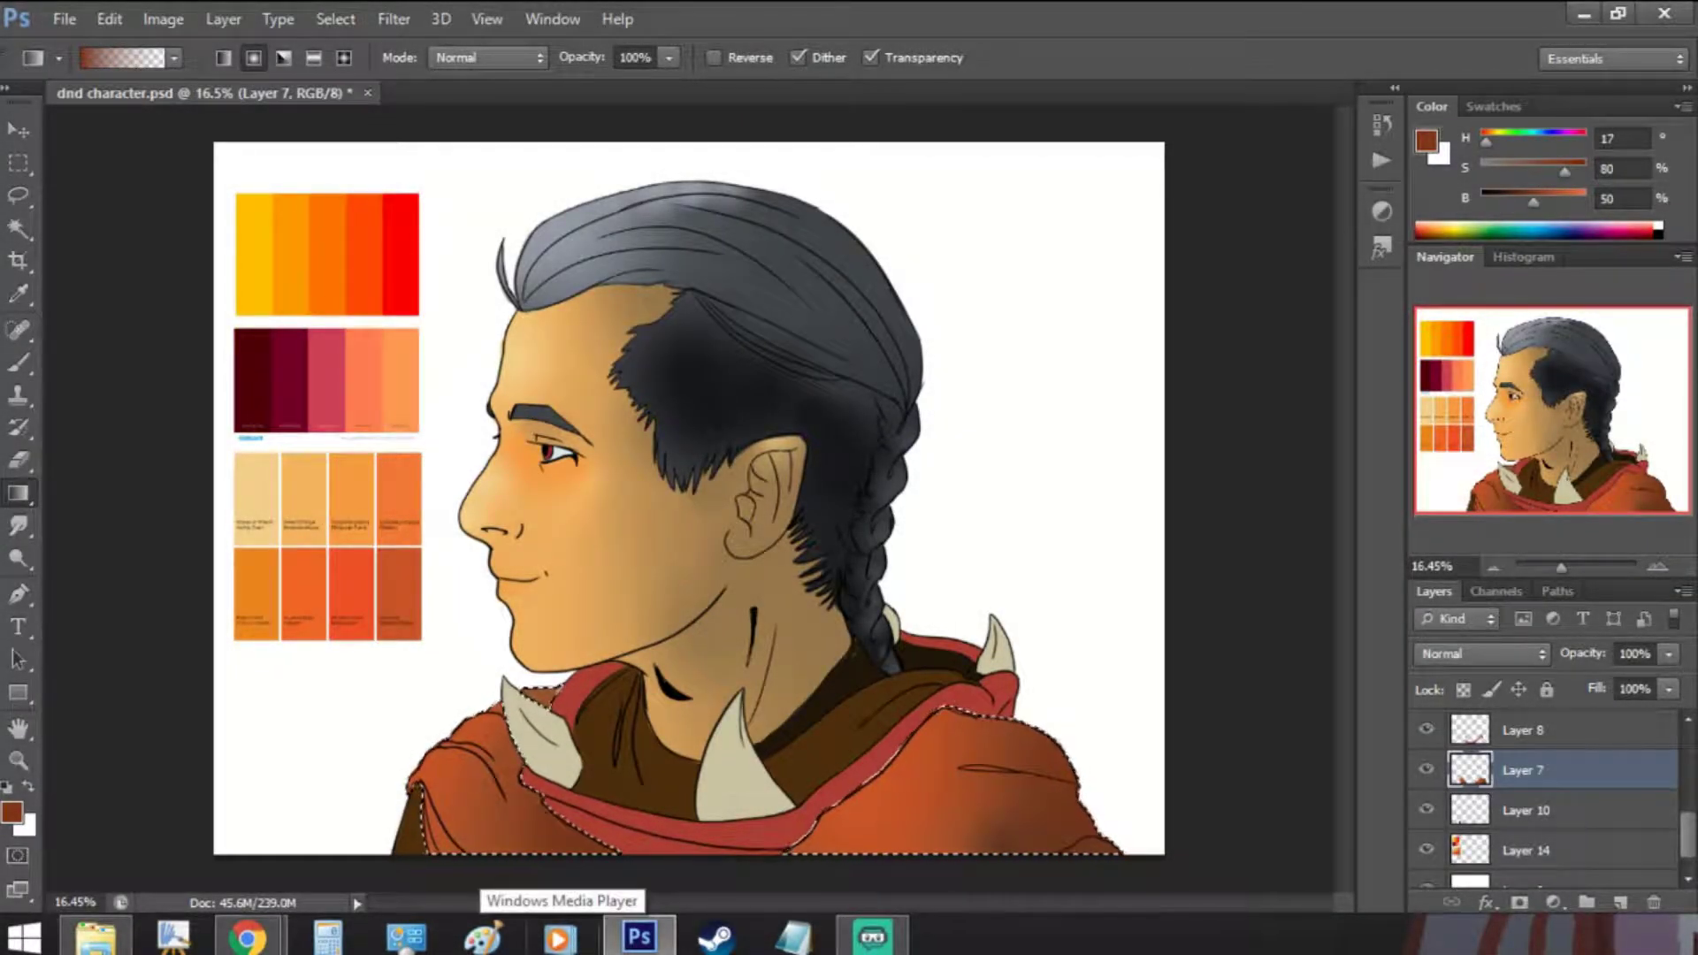
- Sample the deeper orange palette swatch and add a radial gradient highlight to the cloak's rear shoulder on Layer 7
alt+click(405, 493)
mouse_move(948, 814)
mouse_down()
mouse_move(929, 769)
mouse_move(982, 734)
mouse_move(1039, 762)
mouse_up()
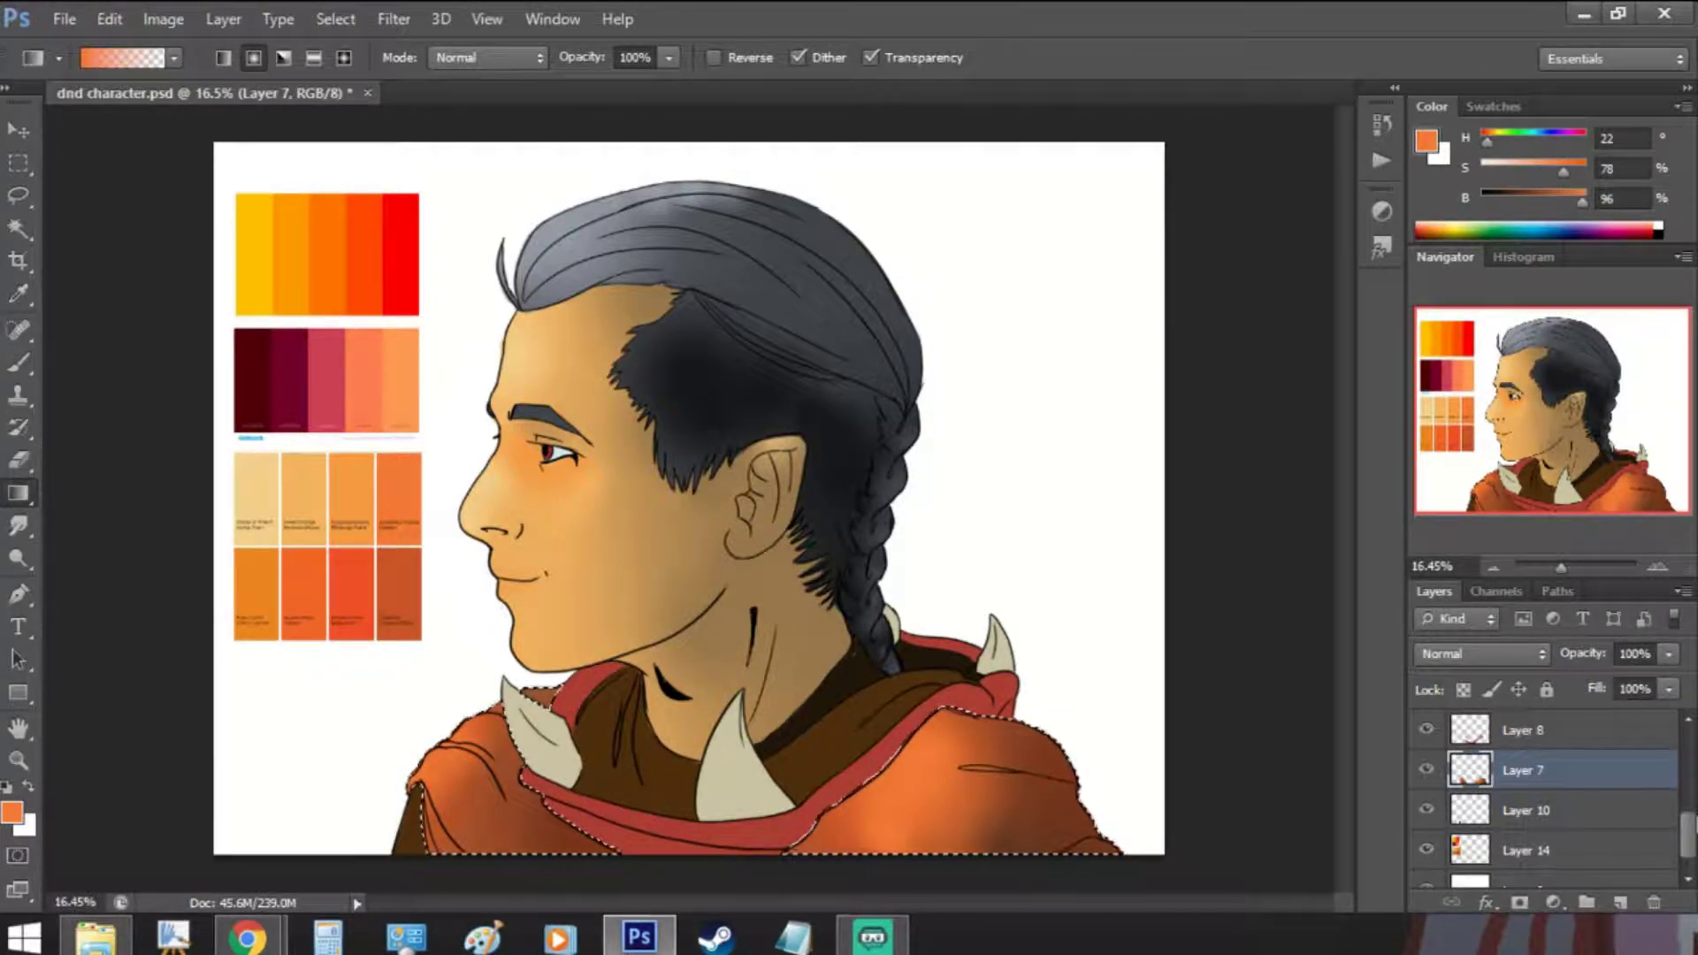
- Select the red hood trim on Layer 8 with the Magic Wand by inverting a selection of the empty area
scroll(1425, 831, up, 2)
click(1503, 819)
key(w)
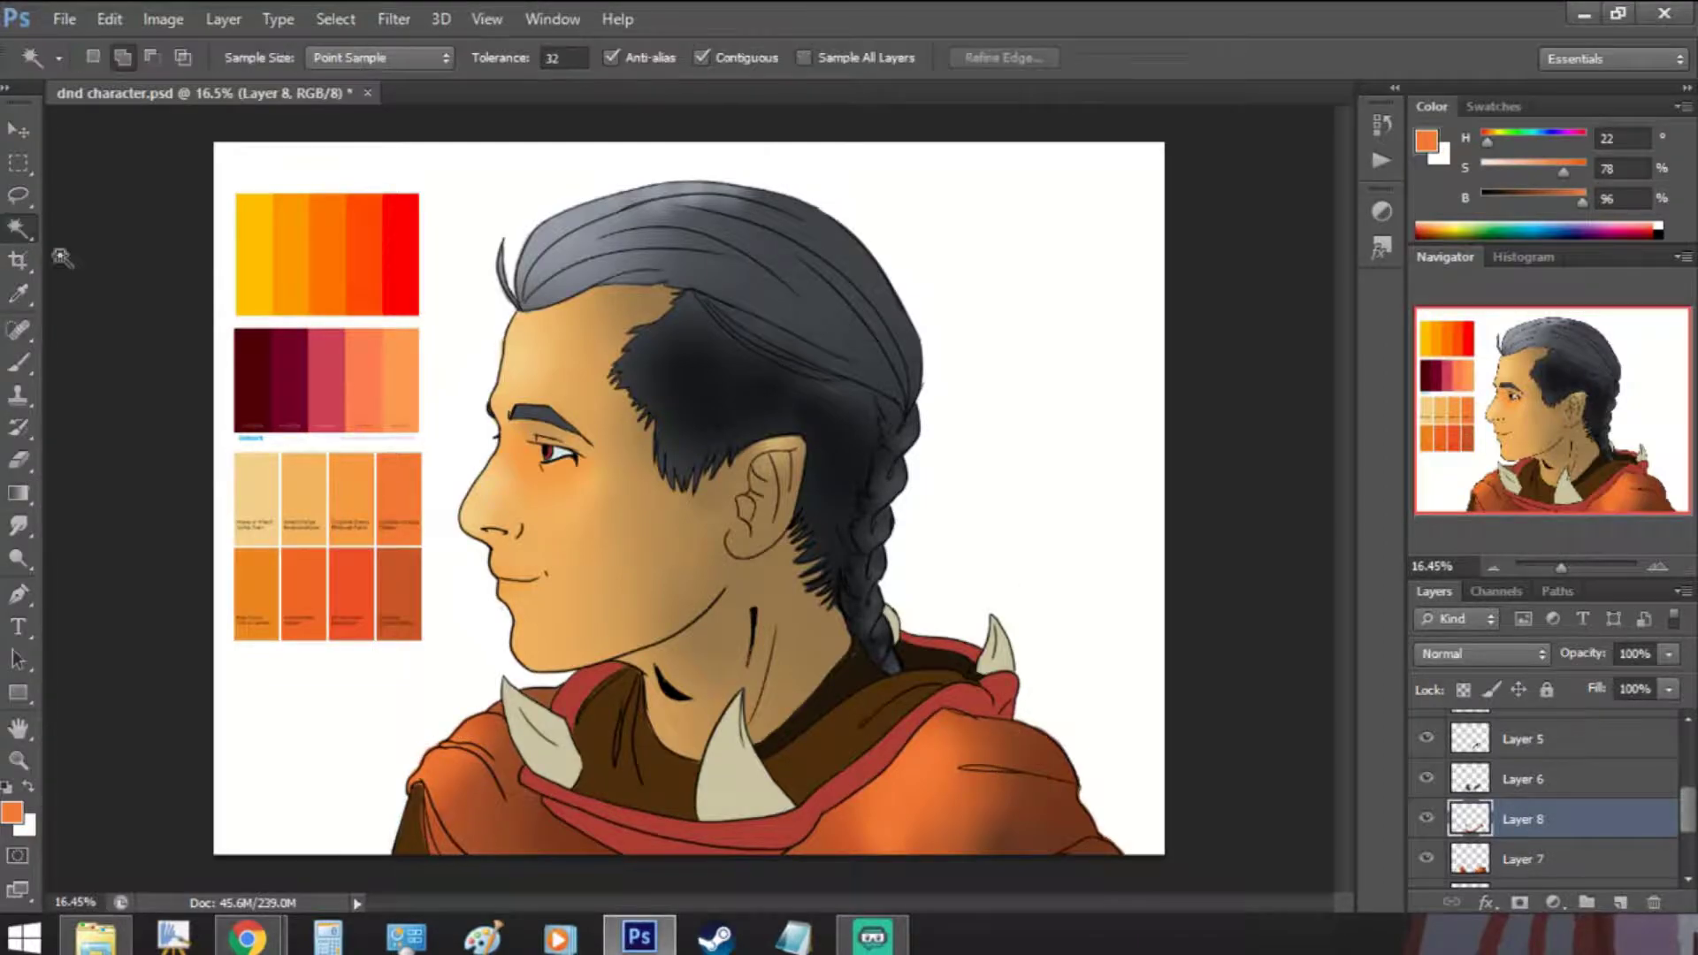
click(265, 725)
right_click(266, 724)
click(372, 457)
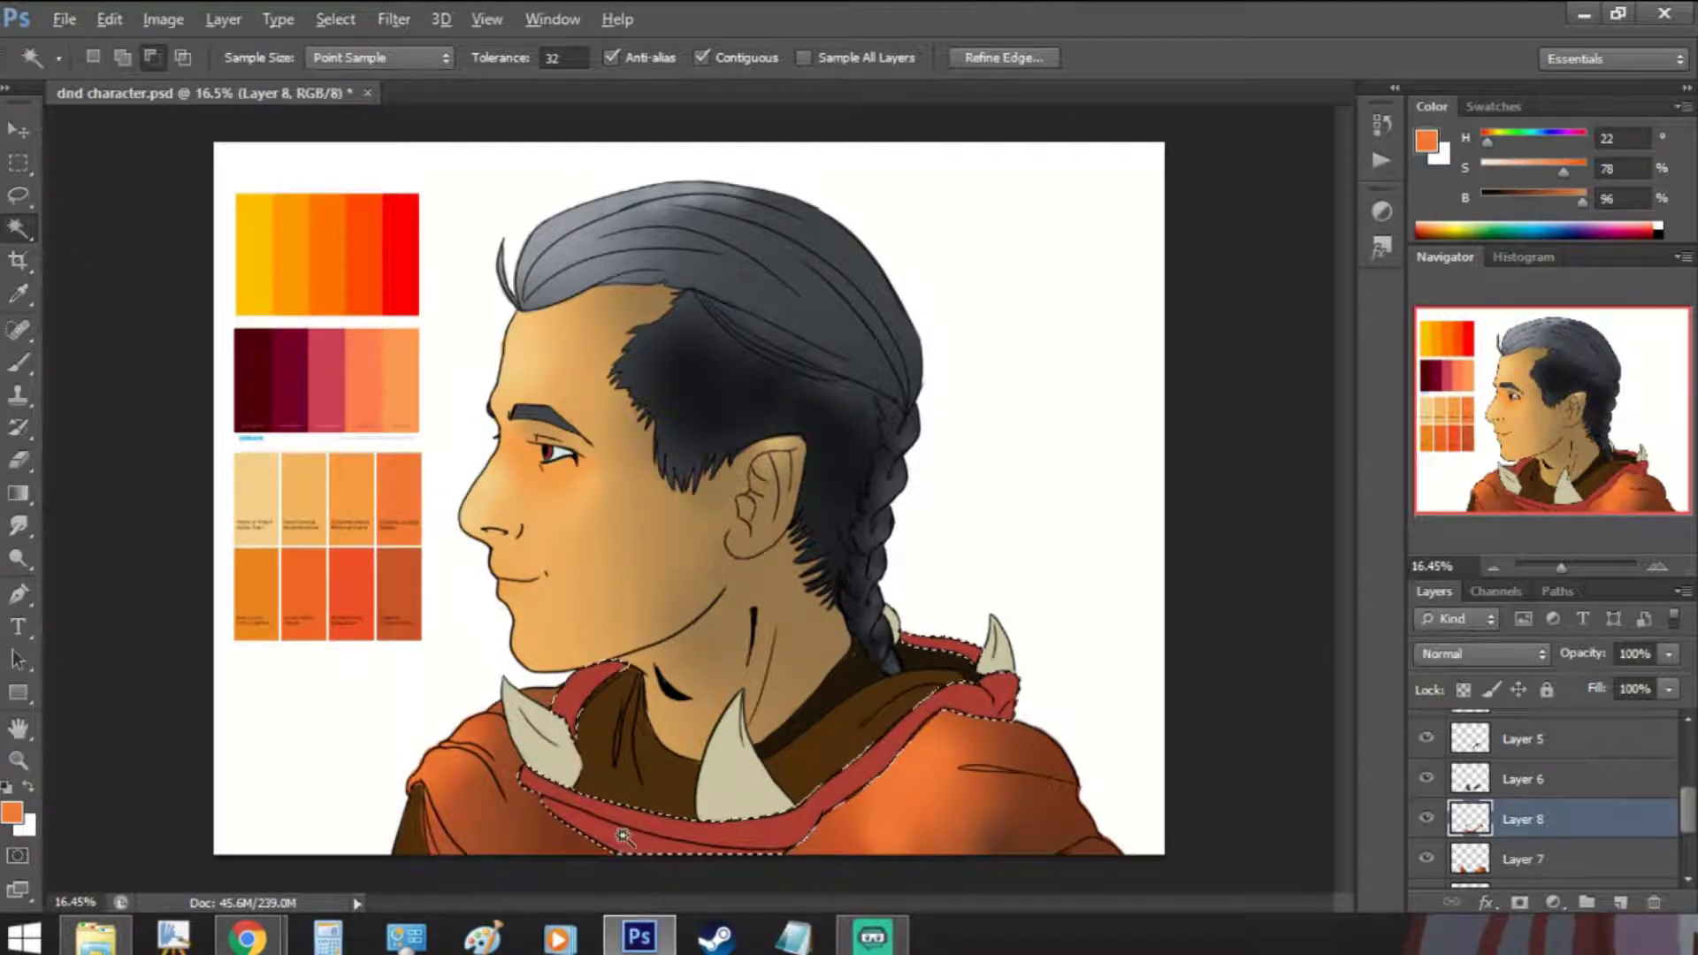
- Sample the crimson and red-orange palette swatches and apply radial gradients to the selected hood trim
key(b)
drag(364, 592, 329, 376)
key(g)
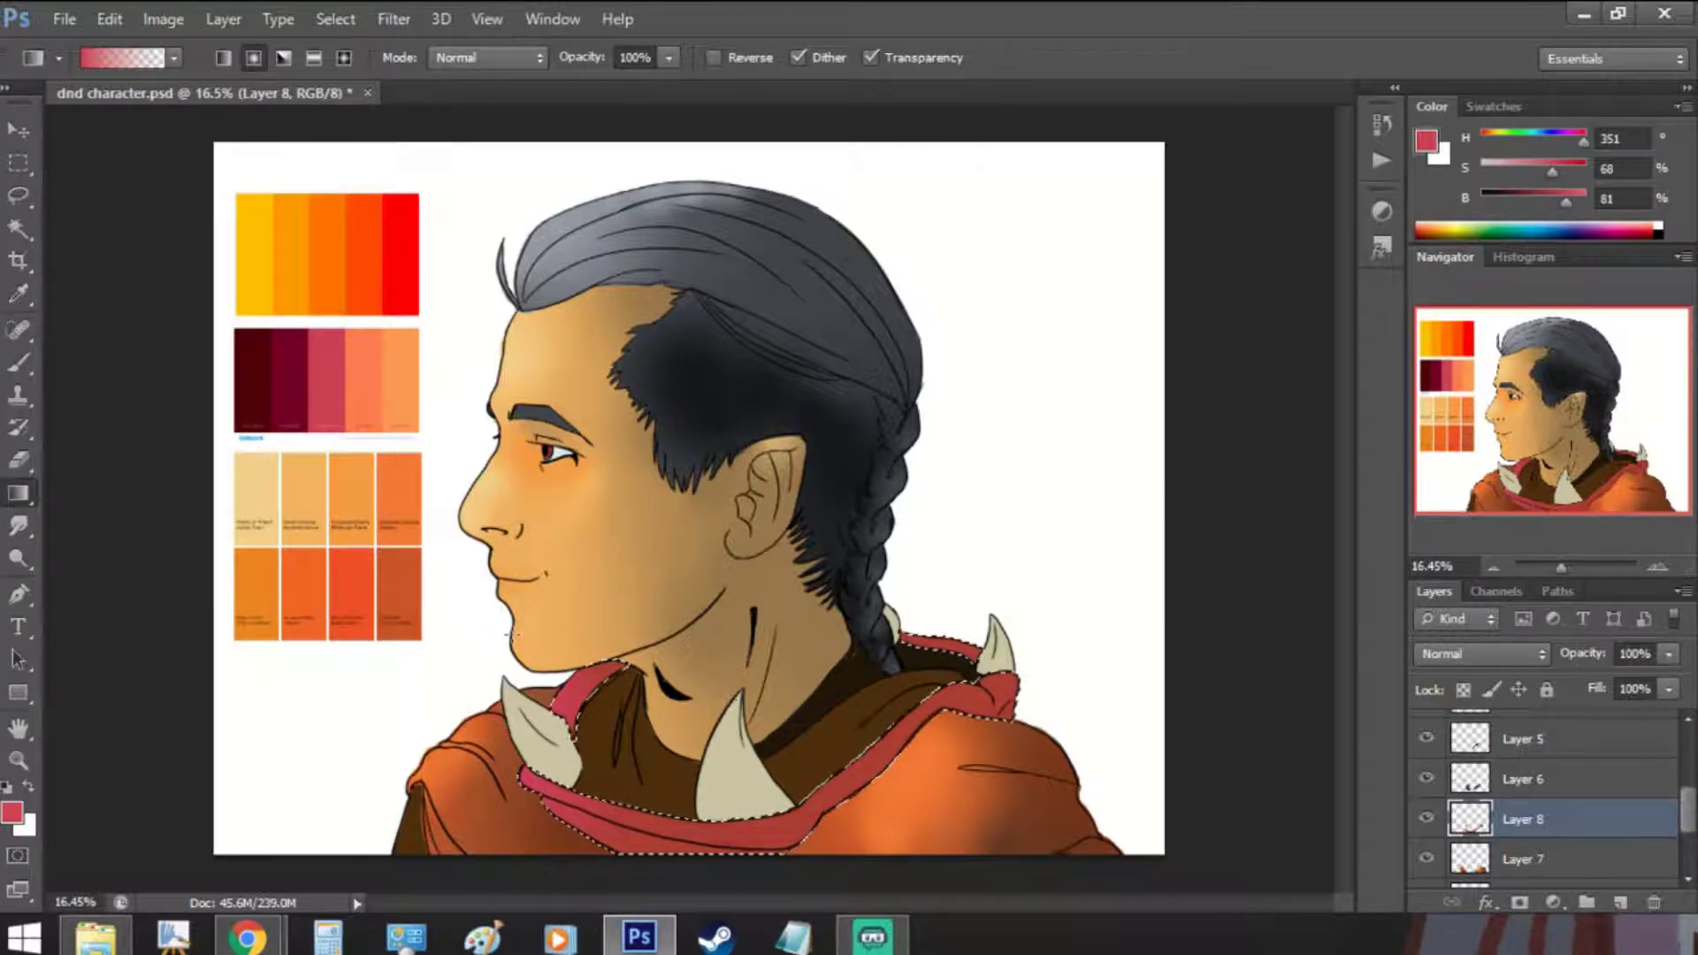
alt+click(353, 605)
drag(590, 825, 659, 822)
- Shade the hood trim with dark red radial gradients at 33% and 46% brightness
alt+click(738, 832)
click(1515, 200)
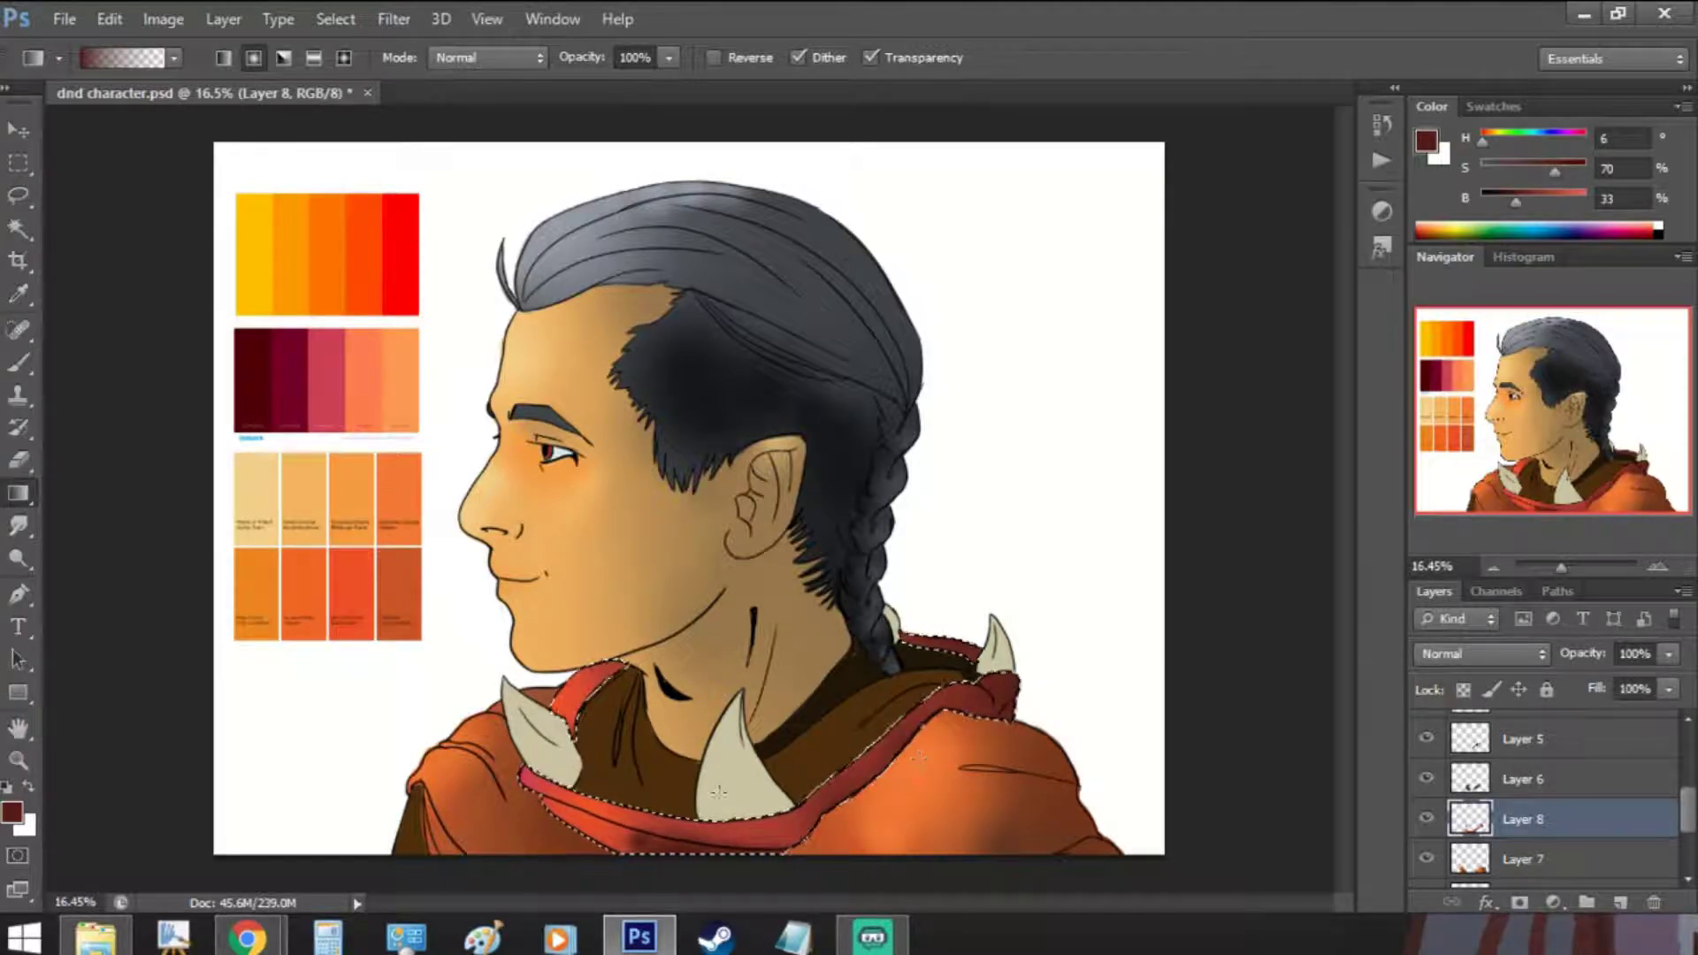
alt+click(634, 676)
alt+click(908, 663)
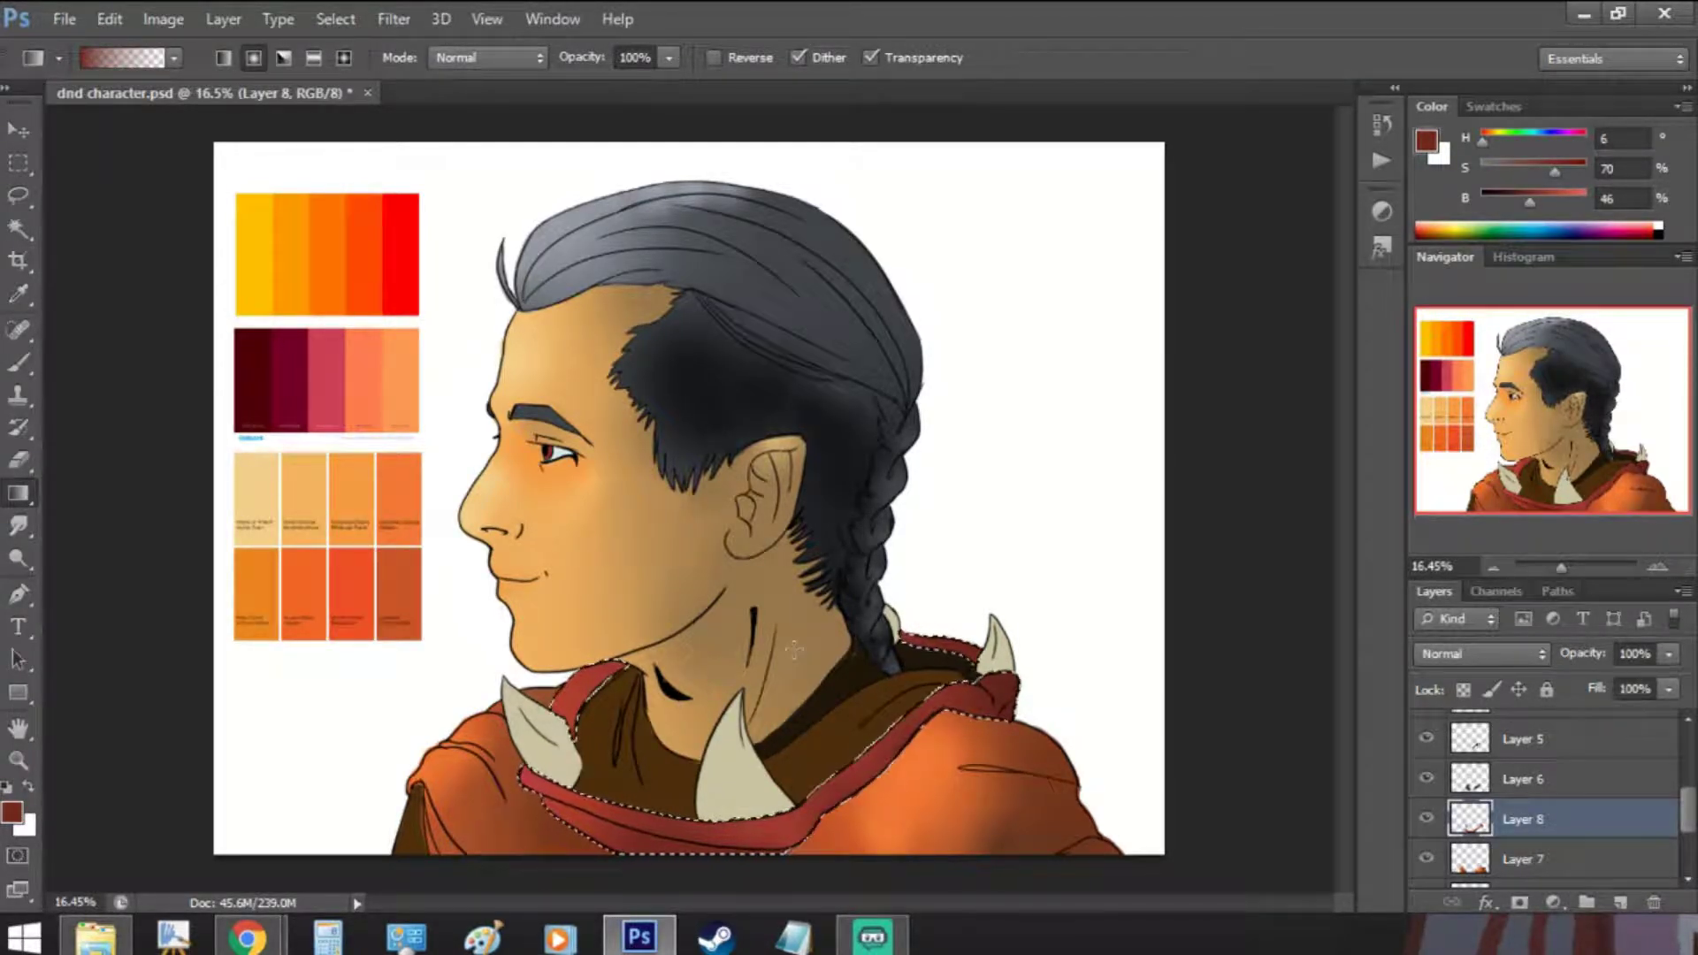
- Sample the inner collar's brown and select the brown collar area on Layer 6 with the Magic Wand
alt+click(794, 743)
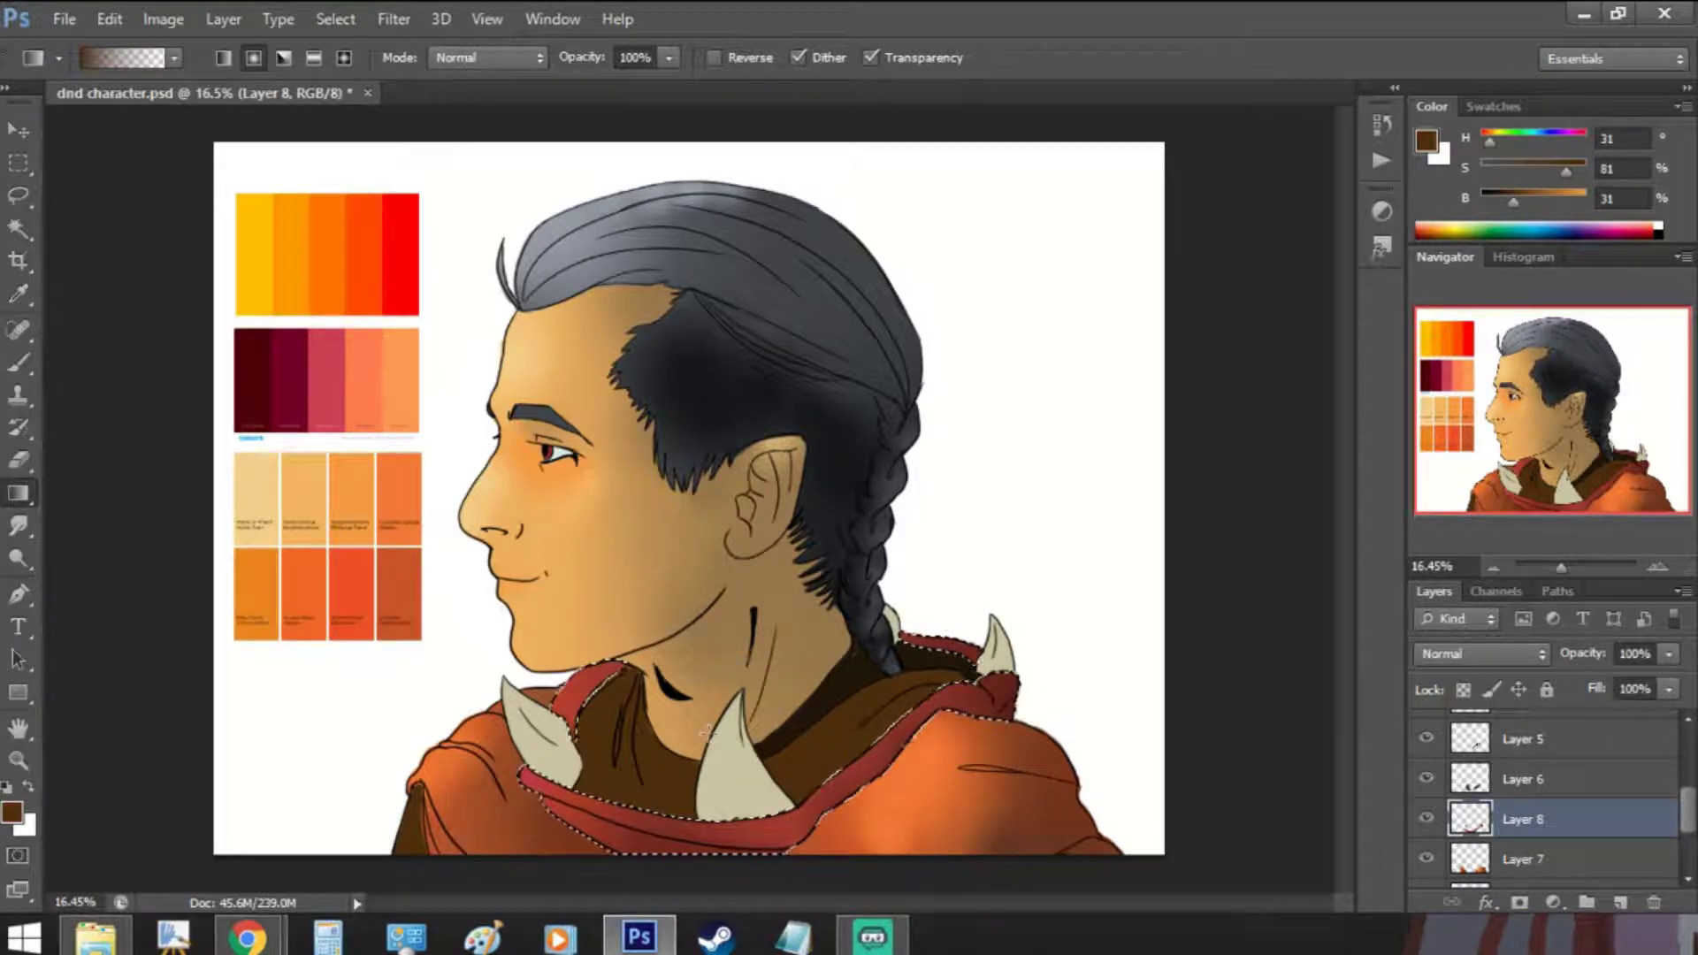
click(1499, 784)
click(20, 232)
click(834, 750)
- Lighten the brown to 64% saturation and 55% brightness and add radial gradient highlights to the collar folds
key(b)
click(1538, 199)
click(1548, 169)
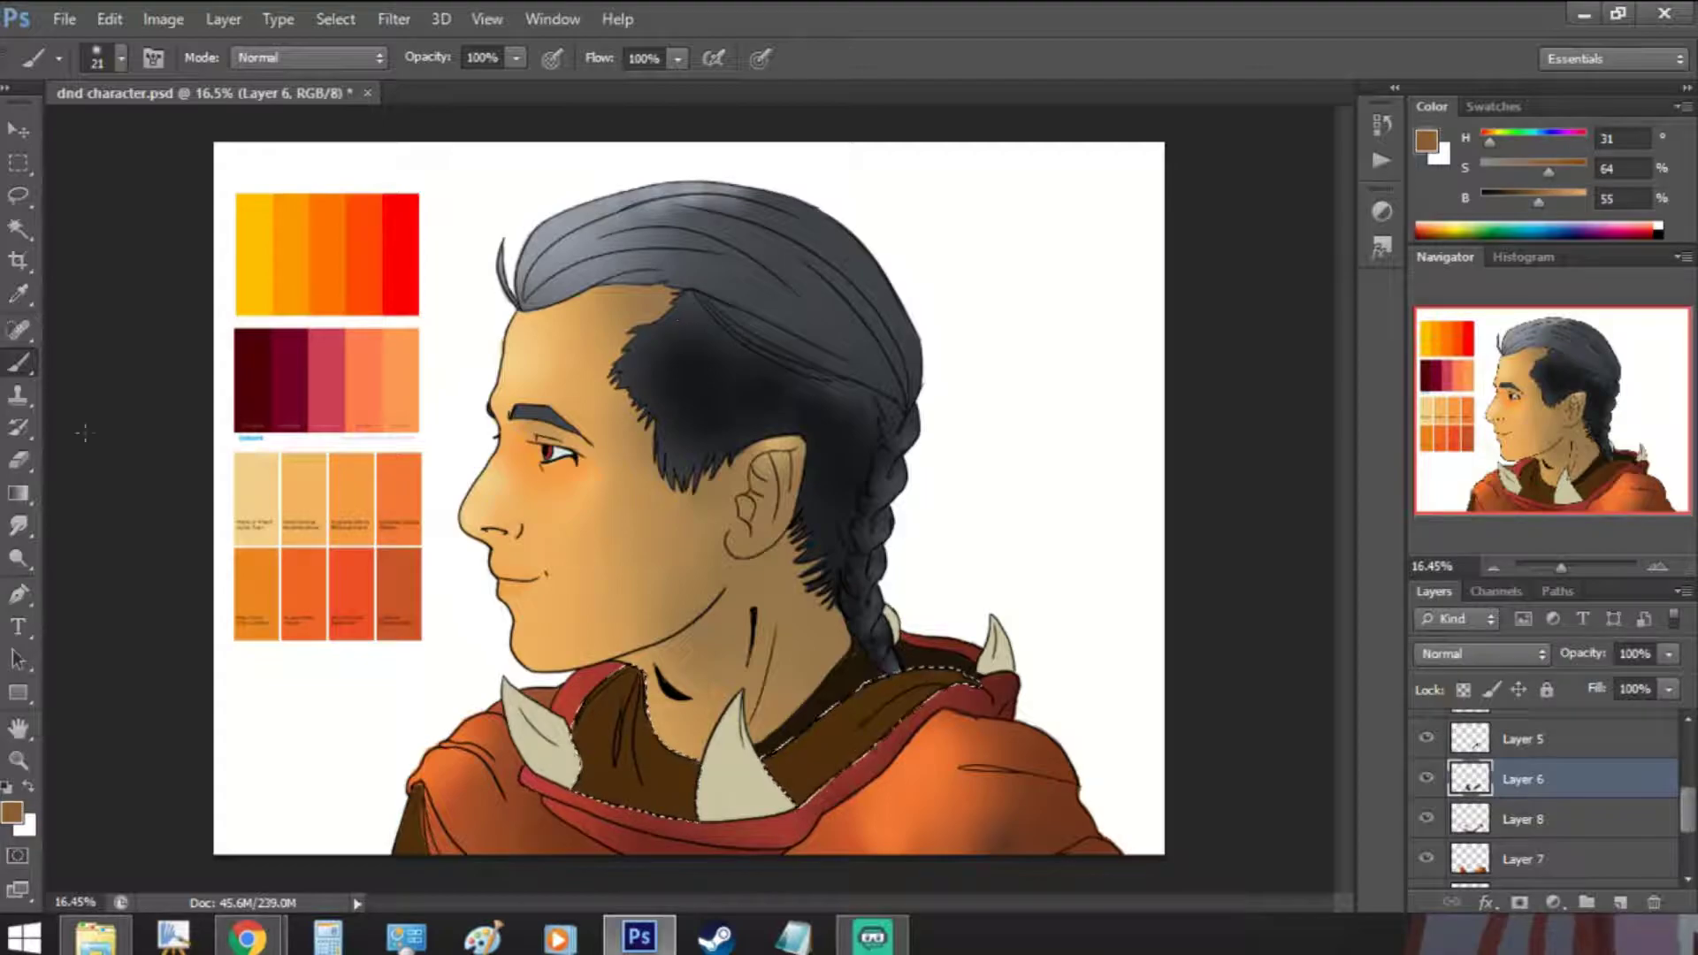
click(17, 492)
drag(594, 727, 663, 752)
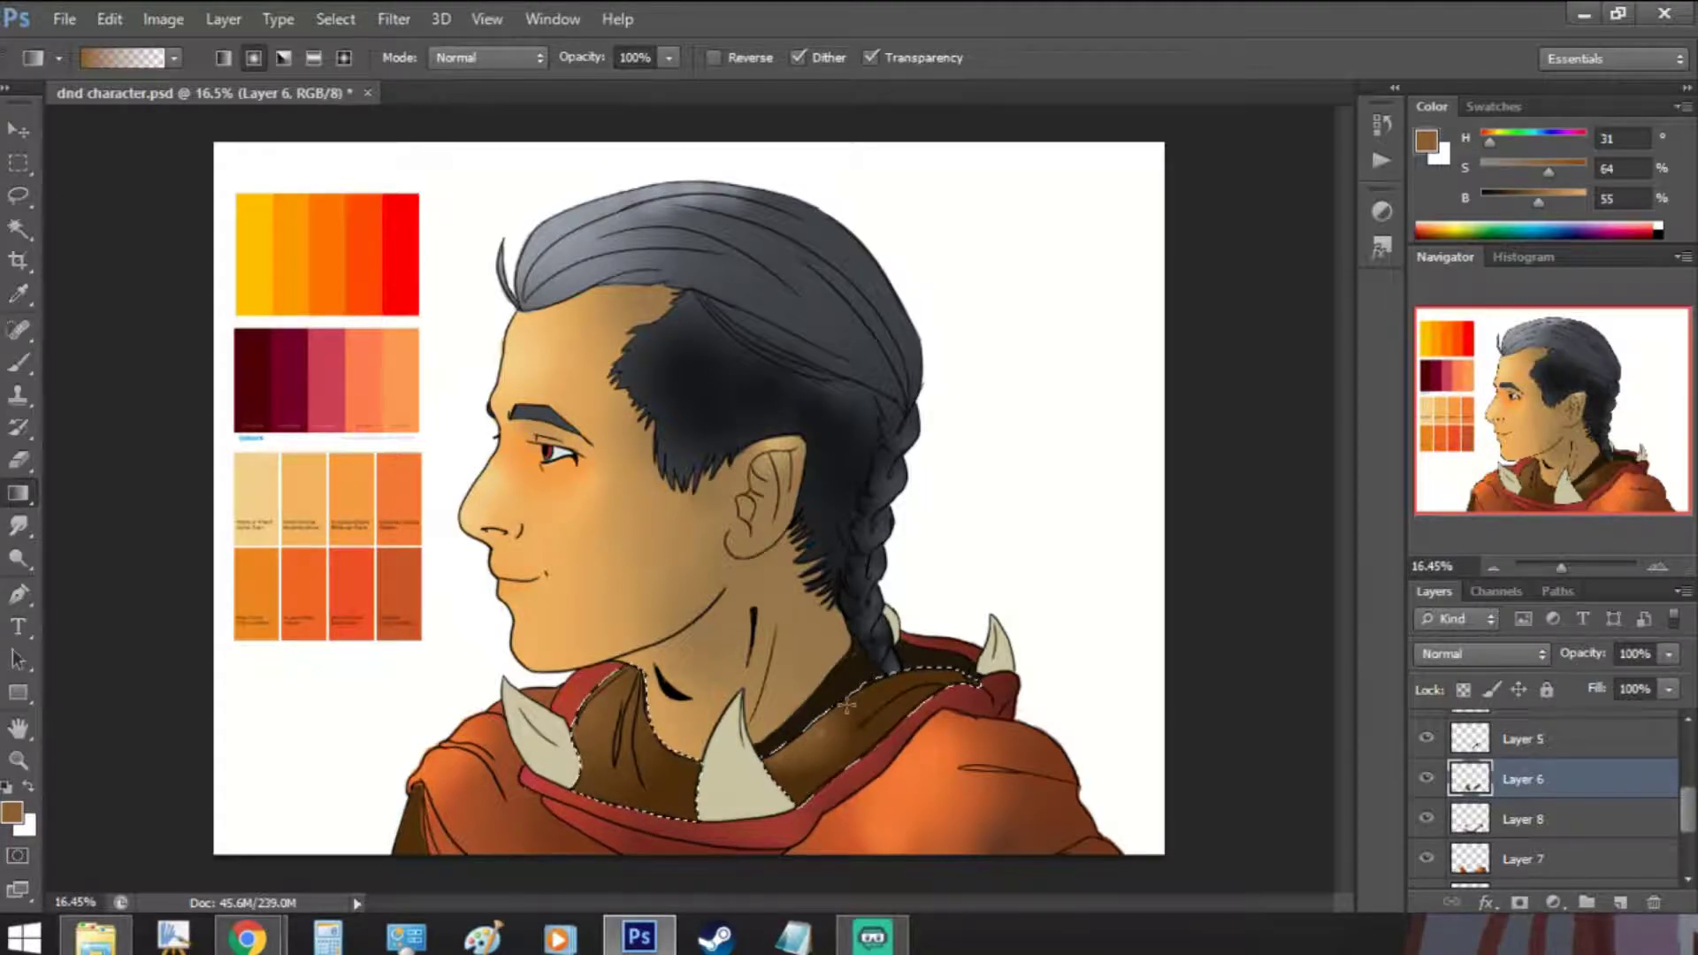
- Darken the brown to 30% and 15% brightness and shade the collar folds with radial gradients
click(1557, 199)
alt+click(661, 762)
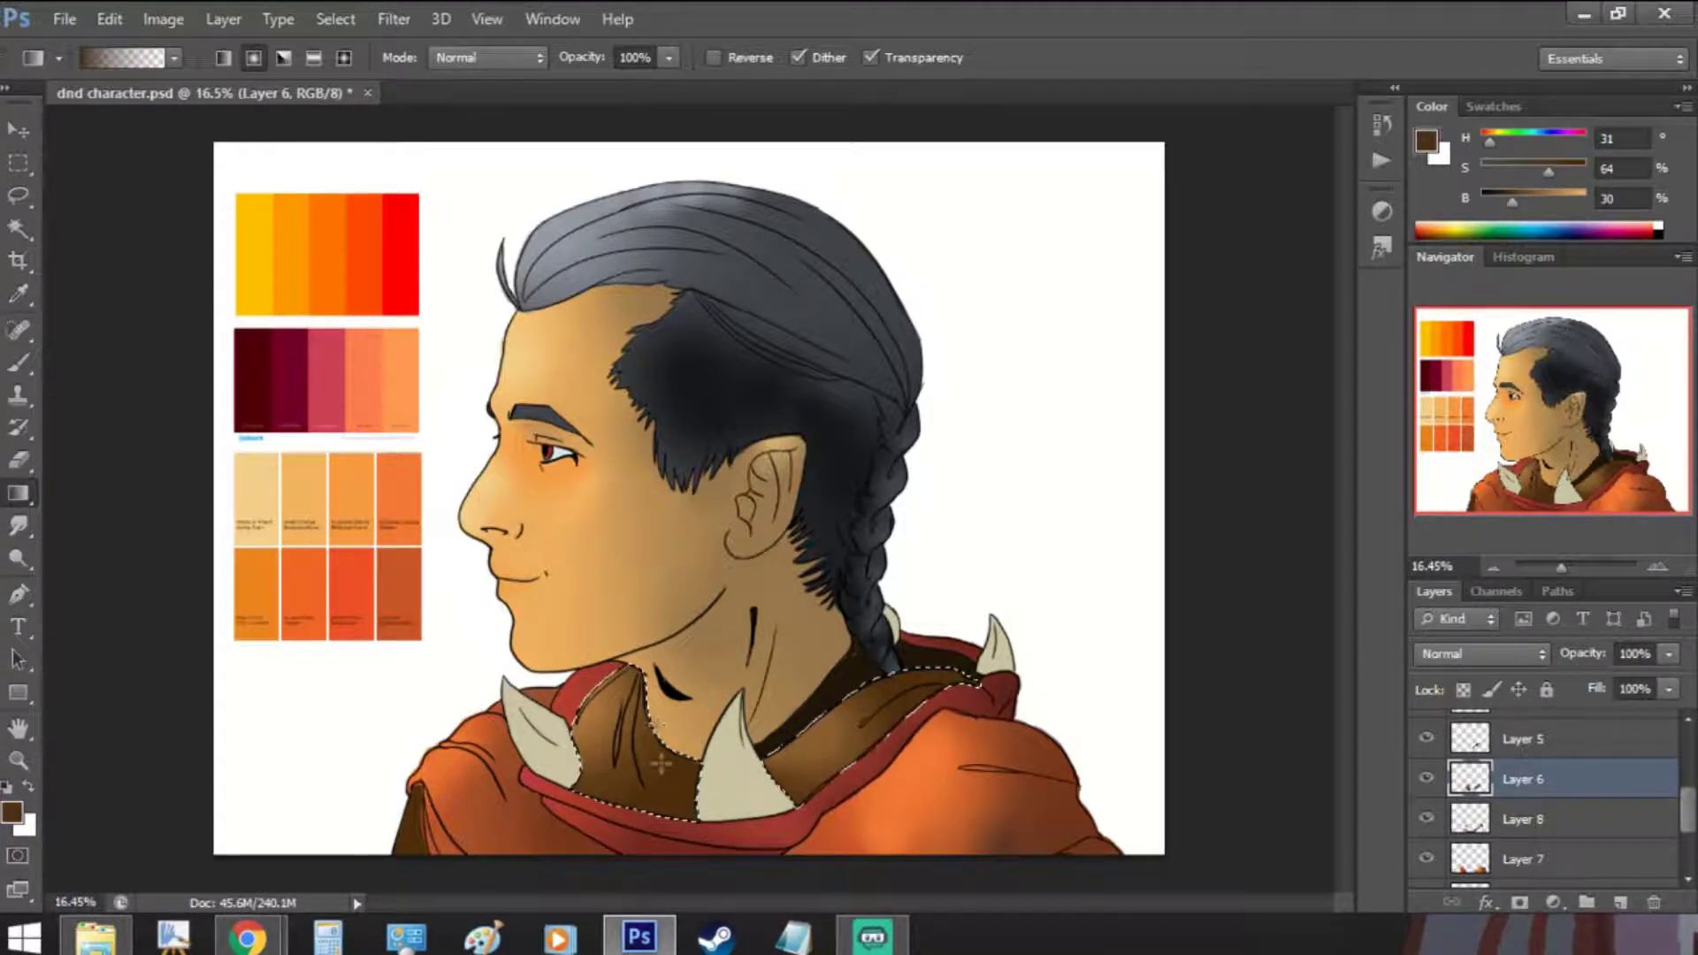
alt+click(901, 717)
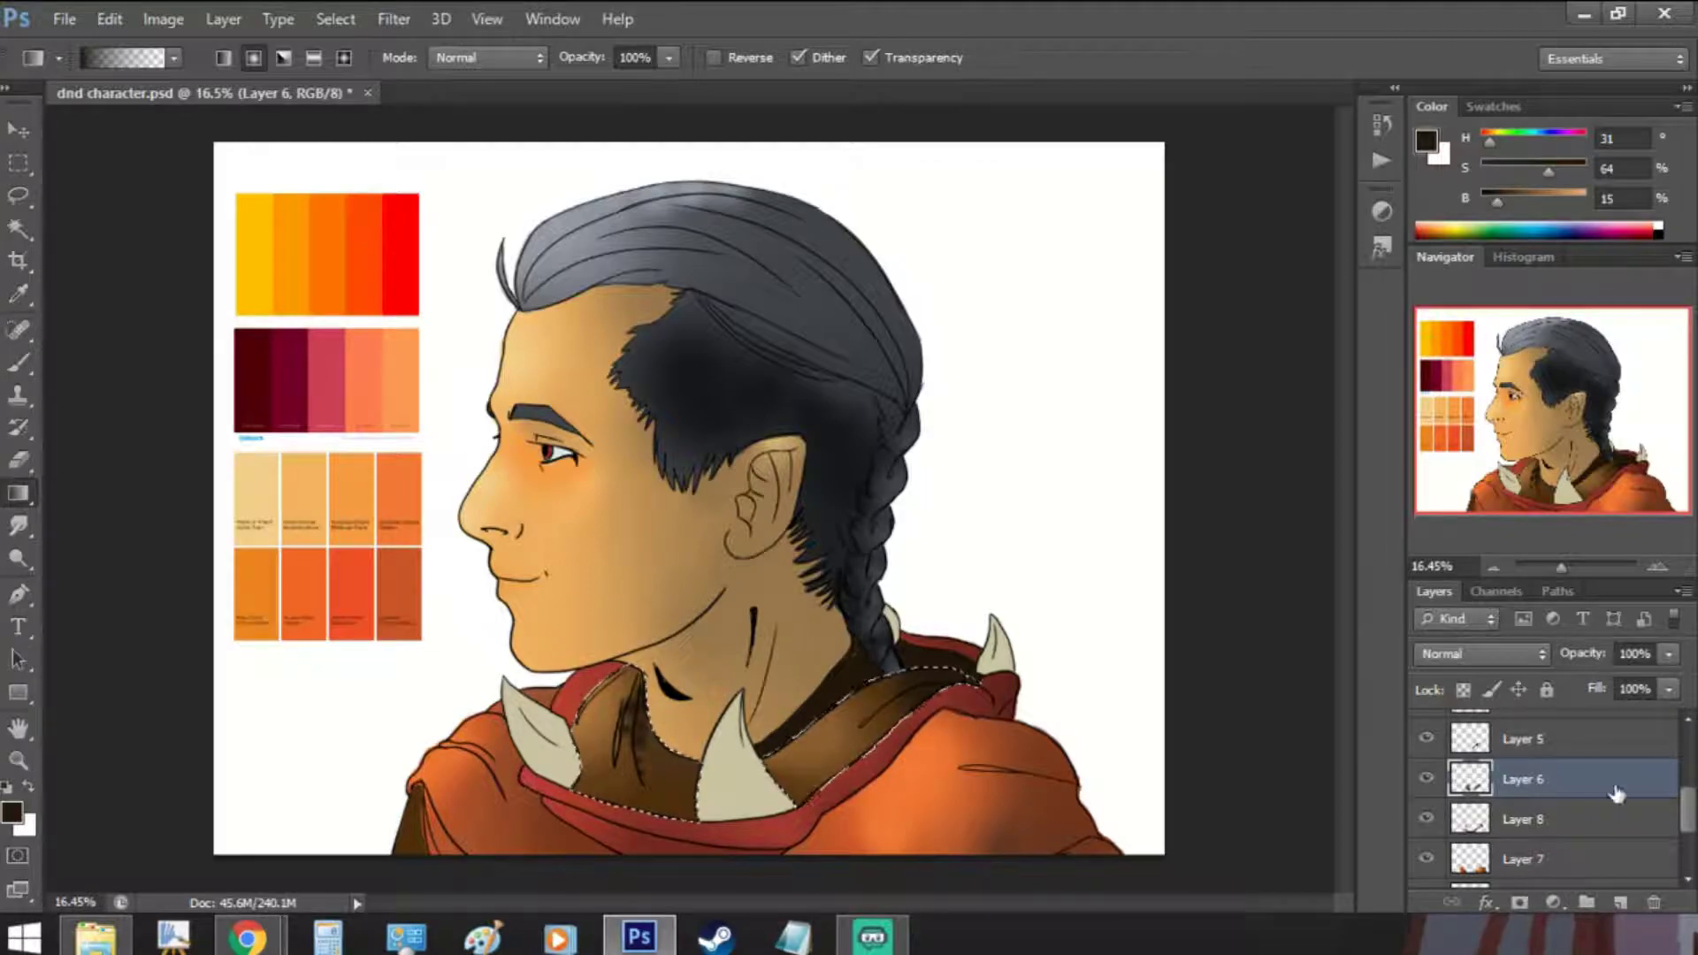
- Clear the collar selection and select all the horn spikes around the hood on Layer 9
scroll(1521, 796, up, 2)
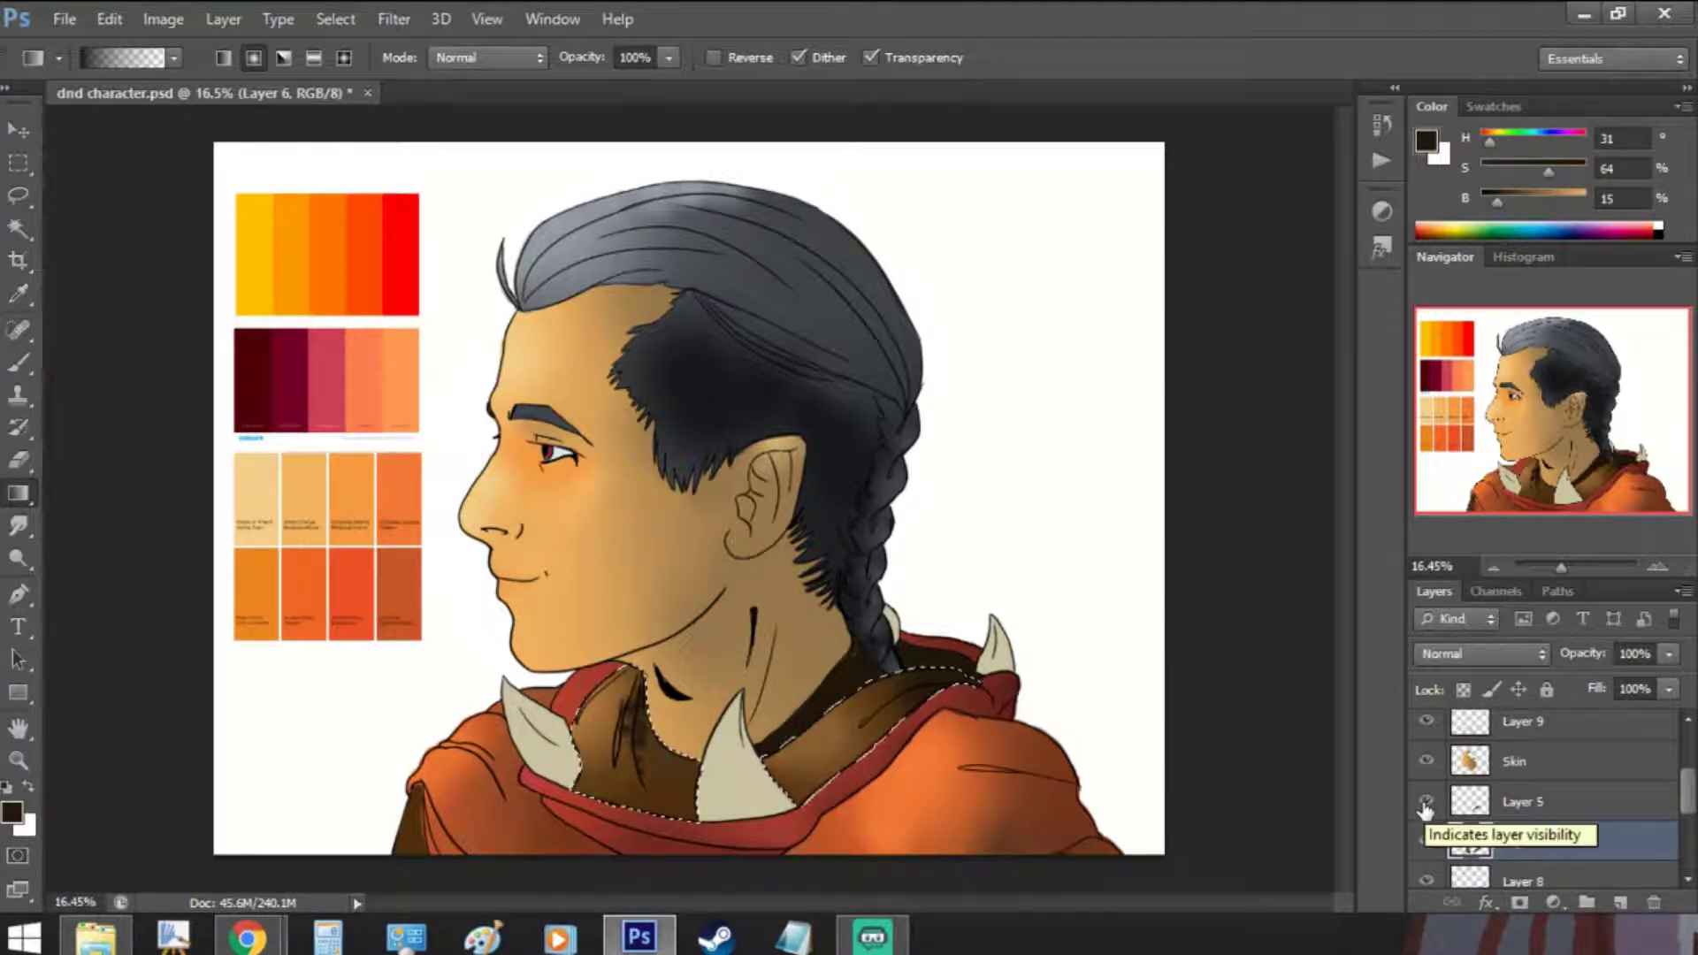
scroll(1503, 806, up, 2)
click(1518, 811)
key(ctrl+d)
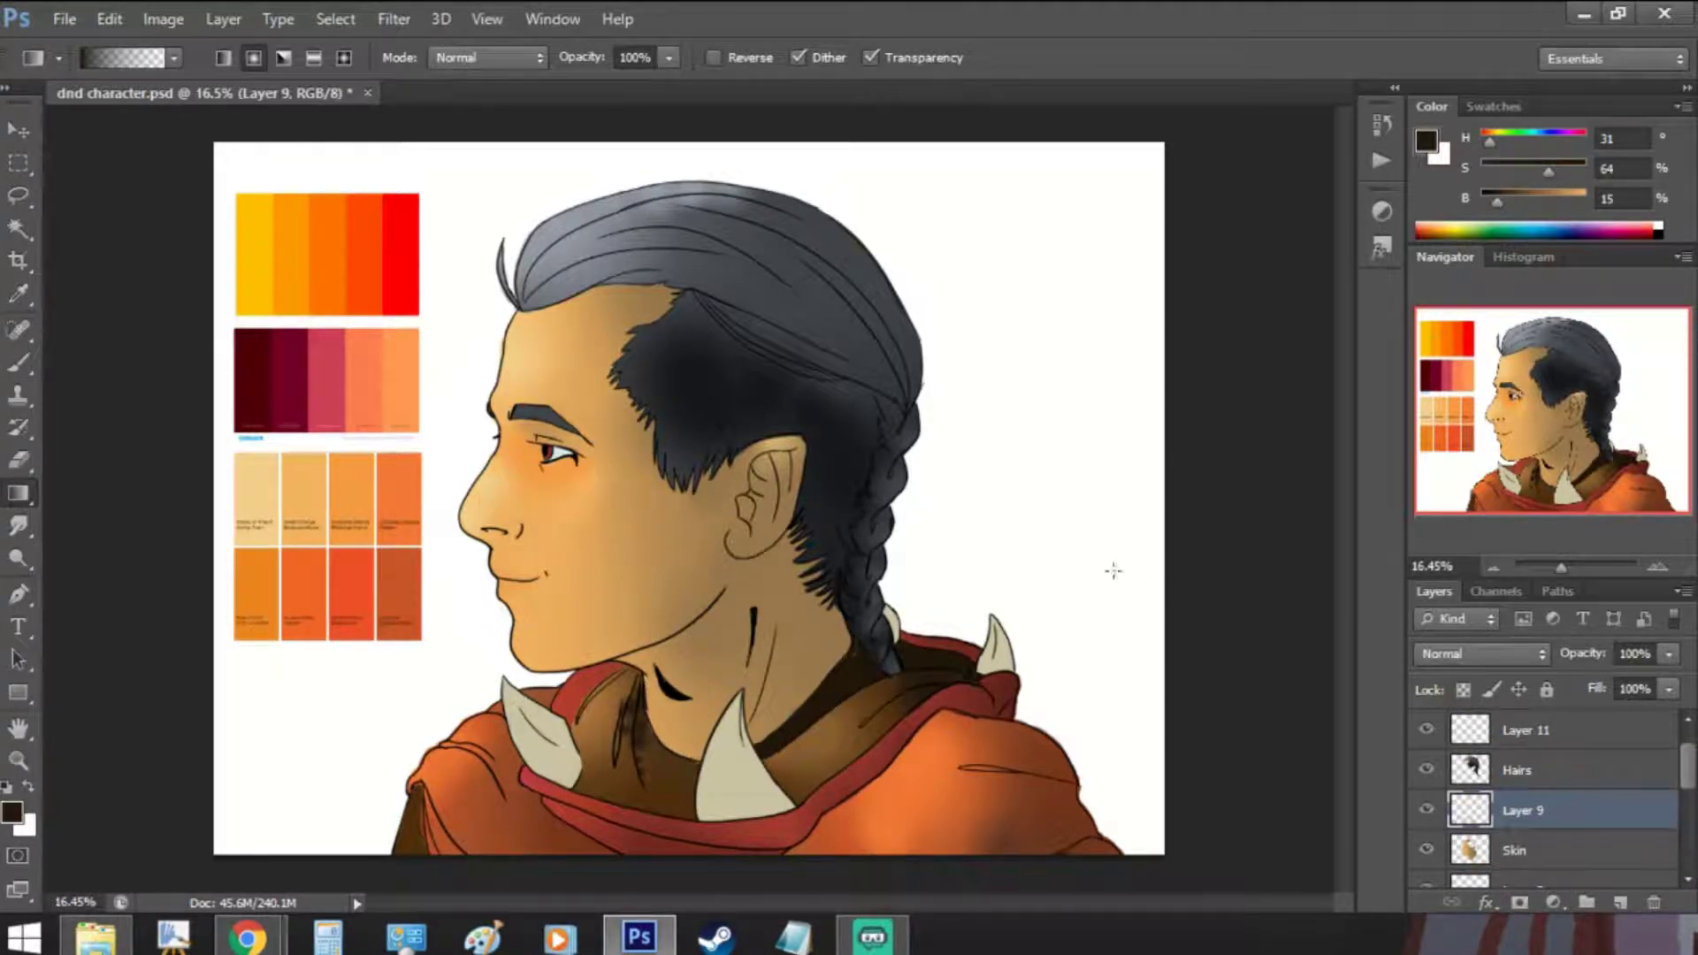
key(w)
click(920, 405)
right_click(1018, 481)
click(1109, 647)
alt+click(731, 789)
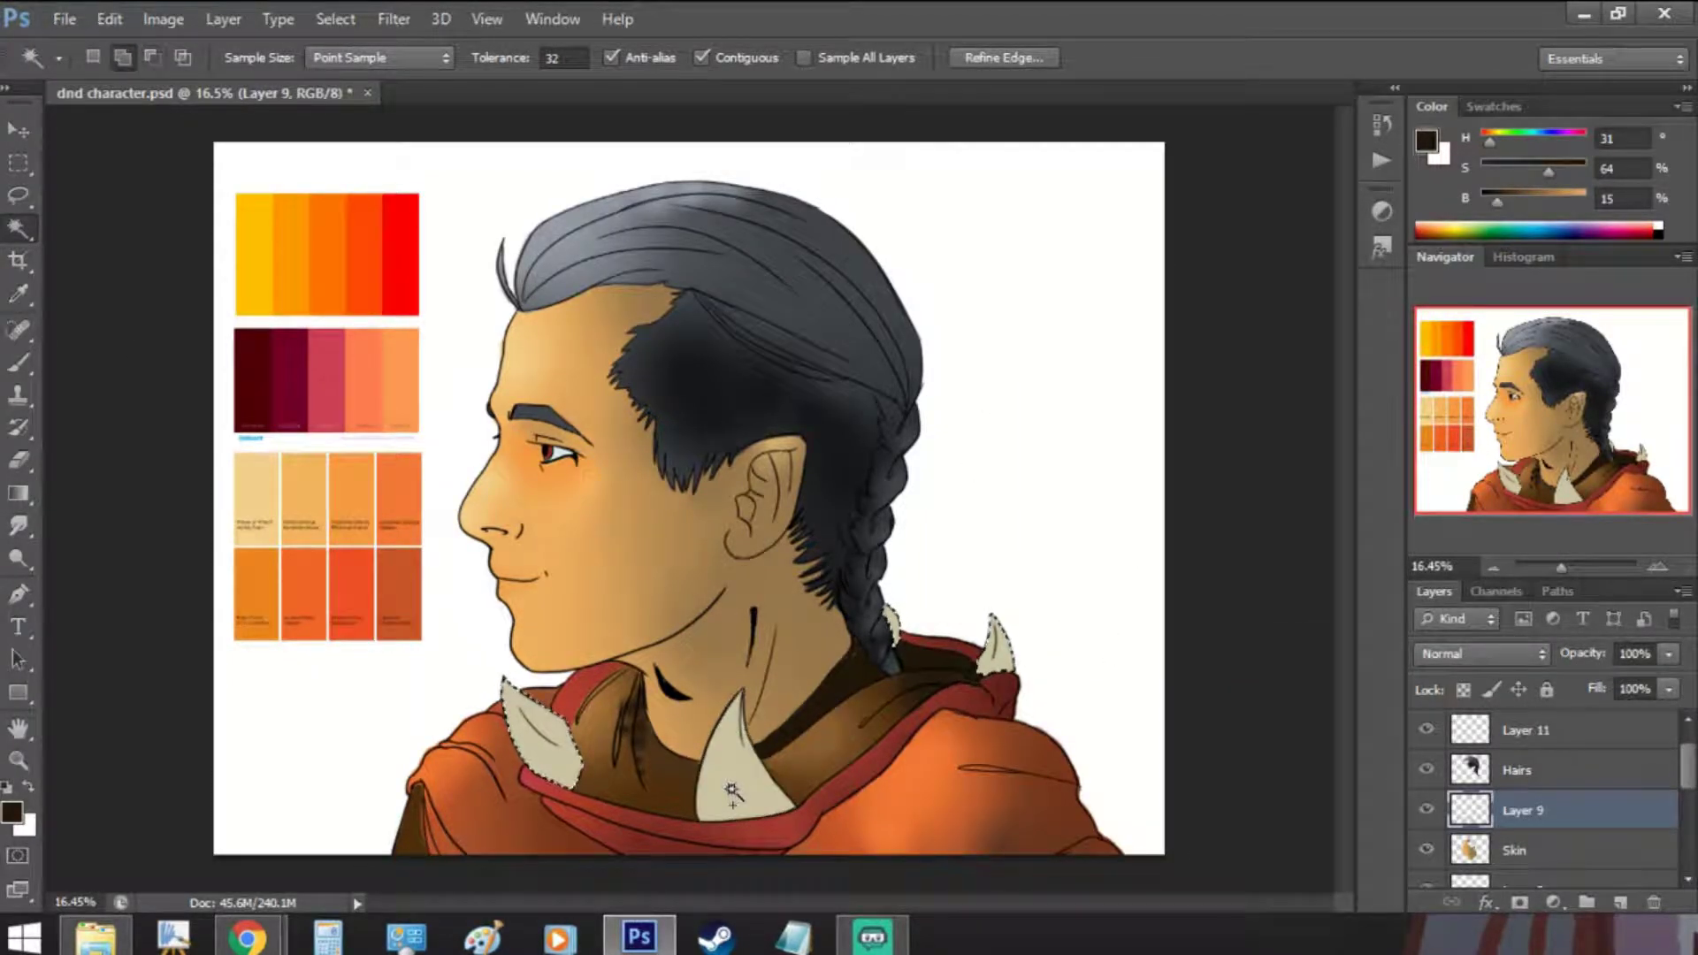
key(b)
click(19, 228)
shift+click(731, 789)
- Shade the spikes with radial gradients in a grey-beige at 65% brightness and the pale cream palette swatch
click(20, 492)
alt+click(548, 743)
alt+click(247, 502)
alt+click(549, 742)
click(1549, 200)
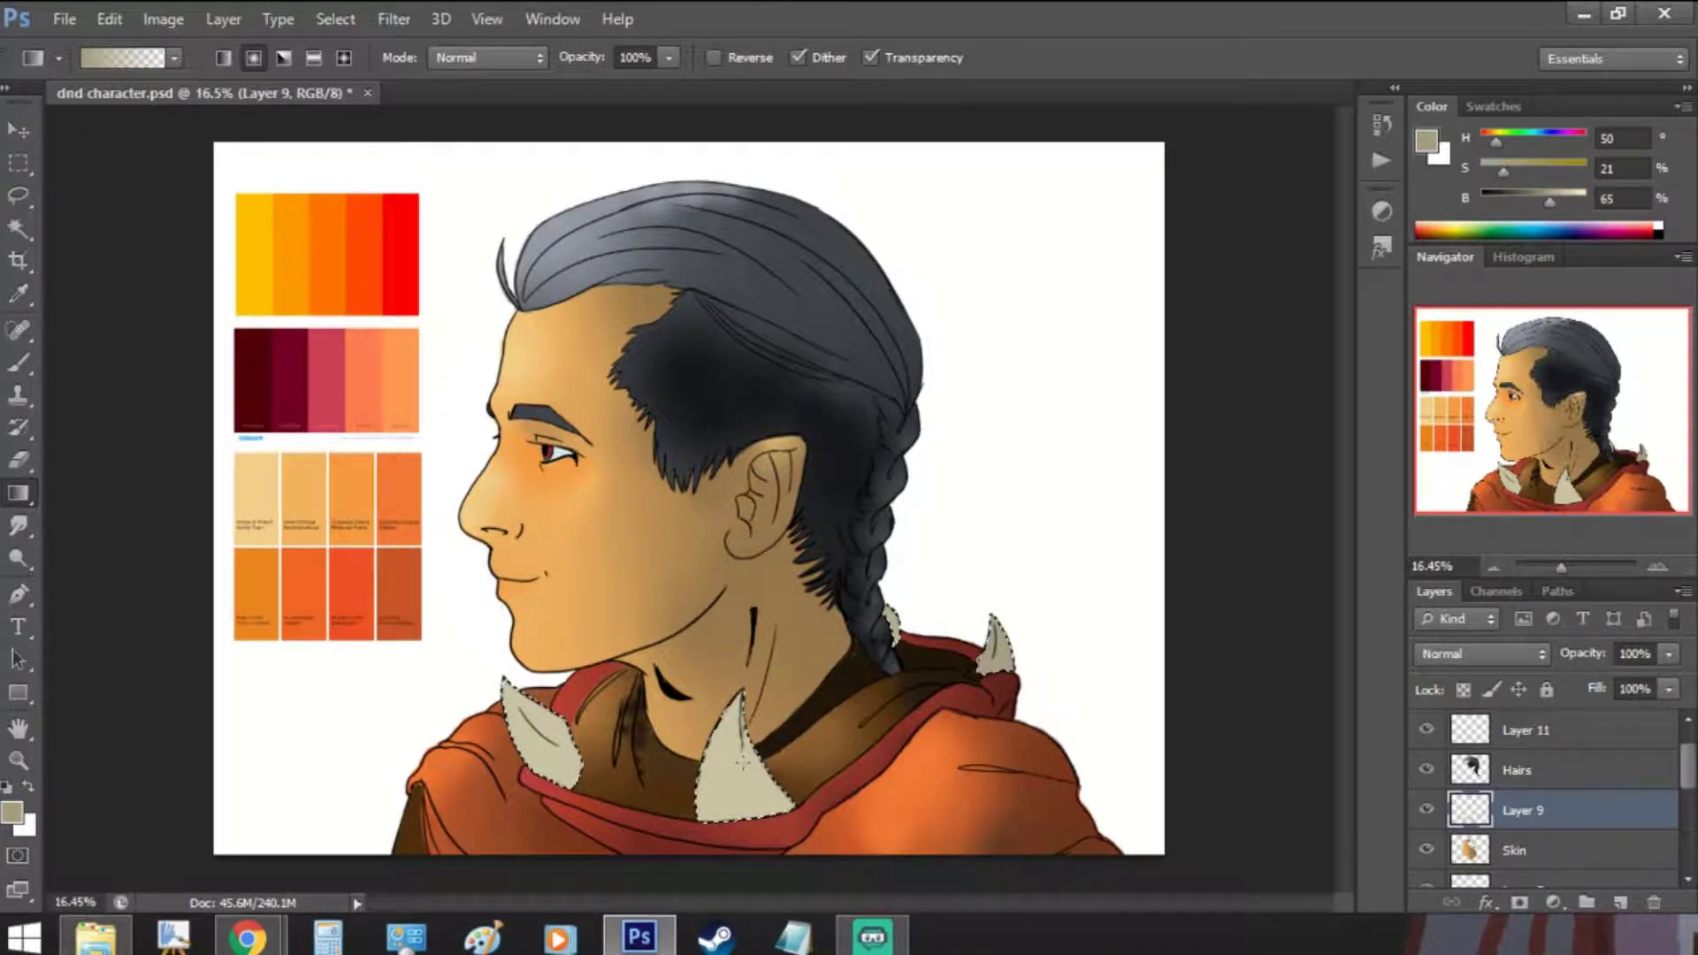
drag(1532, 225, 252, 485)
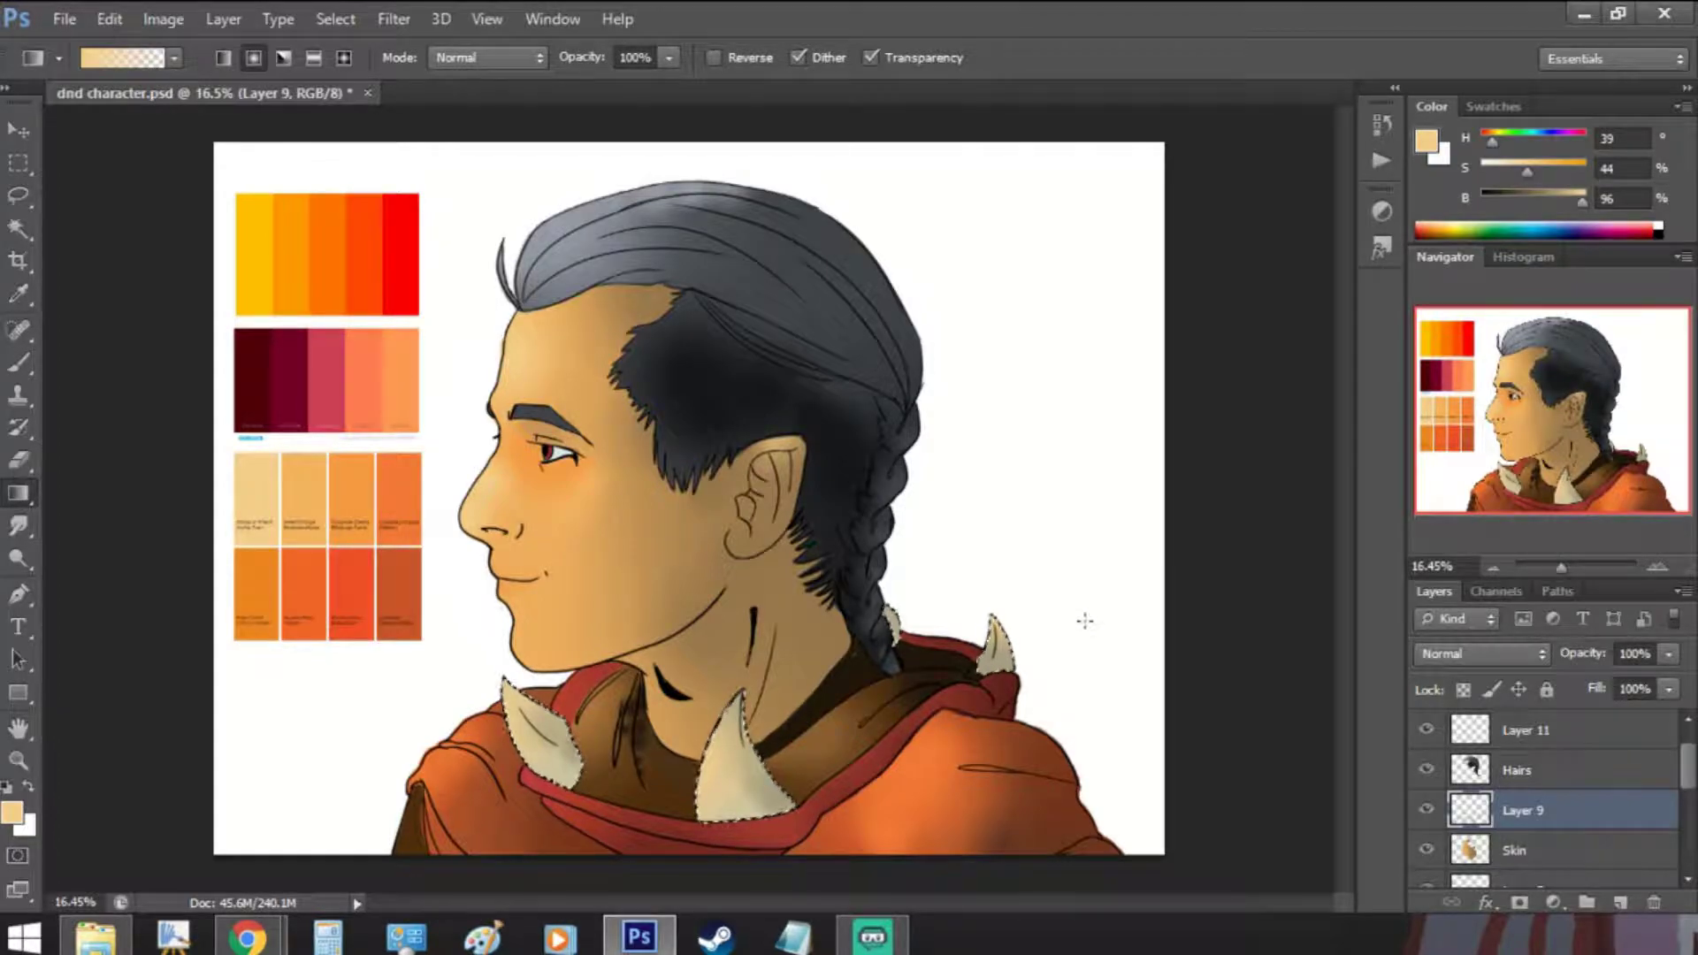
- Save the document
click(64, 18)
click(89, 292)
scroll(672, 411, down, 2)
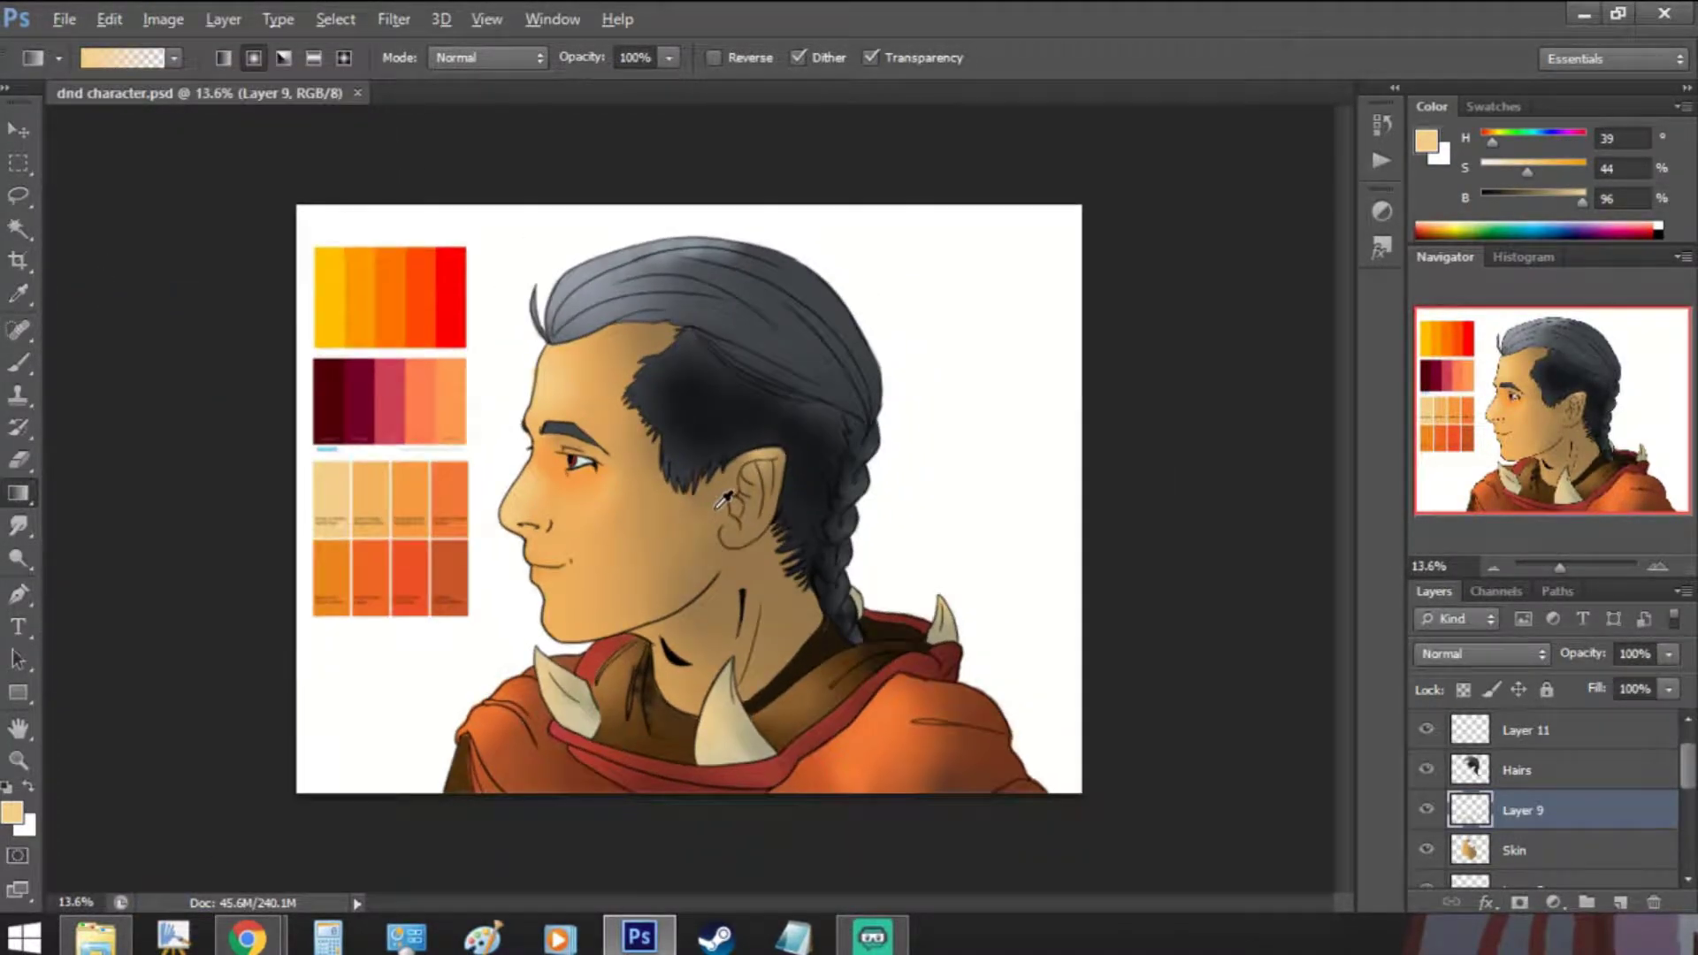
- Make the Skin layer active and set up the Brush at 40% opacity and 32 px size
scroll(910, 526, up, 1)
scroll(1588, 804, down, 3)
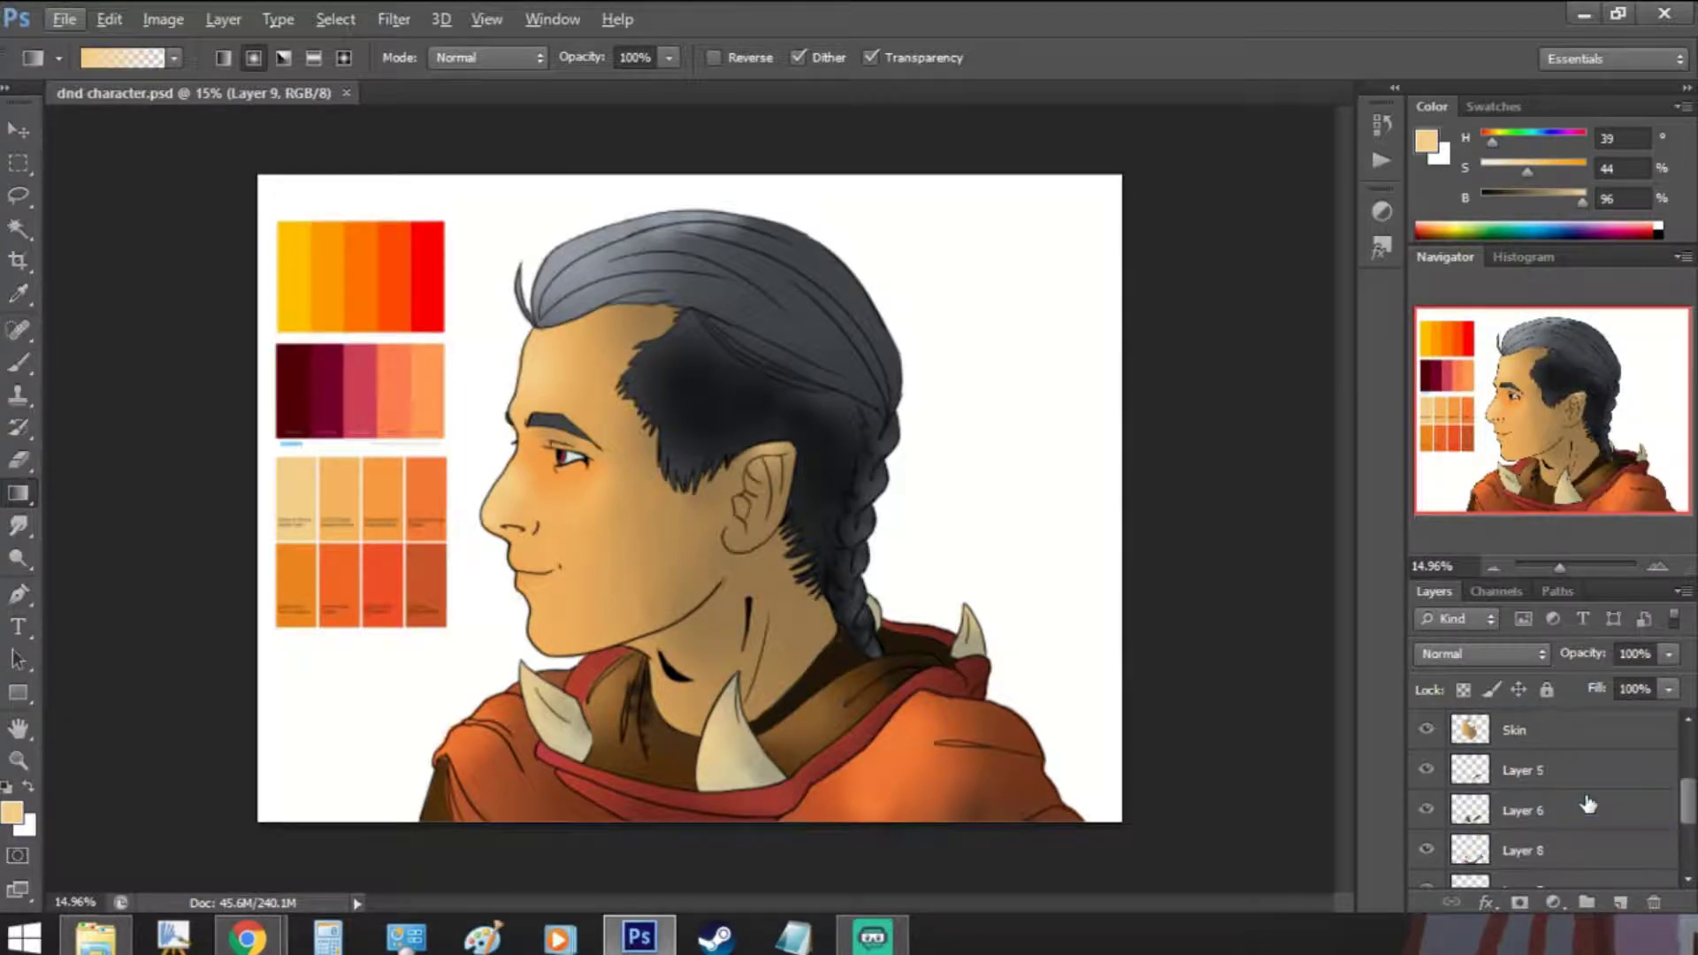
scroll(1588, 804, up, 3)
click(1501, 826)
scroll(822, 543, up, 3)
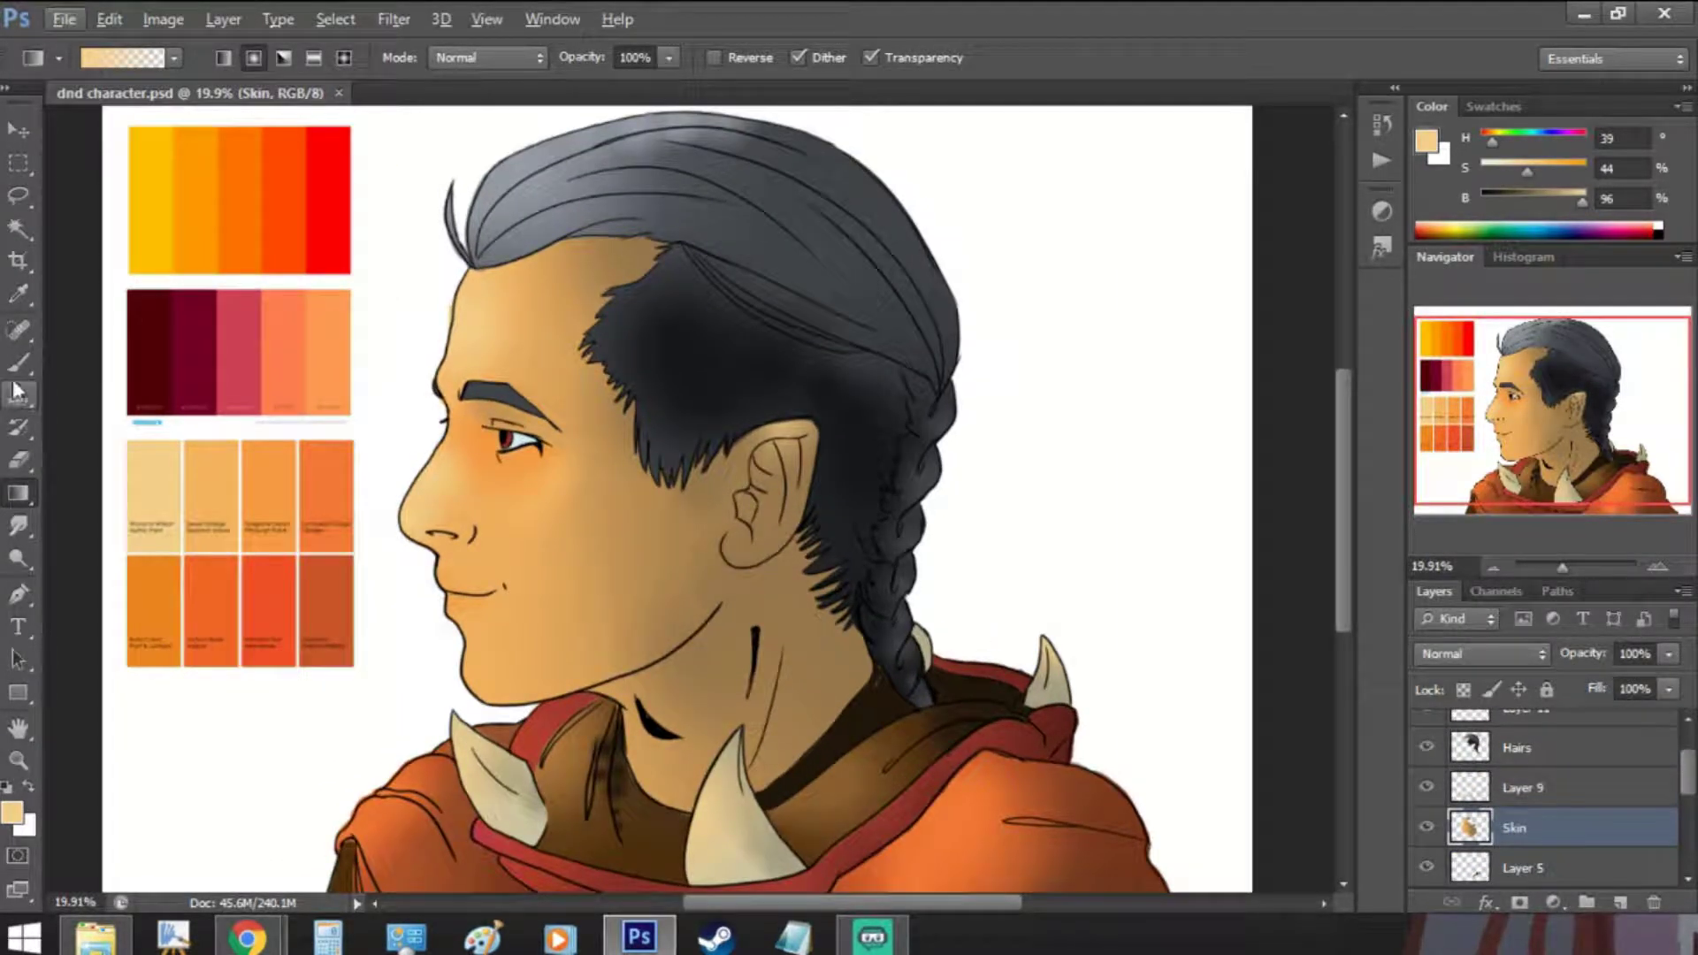
click(18, 362)
click(516, 58)
drag(517, 84, 440, 85)
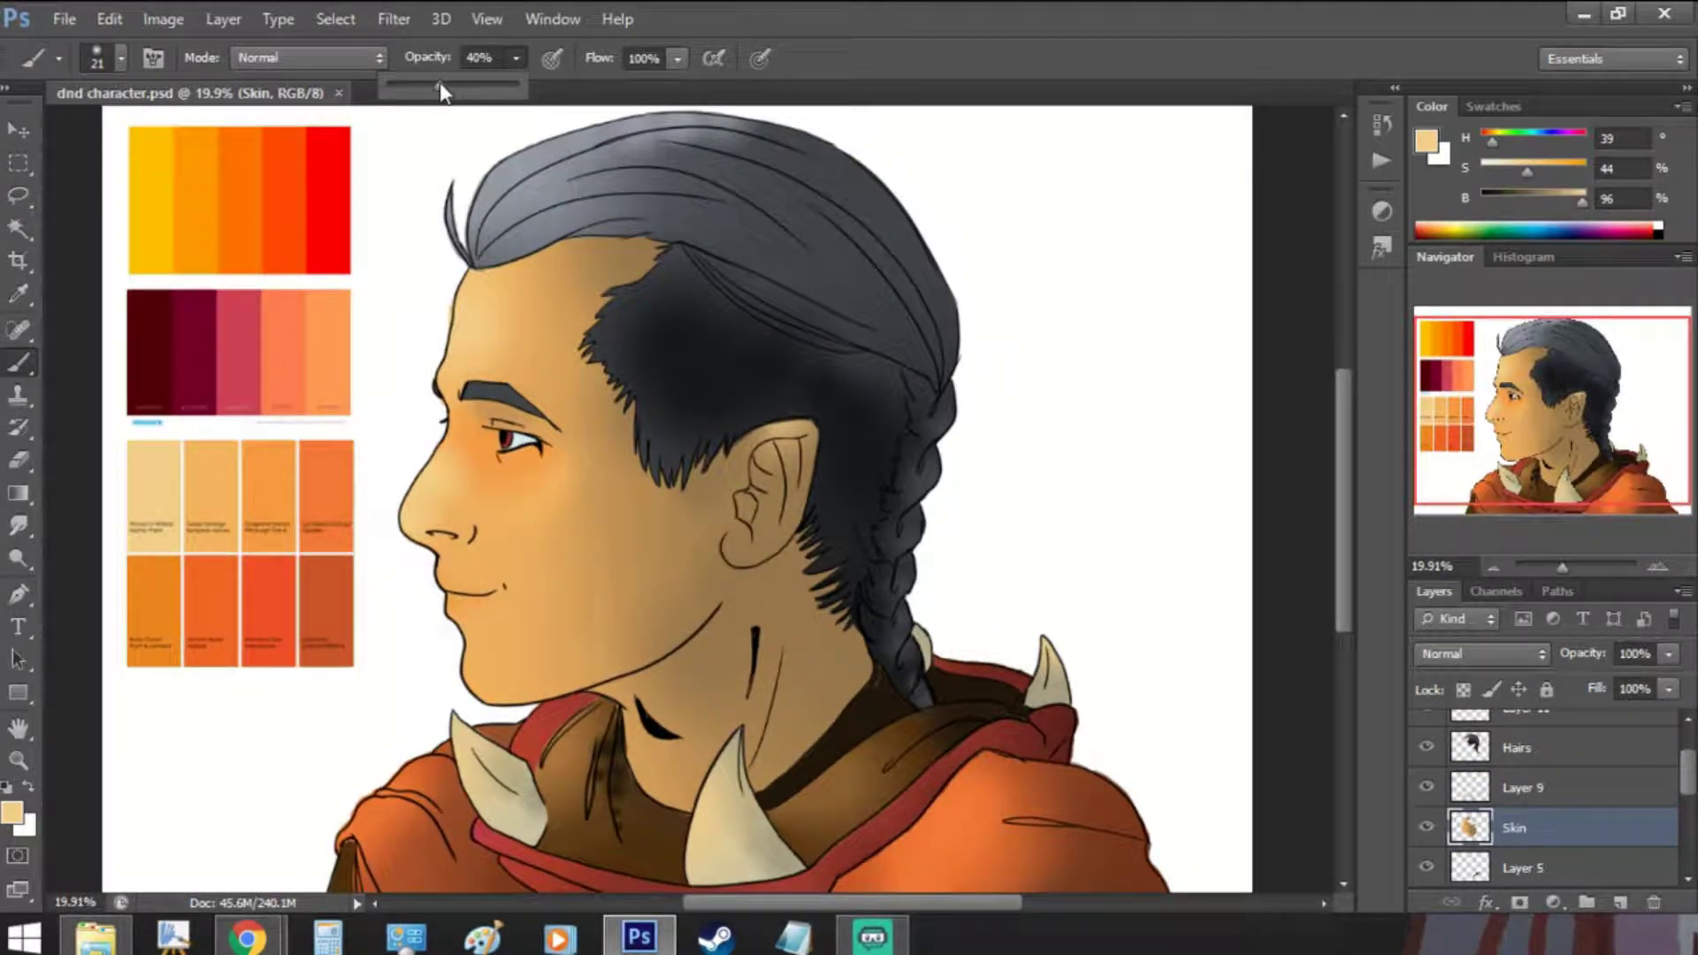
click(117, 57)
click(69, 138)
key(Return)
- Sample the skin tone, darken it to 55% brightness and paint a shadow under the nose
alt+click(694, 489)
drag(1543, 202, 1538, 201)
scroll(136, 633, up, 5)
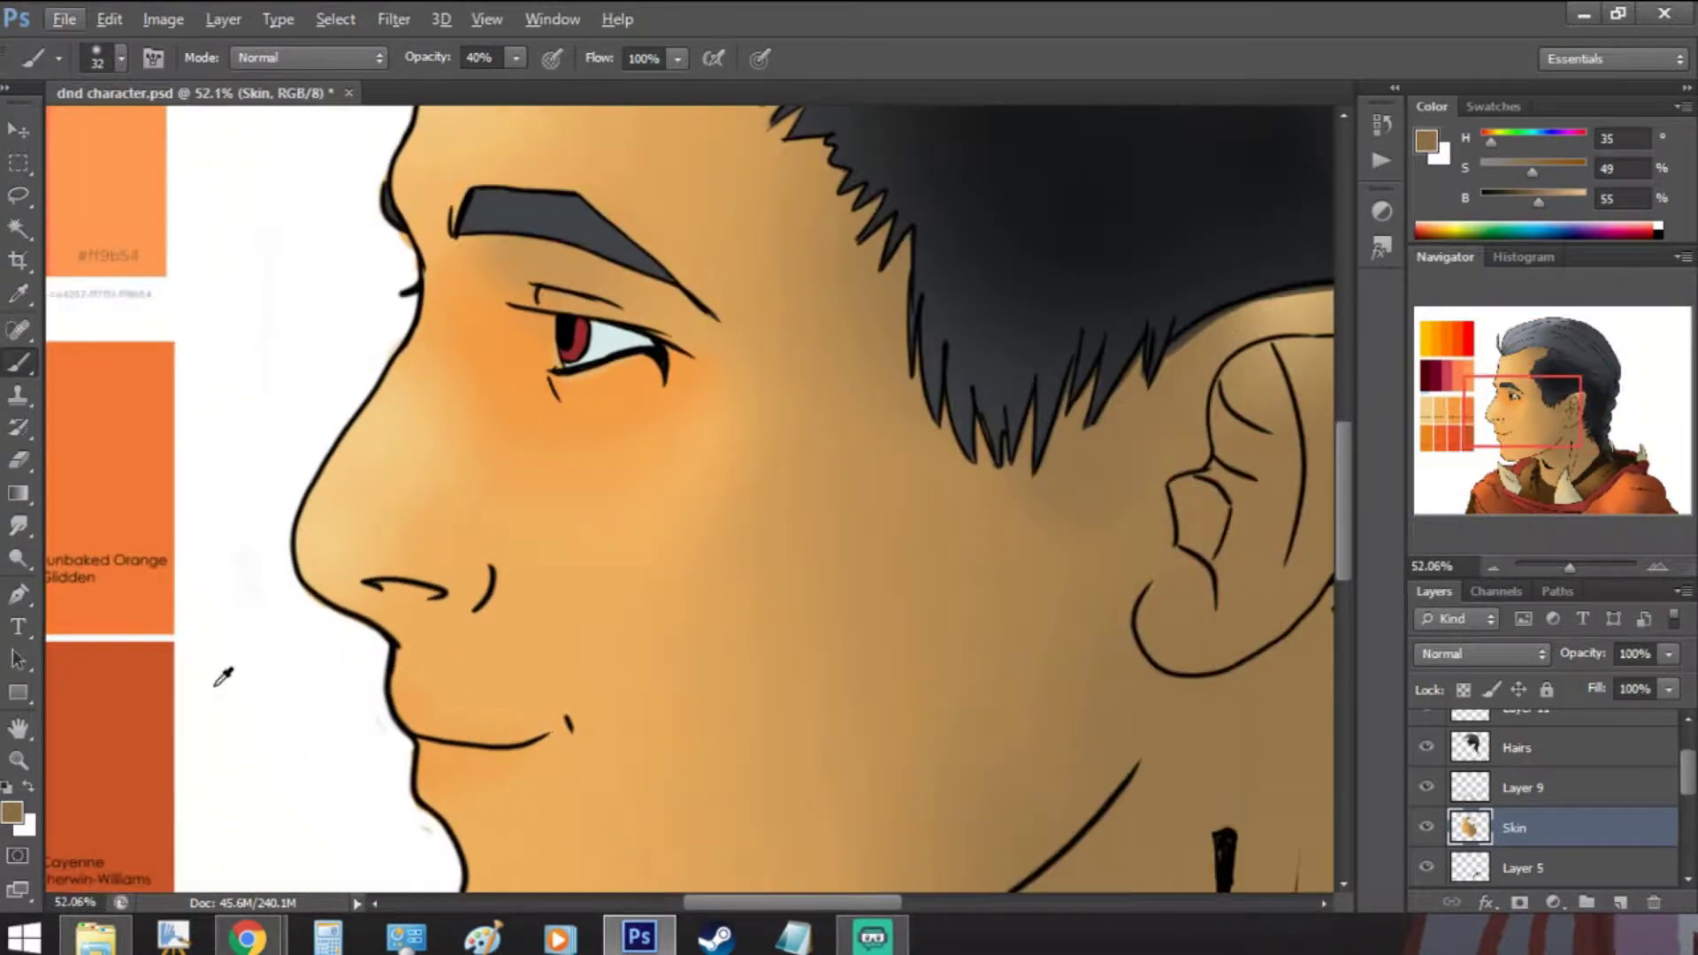
drag(380, 589, 432, 625)
drag(350, 588, 296, 571)
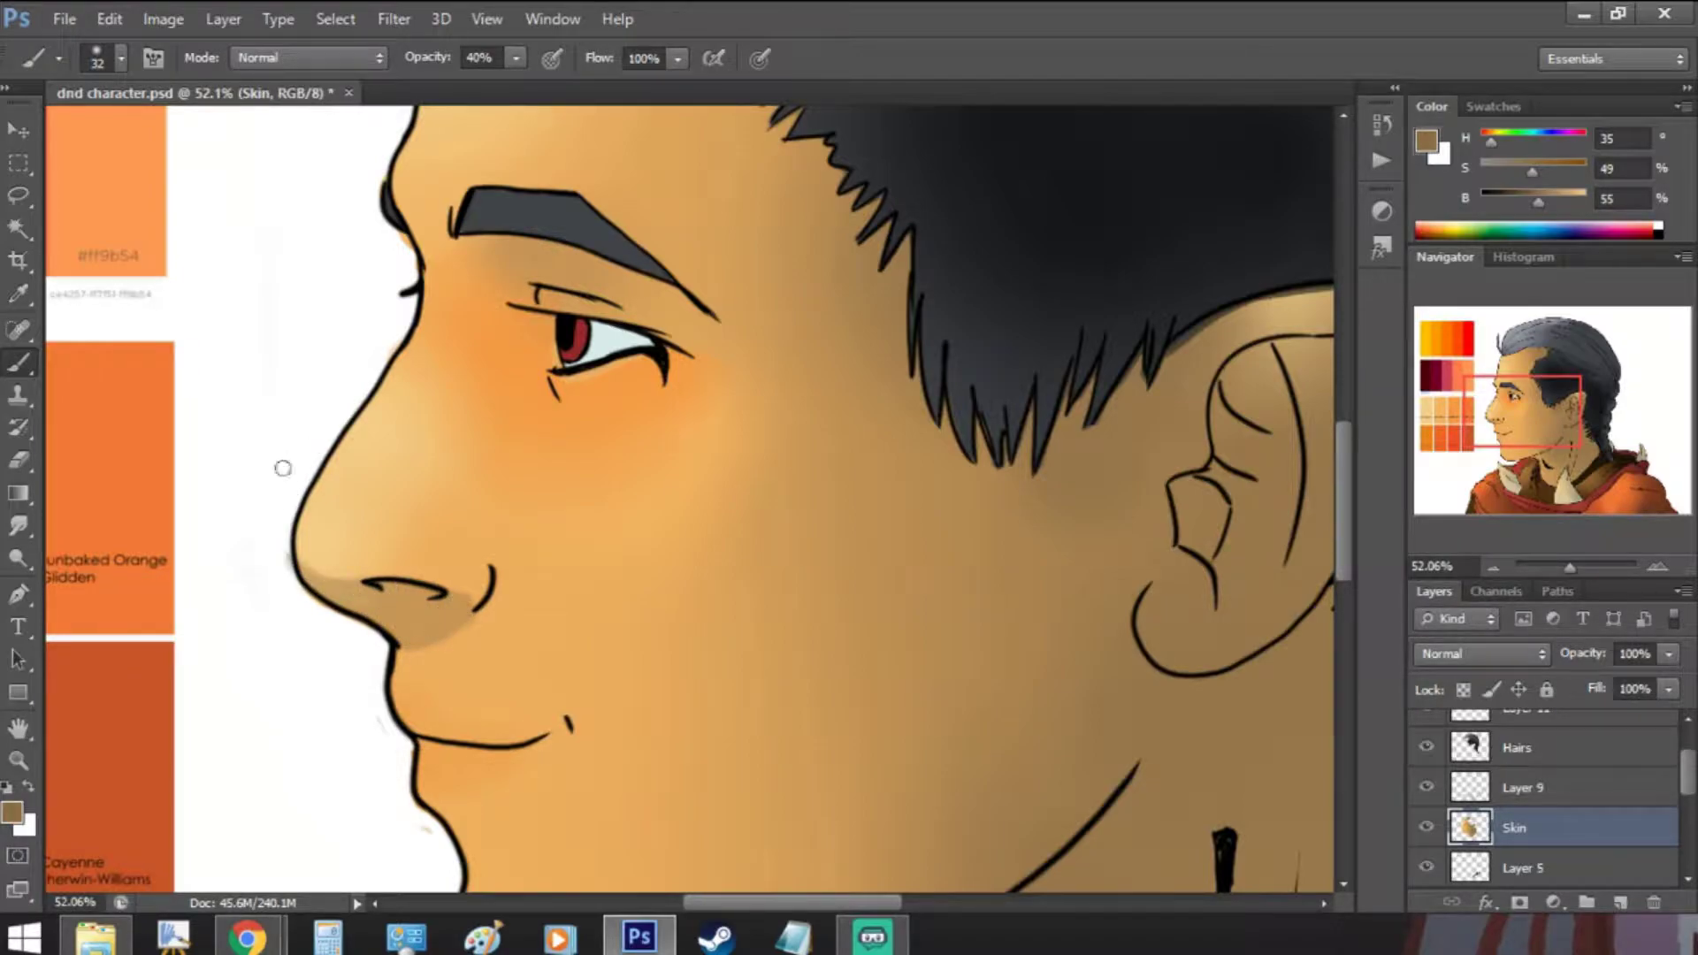
- Select the skin area by inverting a Magic Wand selection and brush a brown shadow onto the face
key(e)
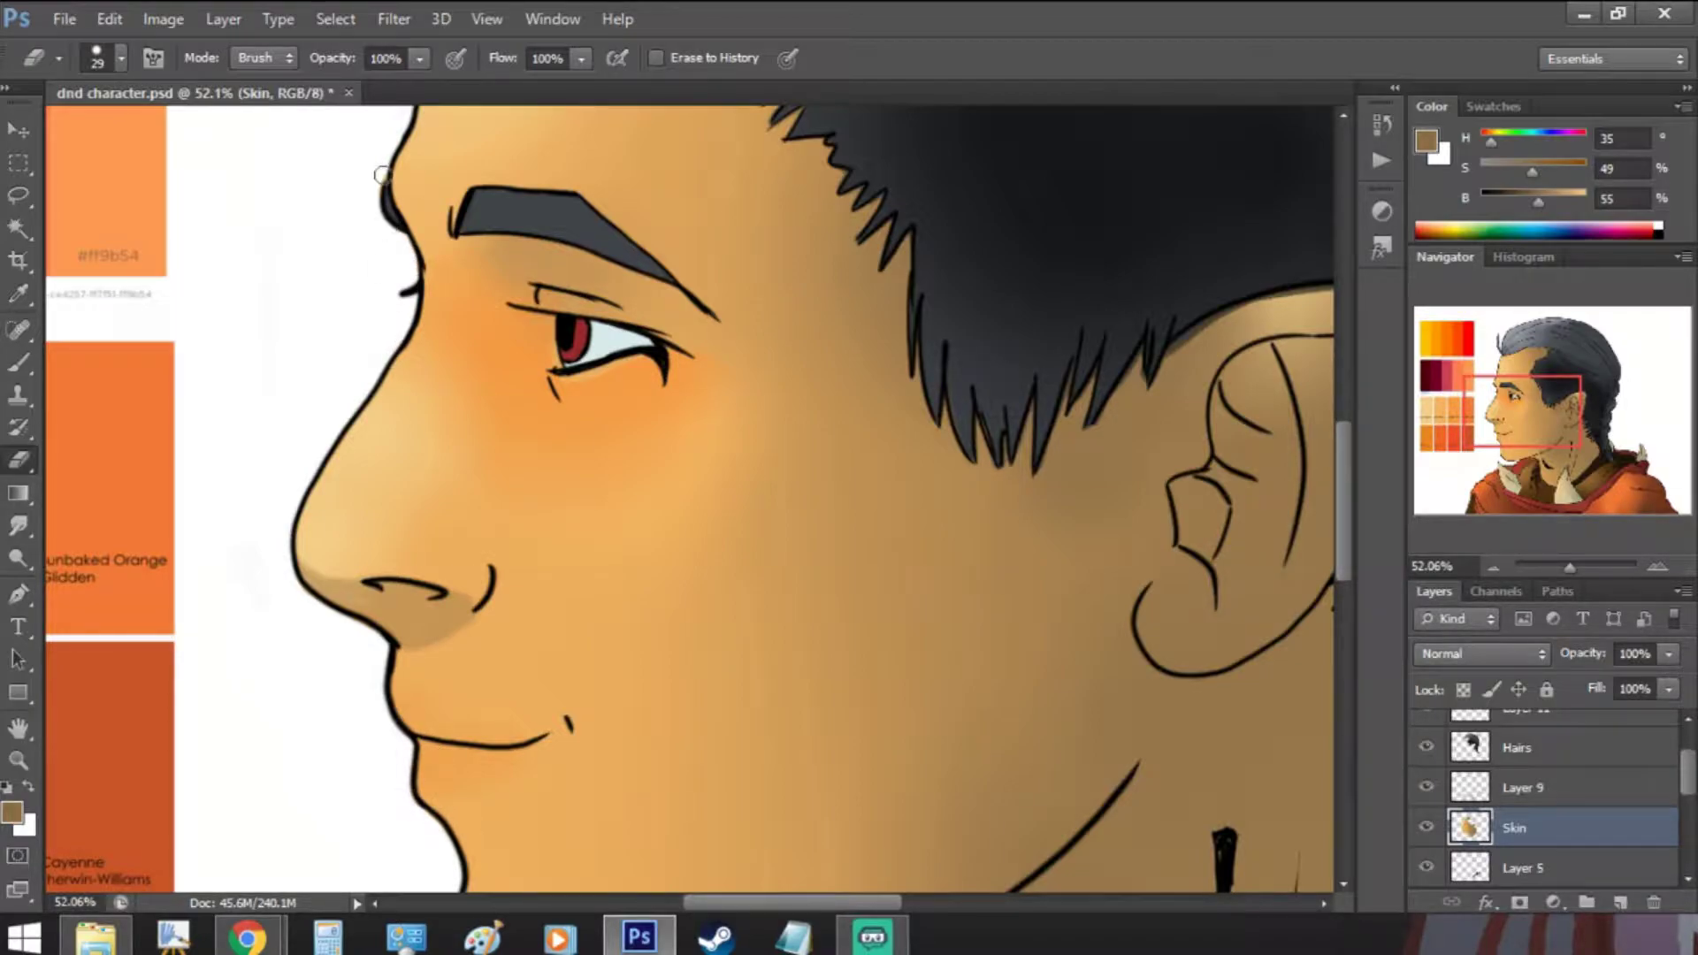
scroll(500, 440, down, 5)
key(w)
click(439, 271)
right_click(439, 272)
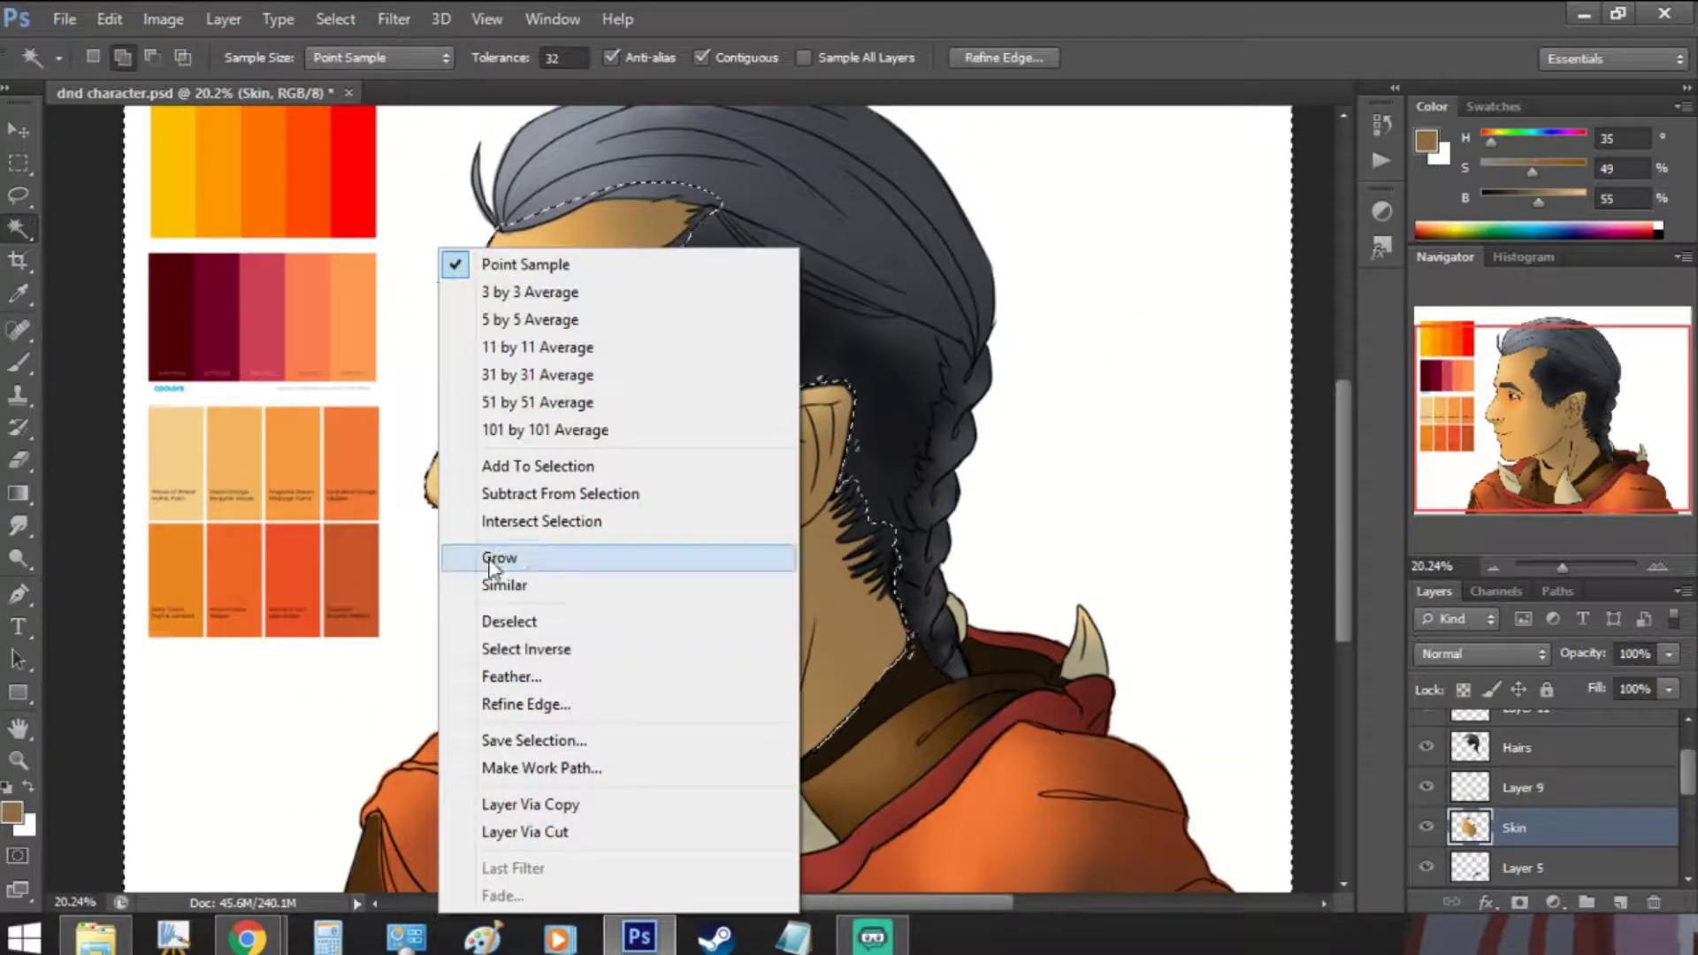
click(508, 640)
scroll(474, 559, up, 3)
key(b)
drag(548, 606, 509, 672)
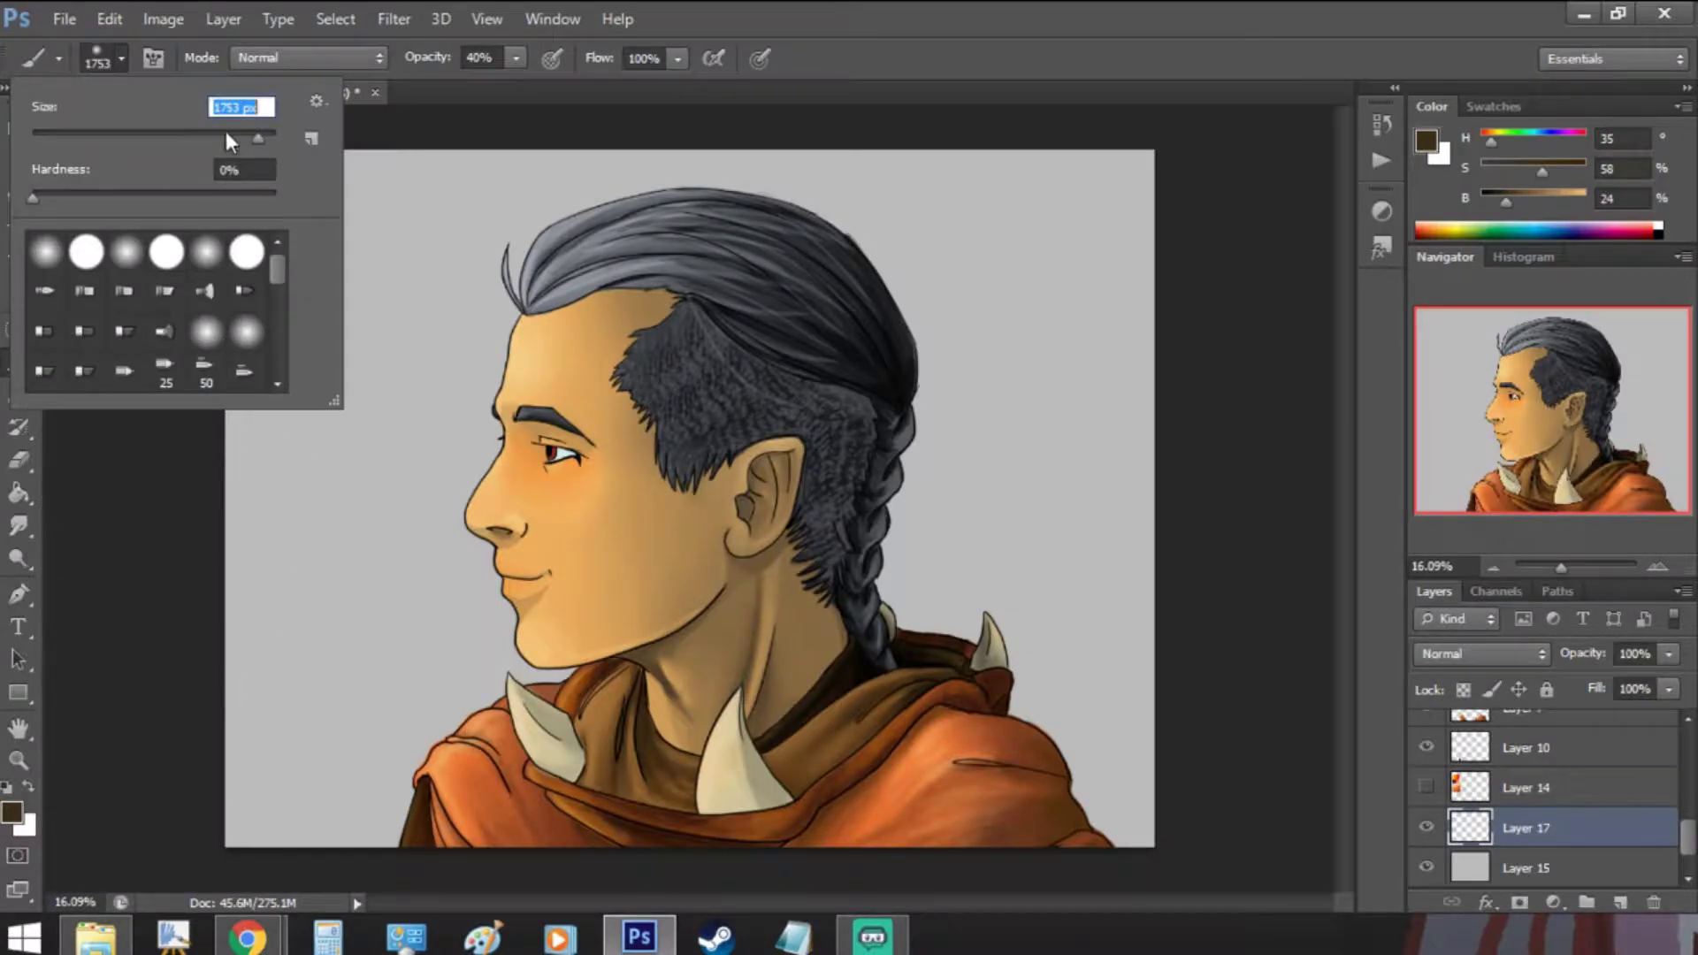
- Paint dark green foliage across the upper background on Layer 17 with a 370 px brush at 100% opacity
key(Return)
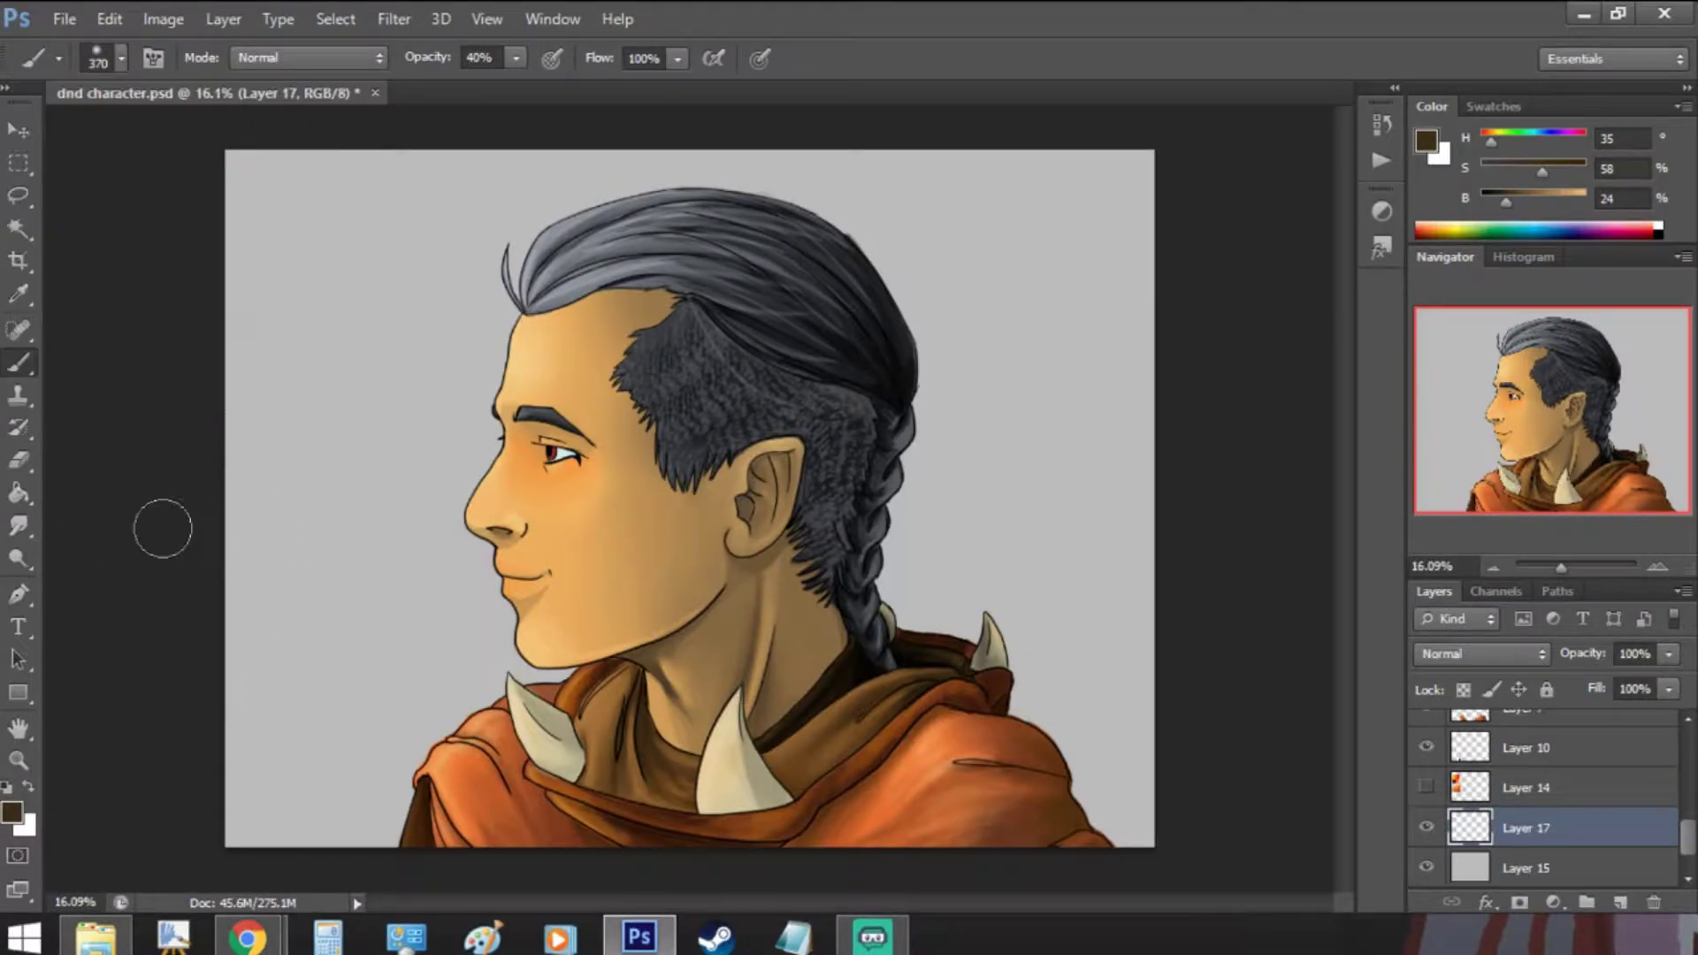
click(1509, 140)
click(1496, 200)
mouse_move(252, 168)
mouse_down()
mouse_move(220, 269)
mouse_move(334, 159)
mouse_move(352, 368)
mouse_move(505, 188)
mouse_move(460, 372)
mouse_move(310, 390)
mouse_move(258, 439)
mouse_move(422, 460)
mouse_move(468, 415)
mouse_up()
key(0)
mouse_move(752, 181)
mouse_down()
mouse_move(898, 171)
mouse_move(1092, 319)
mouse_up()
mouse_move(1066, 415)
mouse_down()
mouse_move(930, 477)
mouse_move(1106, 417)
mouse_move(1074, 237)
mouse_move(1136, 172)
mouse_up()
- Lighten the green to 45% brightness and paint bushes along the lower background on both sides of the figure
click(1528, 201)
mouse_move(1006, 718)
mouse_down()
mouse_move(1087, 635)
mouse_move(972, 619)
mouse_move(1088, 778)
mouse_move(1150, 831)
mouse_up()
mouse_move(257, 769)
mouse_down()
mouse_move(332, 821)
mouse_move(524, 670)
mouse_up()
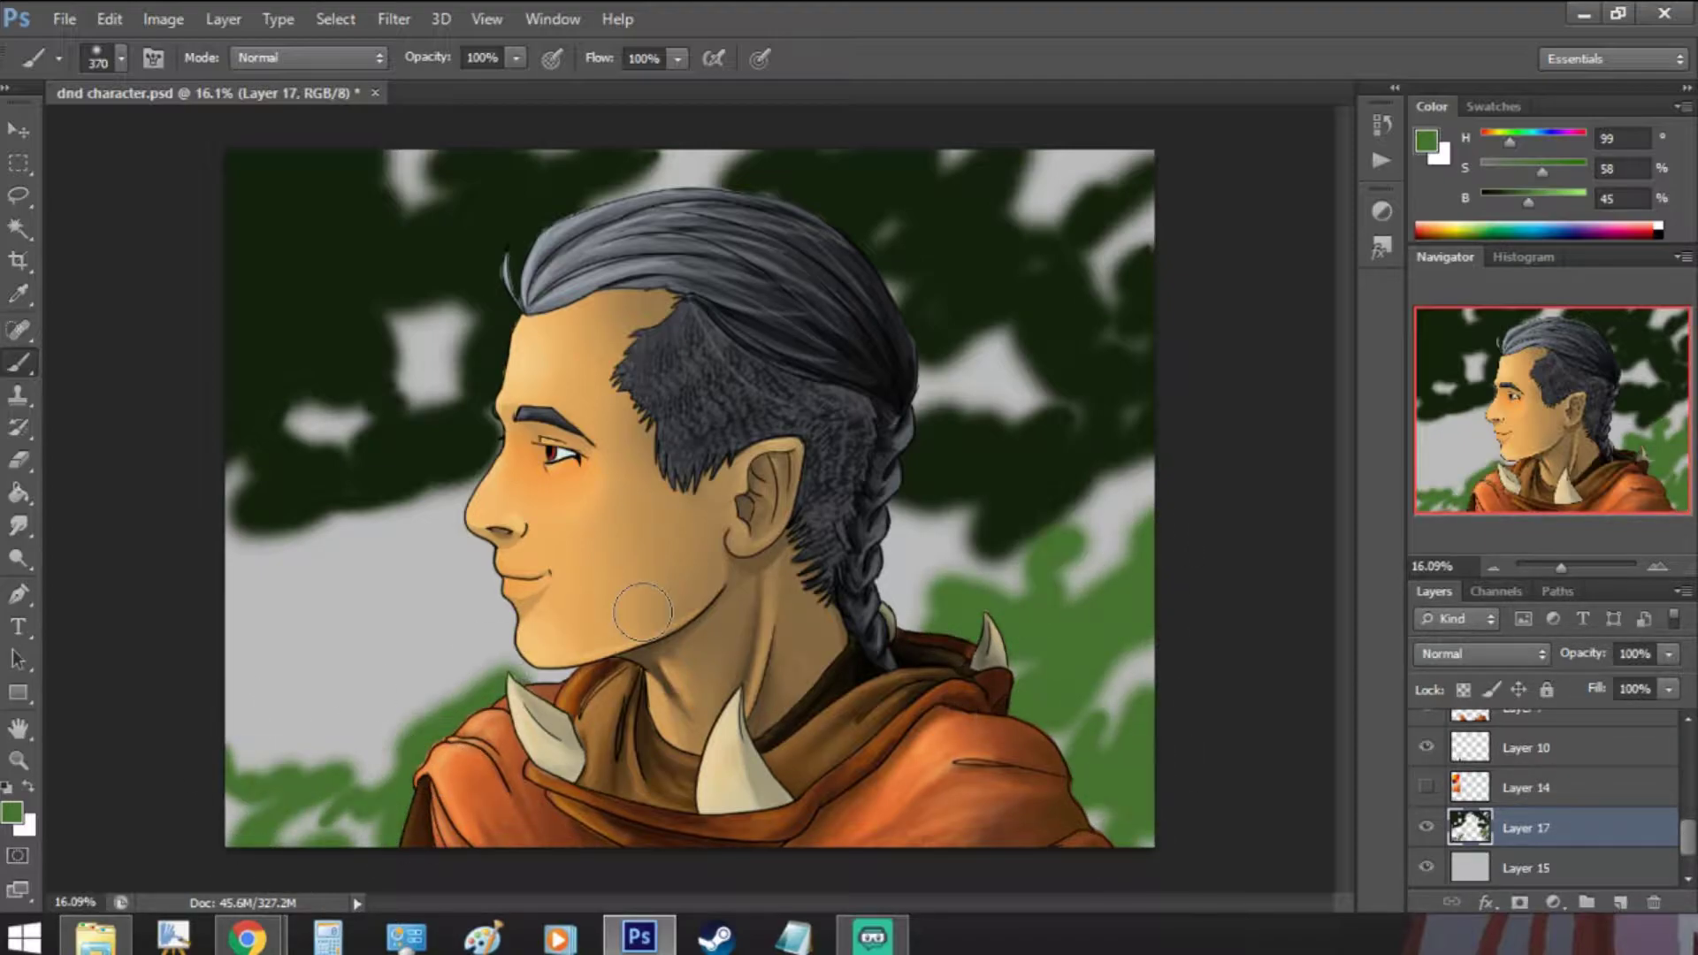
- Mix a yellow-green (hue 77, 69% brightness) and dab leaf highlights onto the bush behind the figure's back
click(1551, 203)
mouse_move(929, 619)
mouse_down()
mouse_move(1008, 584)
mouse_move(1123, 791)
mouse_up()
click(1123, 791)
click(1107, 599)
drag(1123, 579, 1148, 531)
click(944, 585)
drag(1057, 619, 1083, 646)
- Dab the same yellow-green leaf highlights onto the bush in front of the figure's chest
mouse_move(409, 745)
mouse_down()
mouse_move(462, 707)
mouse_move(362, 800)
mouse_move(239, 823)
mouse_up()
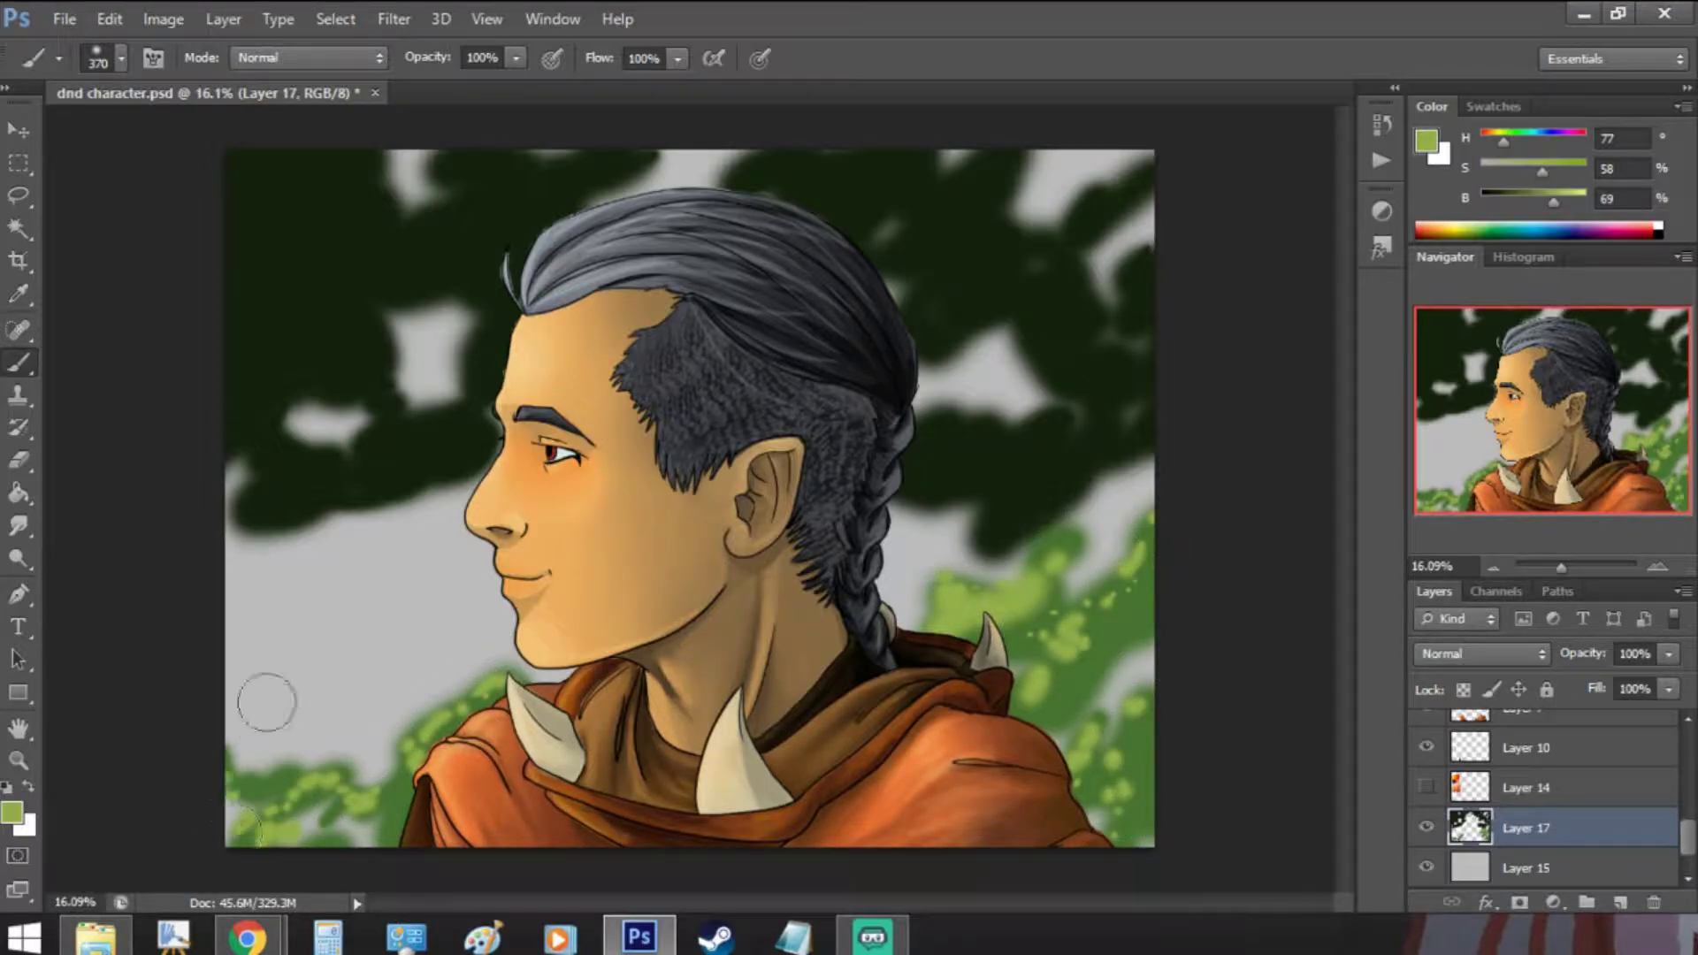
mouse_move(358, 751)
mouse_down()
mouse_move(402, 721)
mouse_move(298, 755)
mouse_up()
click(309, 734)
drag(402, 719, 429, 696)
- Sample the bush's mid green and dab leaf clusters across the dark foliage on both sides of the head
alt+click(478, 685)
click(281, 497)
click(262, 485)
mouse_move(239, 406)
mouse_down()
mouse_move(350, 358)
mouse_move(321, 385)
mouse_move(367, 298)
mouse_move(295, 328)
mouse_move(437, 427)
mouse_move(377, 439)
mouse_move(316, 202)
mouse_move(259, 201)
mouse_move(380, 146)
mouse_move(447, 191)
mouse_move(676, 142)
mouse_move(798, 136)
mouse_move(916, 250)
mouse_move(970, 238)
mouse_move(945, 316)
mouse_move(983, 434)
mouse_move(924, 470)
mouse_move(1068, 439)
mouse_move(1057, 365)
mouse_move(1008, 327)
mouse_move(1105, 404)
mouse_move(1182, 364)
mouse_up()
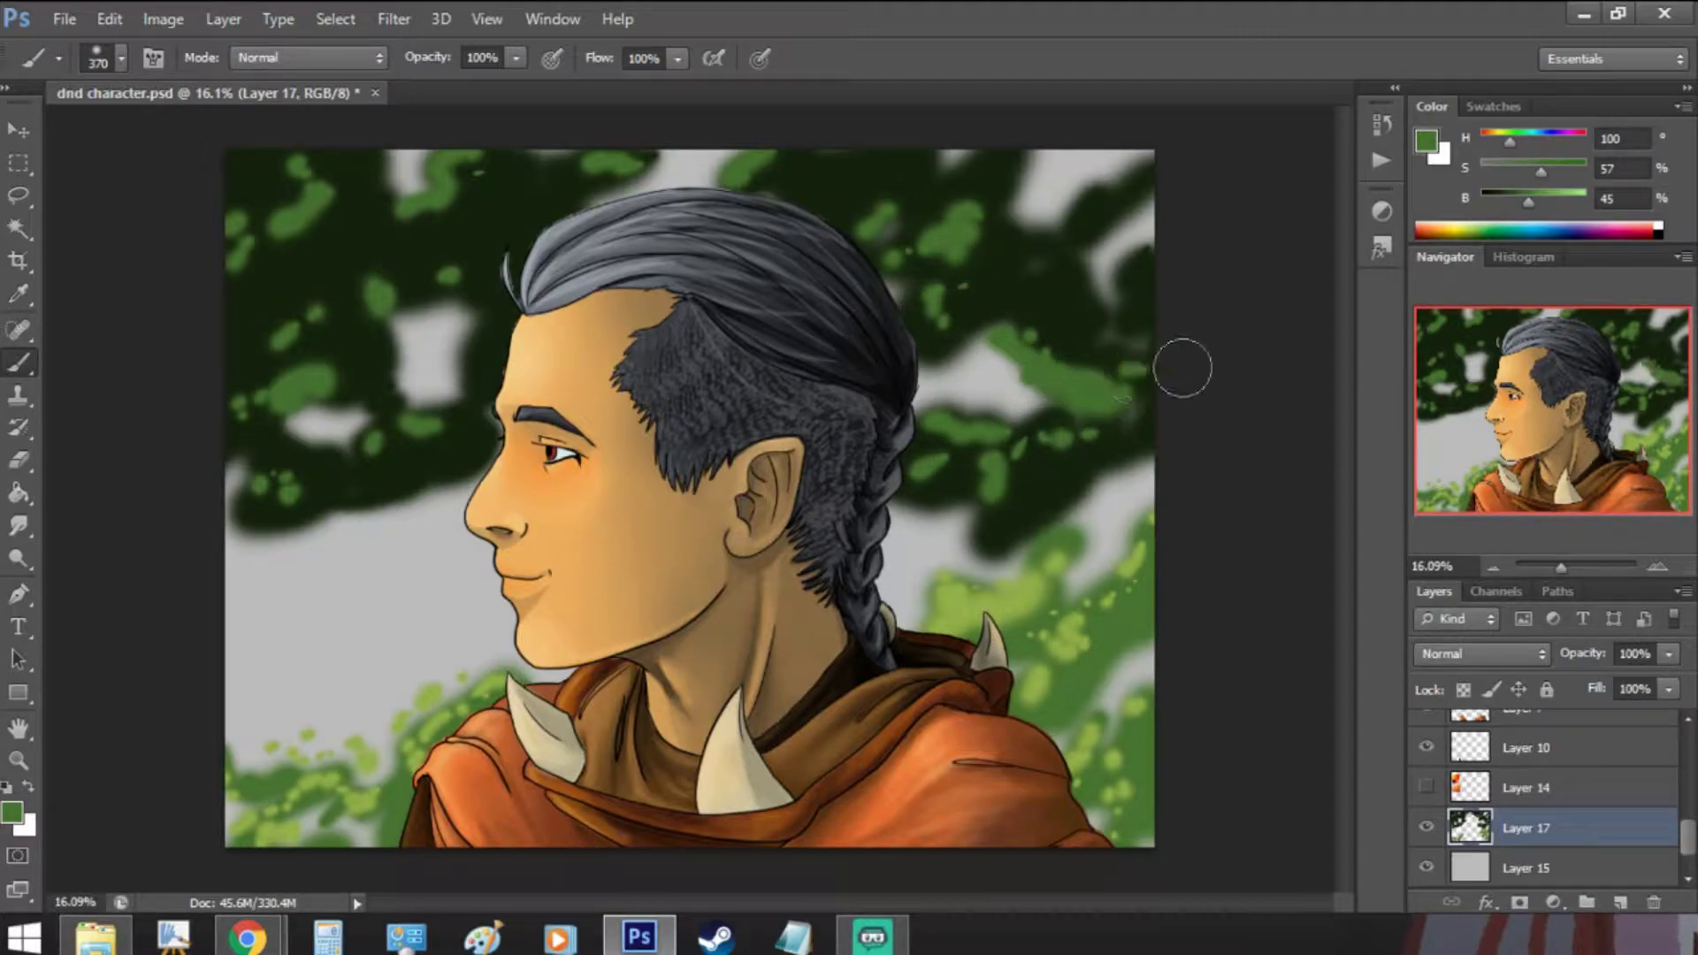
- Sample the yellow-green and dab bright leaves along the lower parts of the dark foliage
alt+click(960, 610)
click(985, 489)
click(984, 511)
click(922, 484)
drag(1047, 392, 1102, 411)
click(253, 498)
mouse_move(269, 503)
mouse_down()
mouse_move(360, 464)
mouse_move(417, 496)
mouse_move(299, 510)
mouse_up()
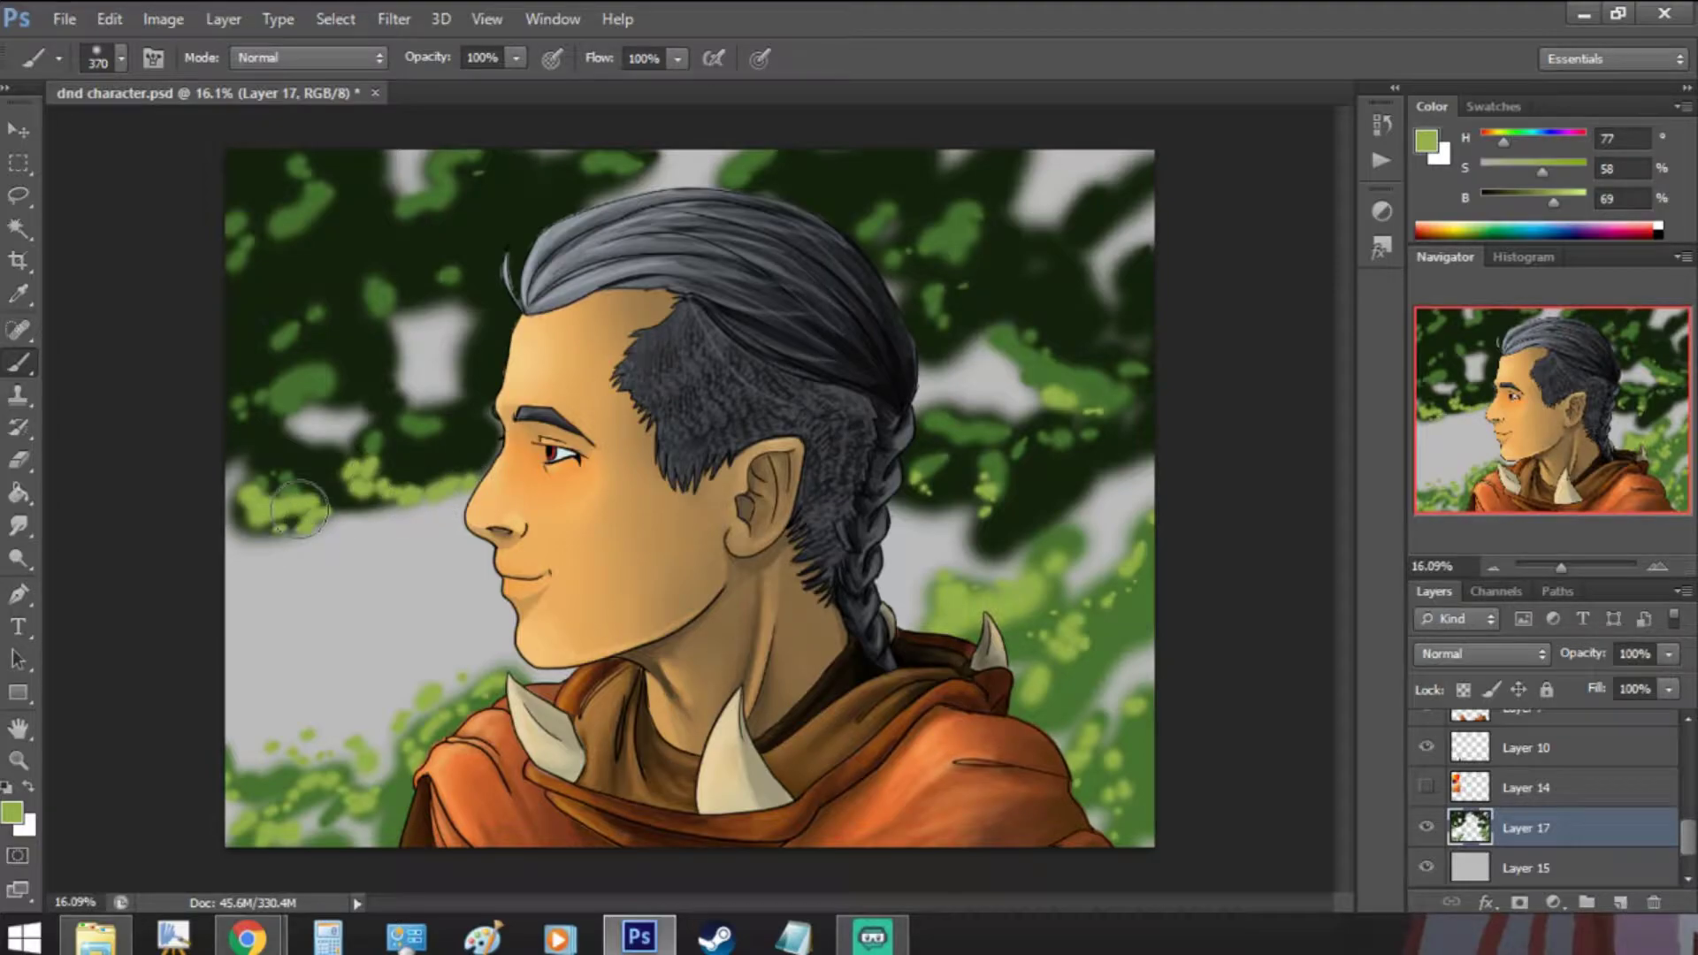
- Apply a Field Blur of 238 px to the foliage on Layer 17
click(393, 19)
mouse_move(416, 274)
click(752, 274)
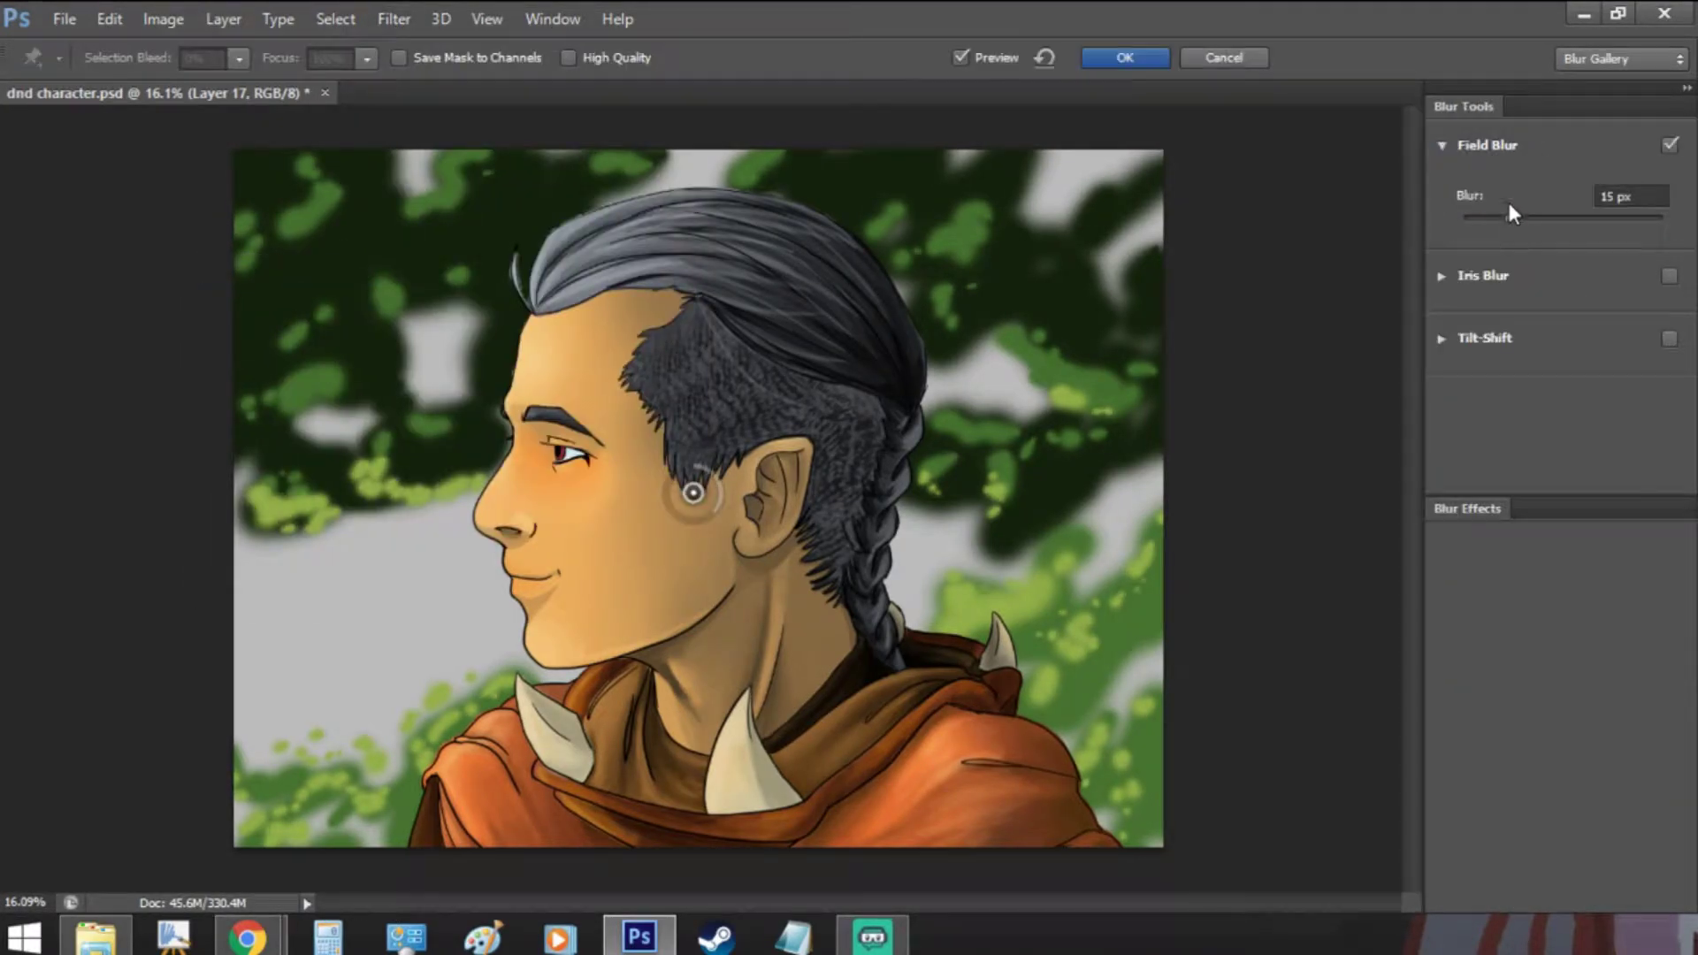
drag(1540, 219, 1611, 219)
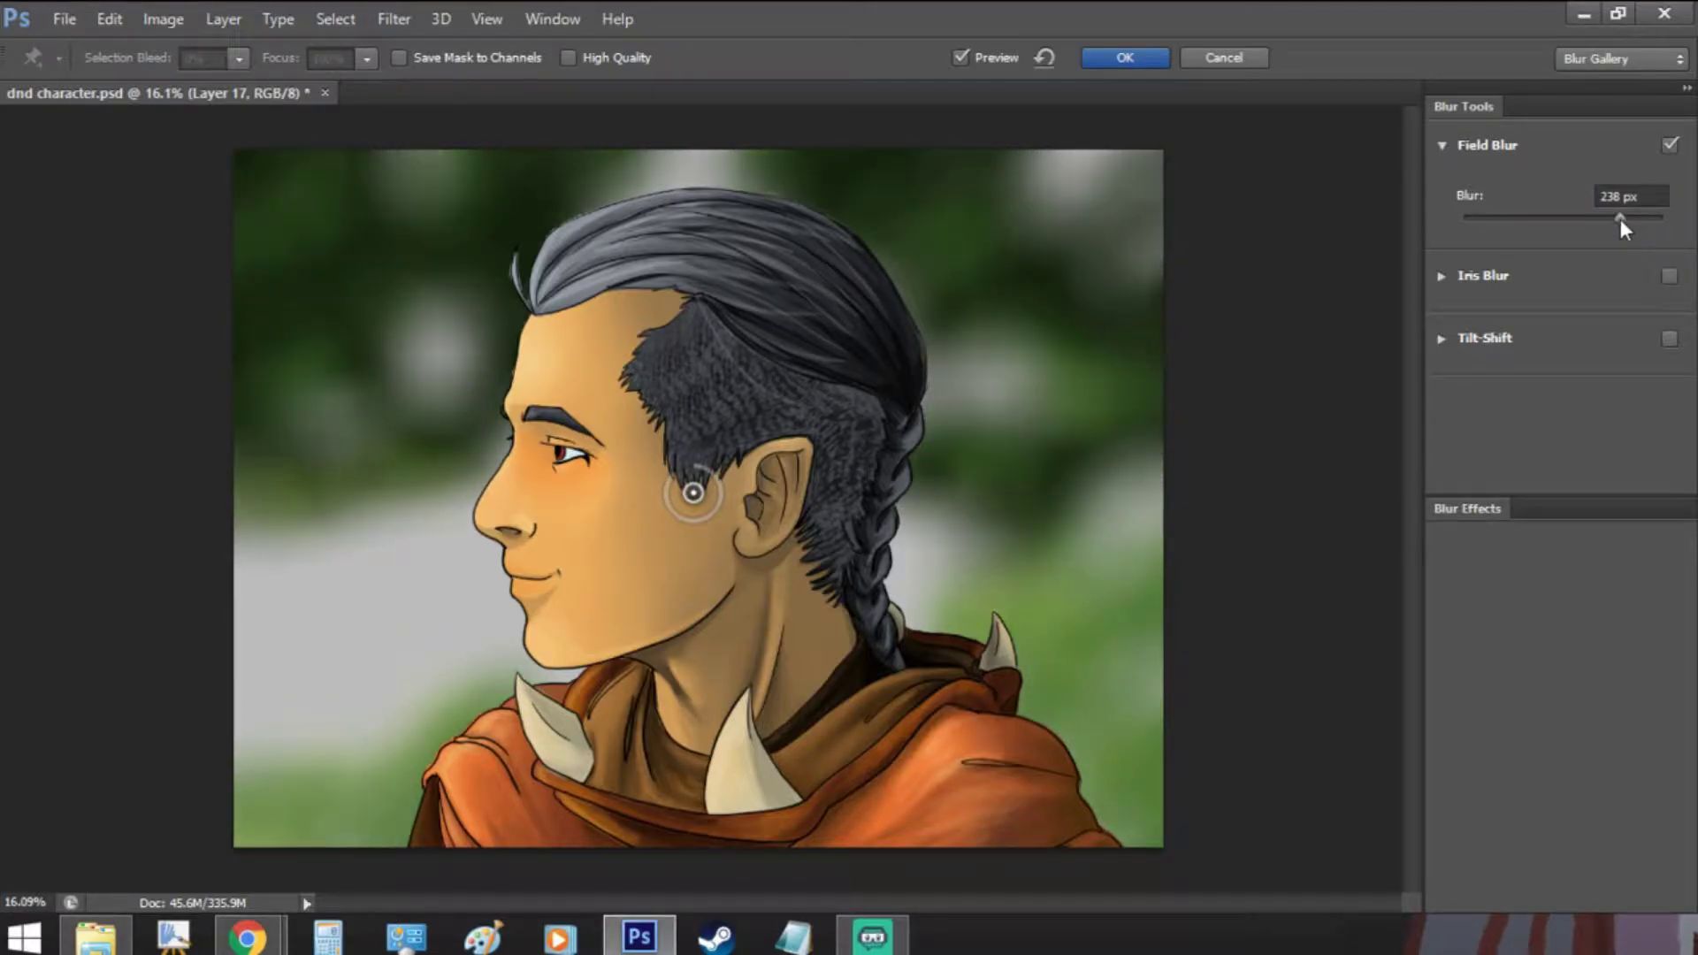
click(1106, 60)
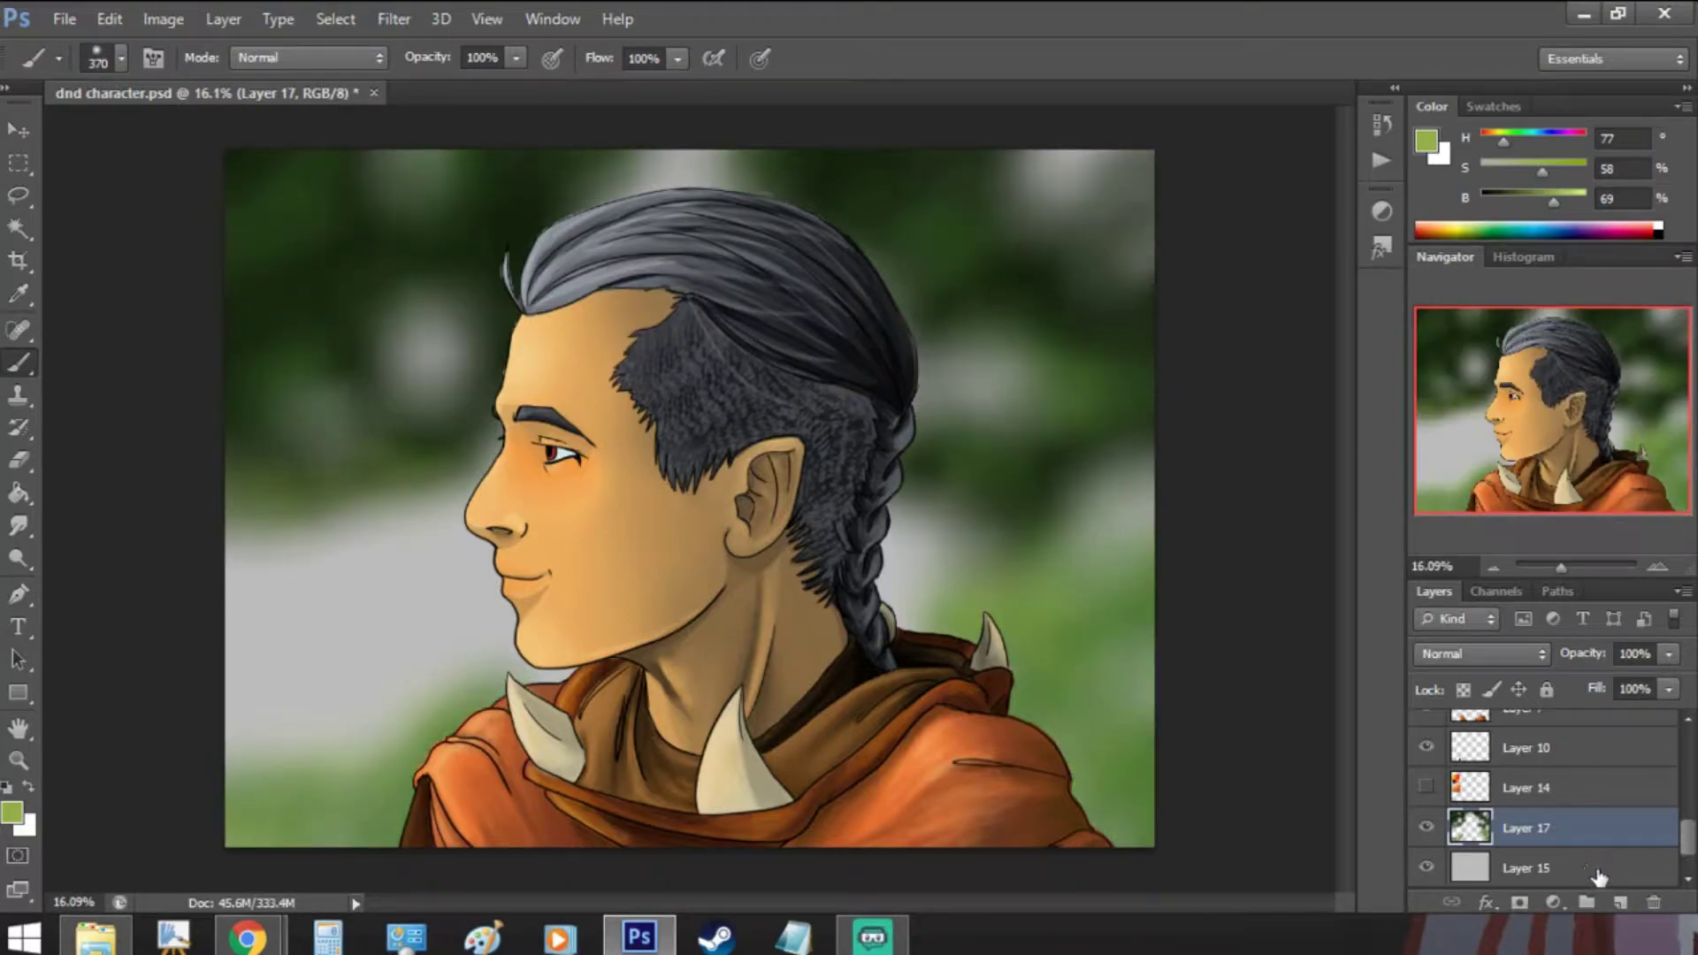
- Create a new layer beneath the foliage and tint the background with a pale blue radial gradient (hue 194, 37% saturation, 92% brightness)
click(1620, 900)
click(19, 497)
click(106, 489)
click(1544, 231)
drag(1583, 169, 1514, 172)
drag(133, 699, 1145, 226)
key(ctrl+z)
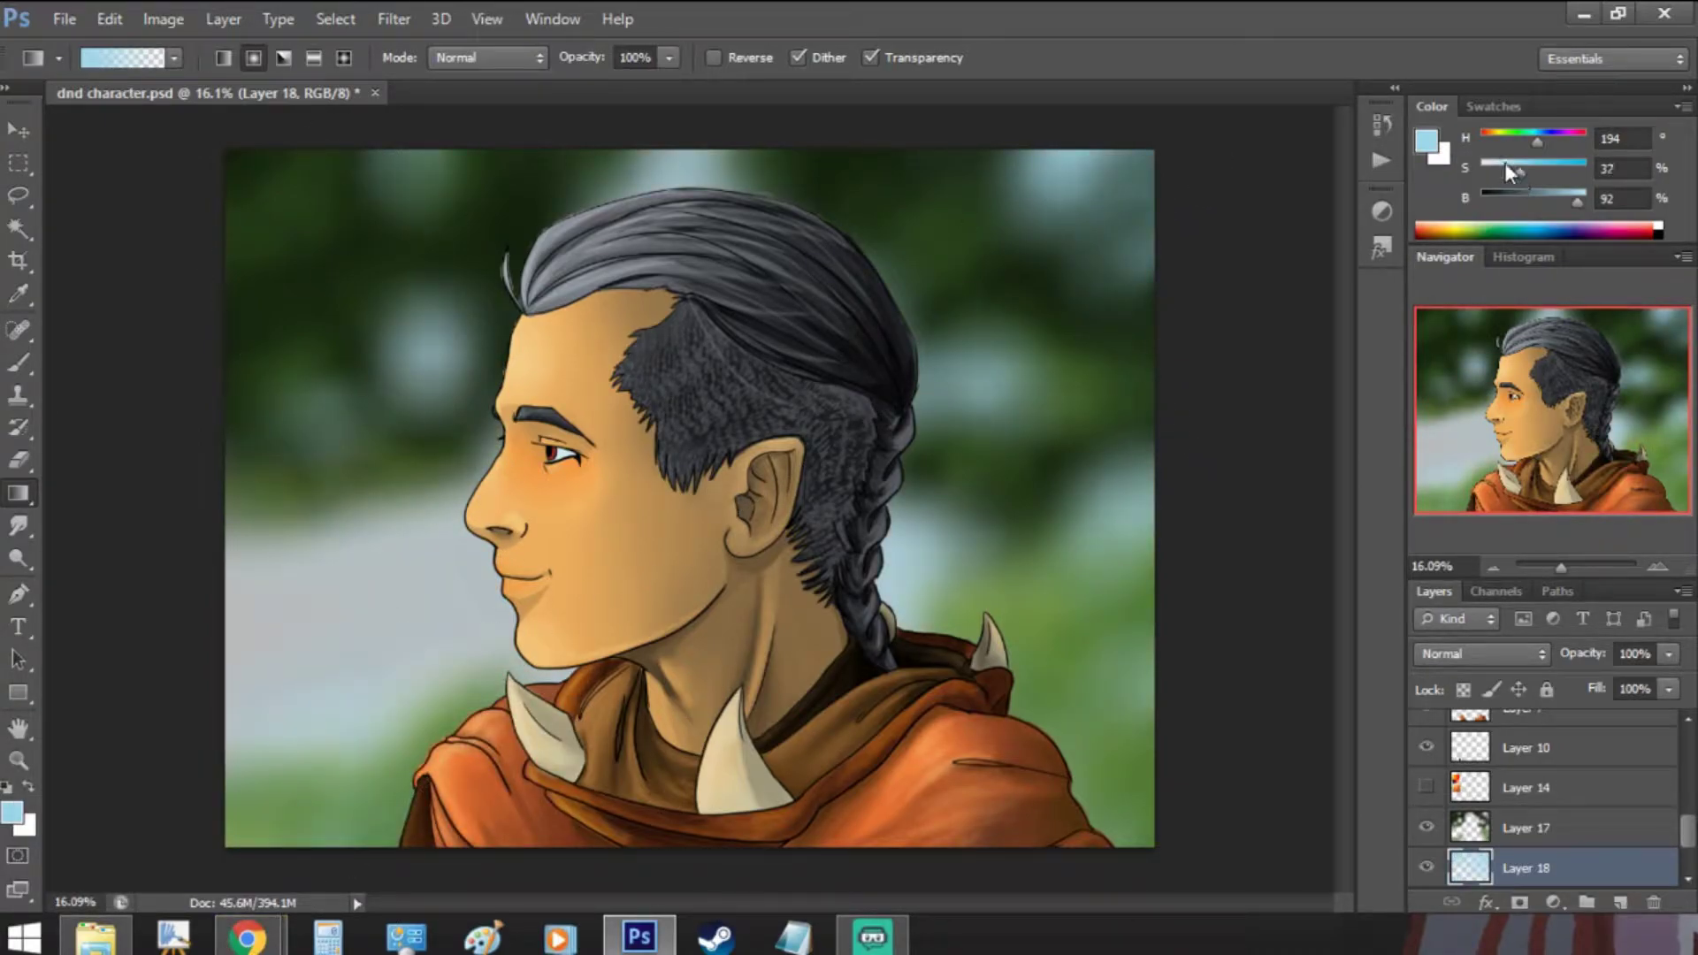
- Change the hue to 60 and add a pale yellow radial gradient glow low in the background before the figure's chest
click(1499, 134)
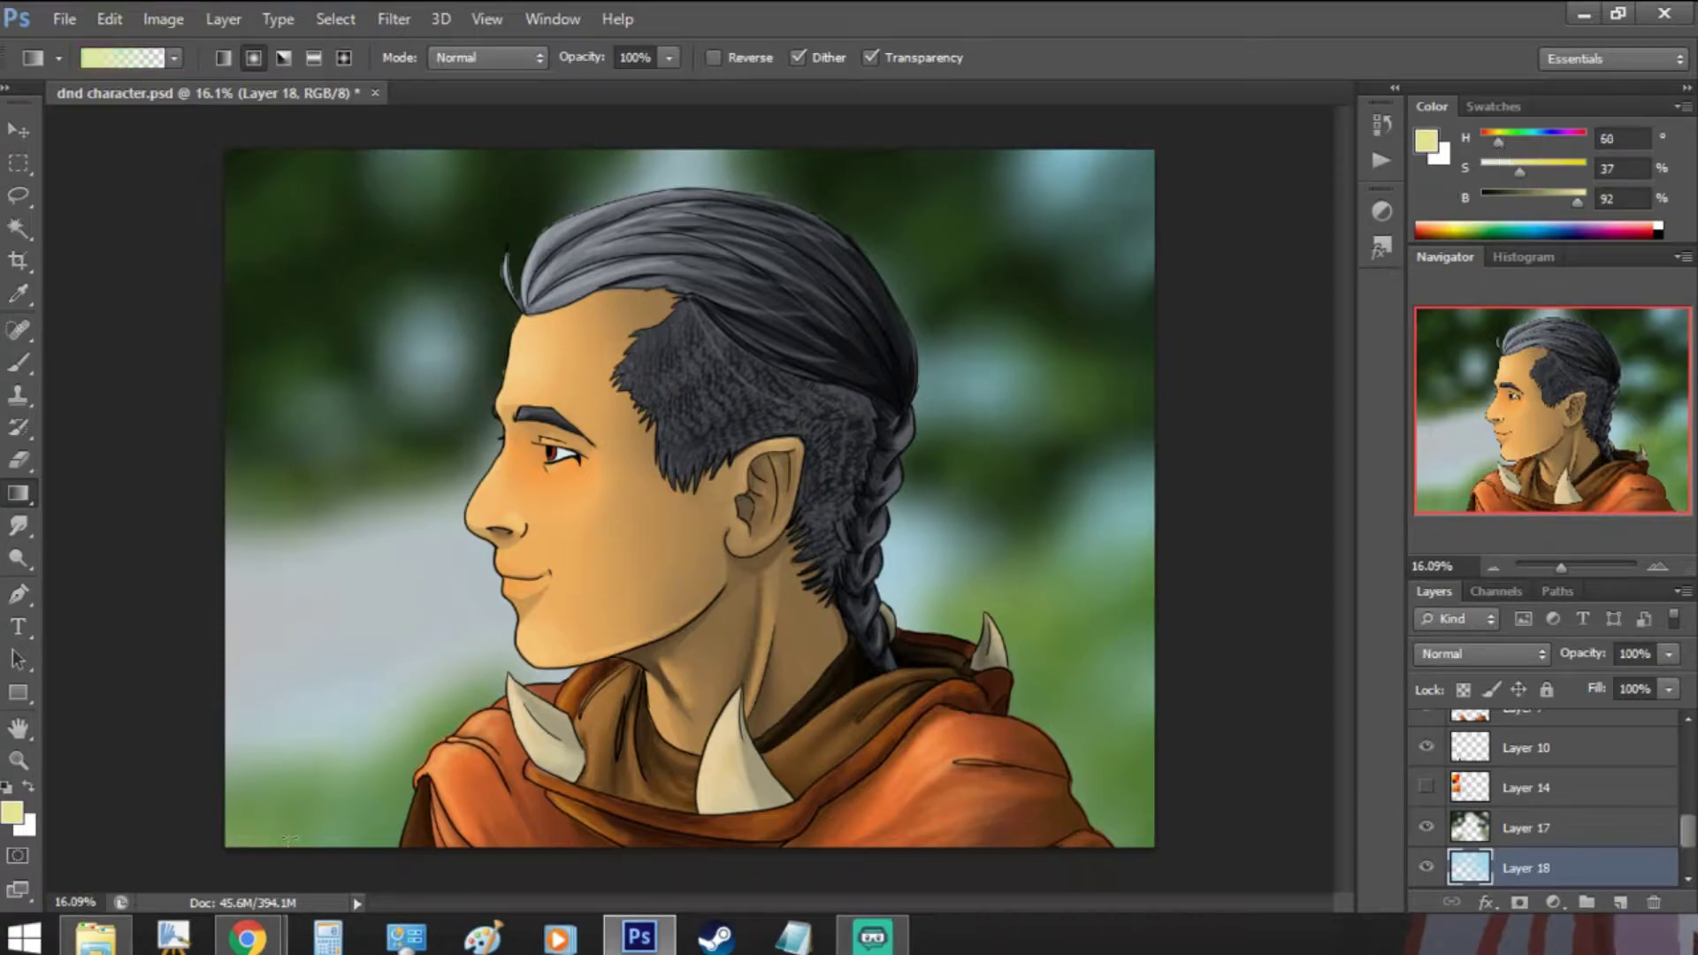
drag(289, 839, 325, 835)
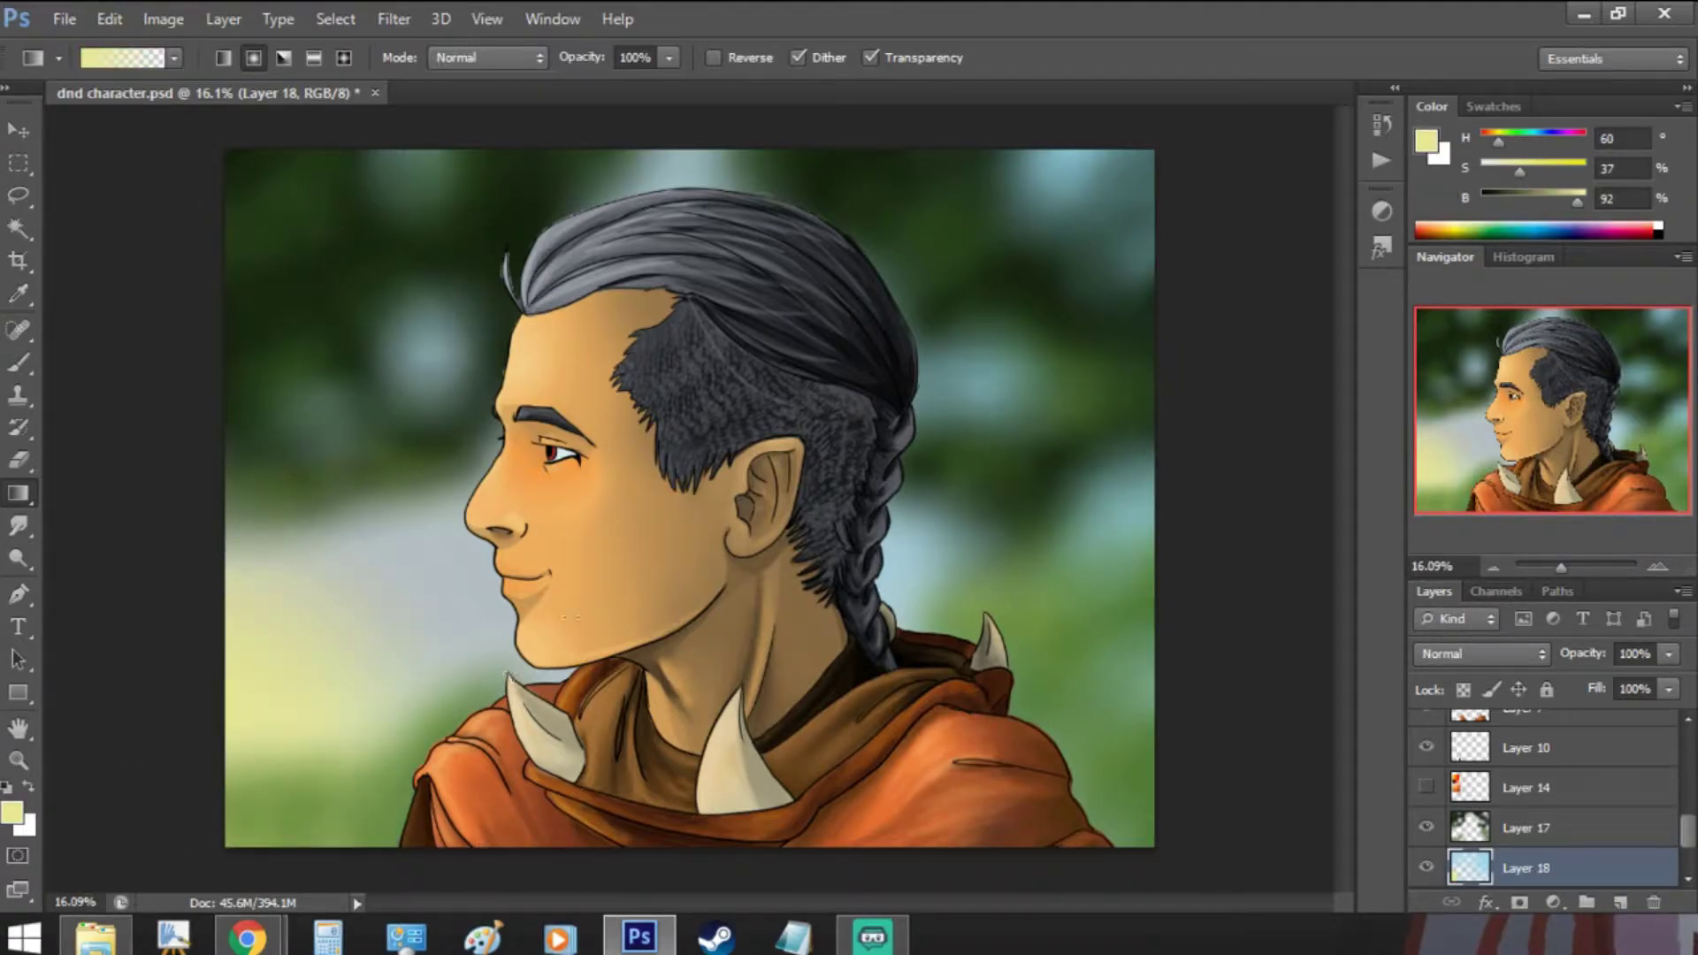
- On a new layer moved above the foliage on Layer 17, brush pale yellow highlights at 36% opacity along the foliage's lower edges
click(1620, 902)
click(18, 363)
drag(515, 57, 467, 114)
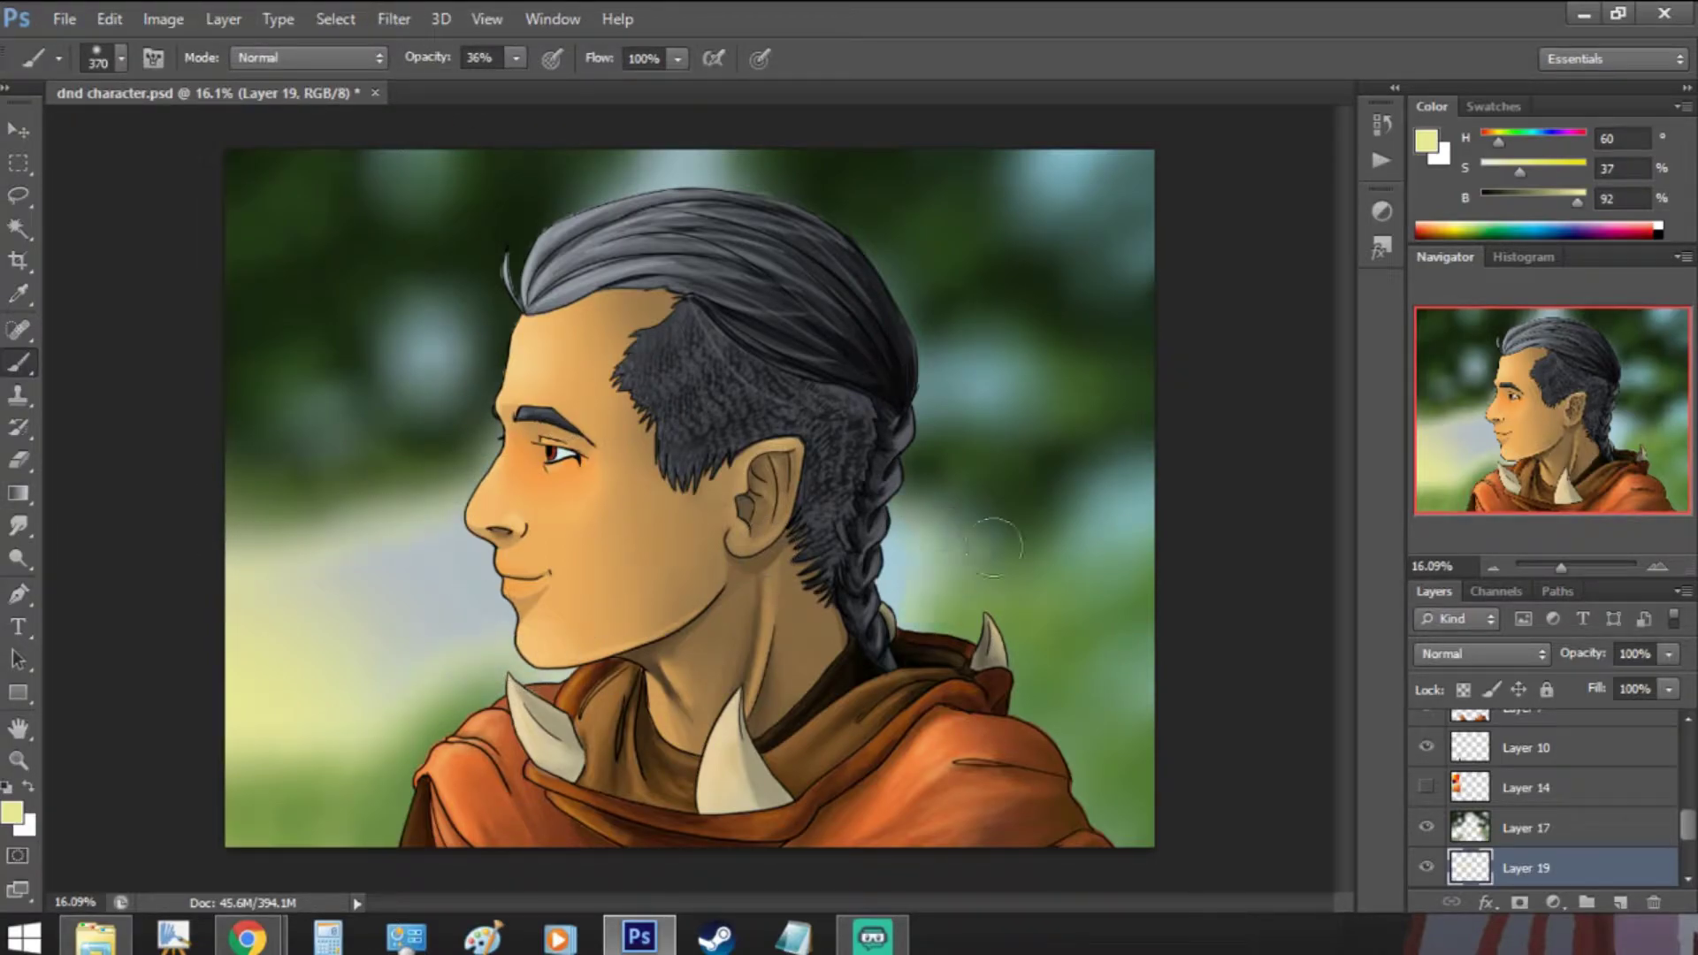
drag(478, 521, 500, 597)
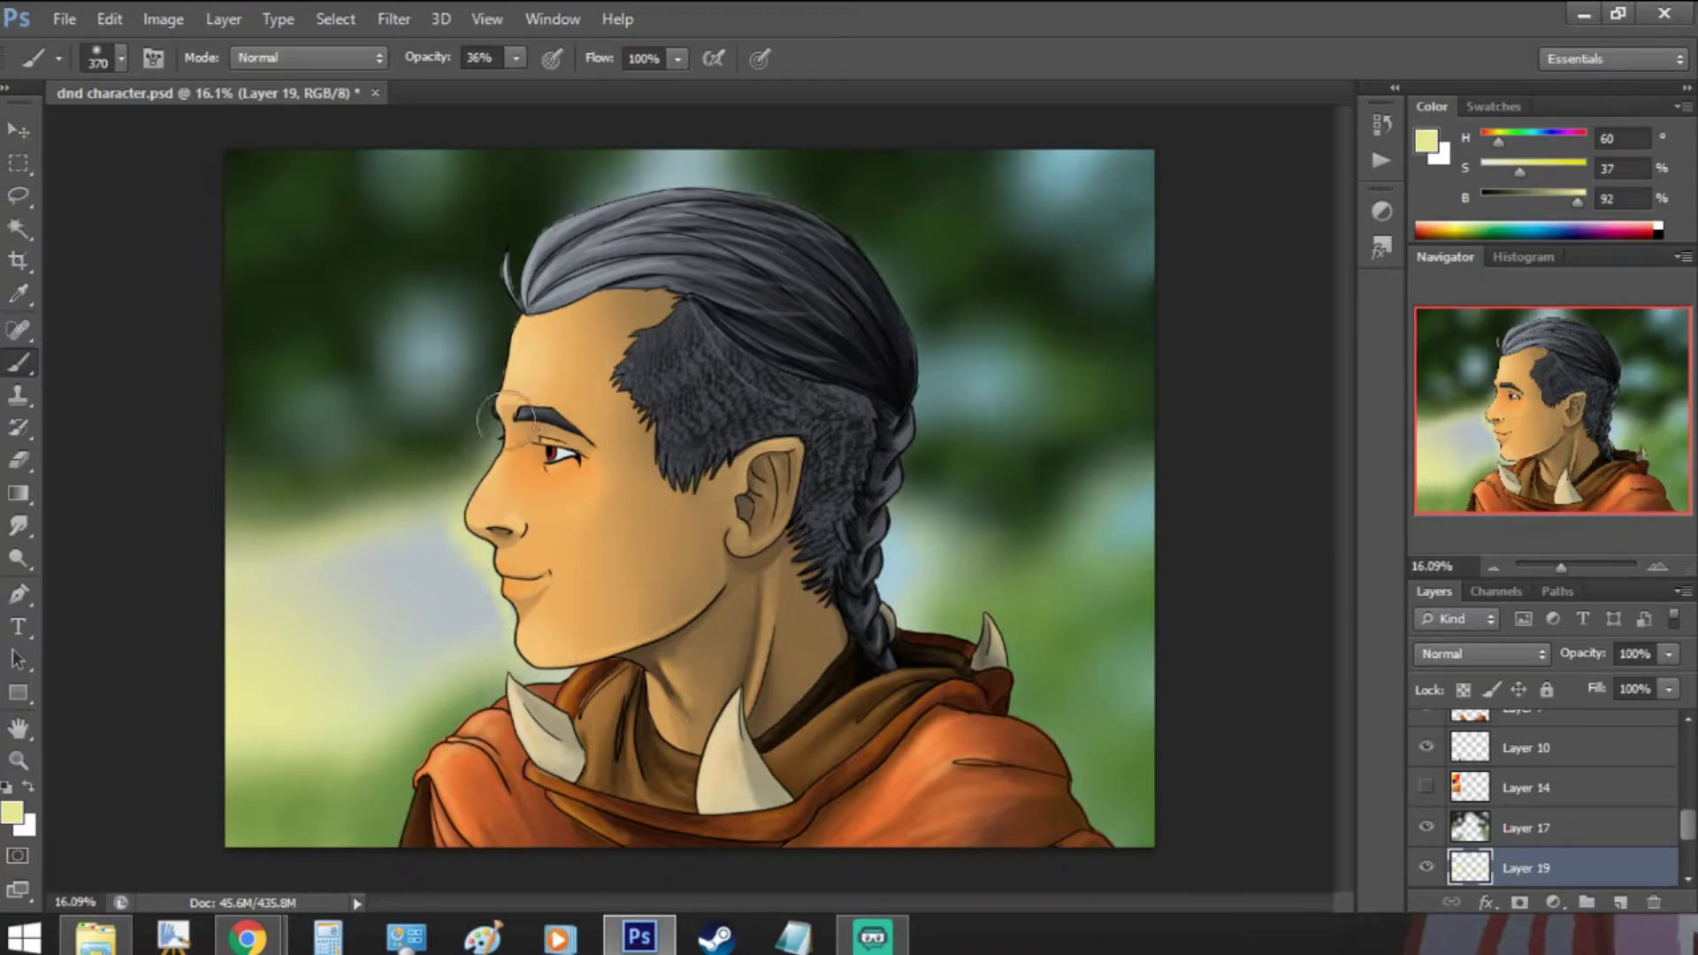
mouse_move(1557, 867)
mouse_down()
mouse_move(1569, 808)
mouse_move(1642, 783)
mouse_up()
mouse_move(300, 530)
mouse_down()
mouse_move(454, 471)
mouse_move(284, 523)
mouse_up()
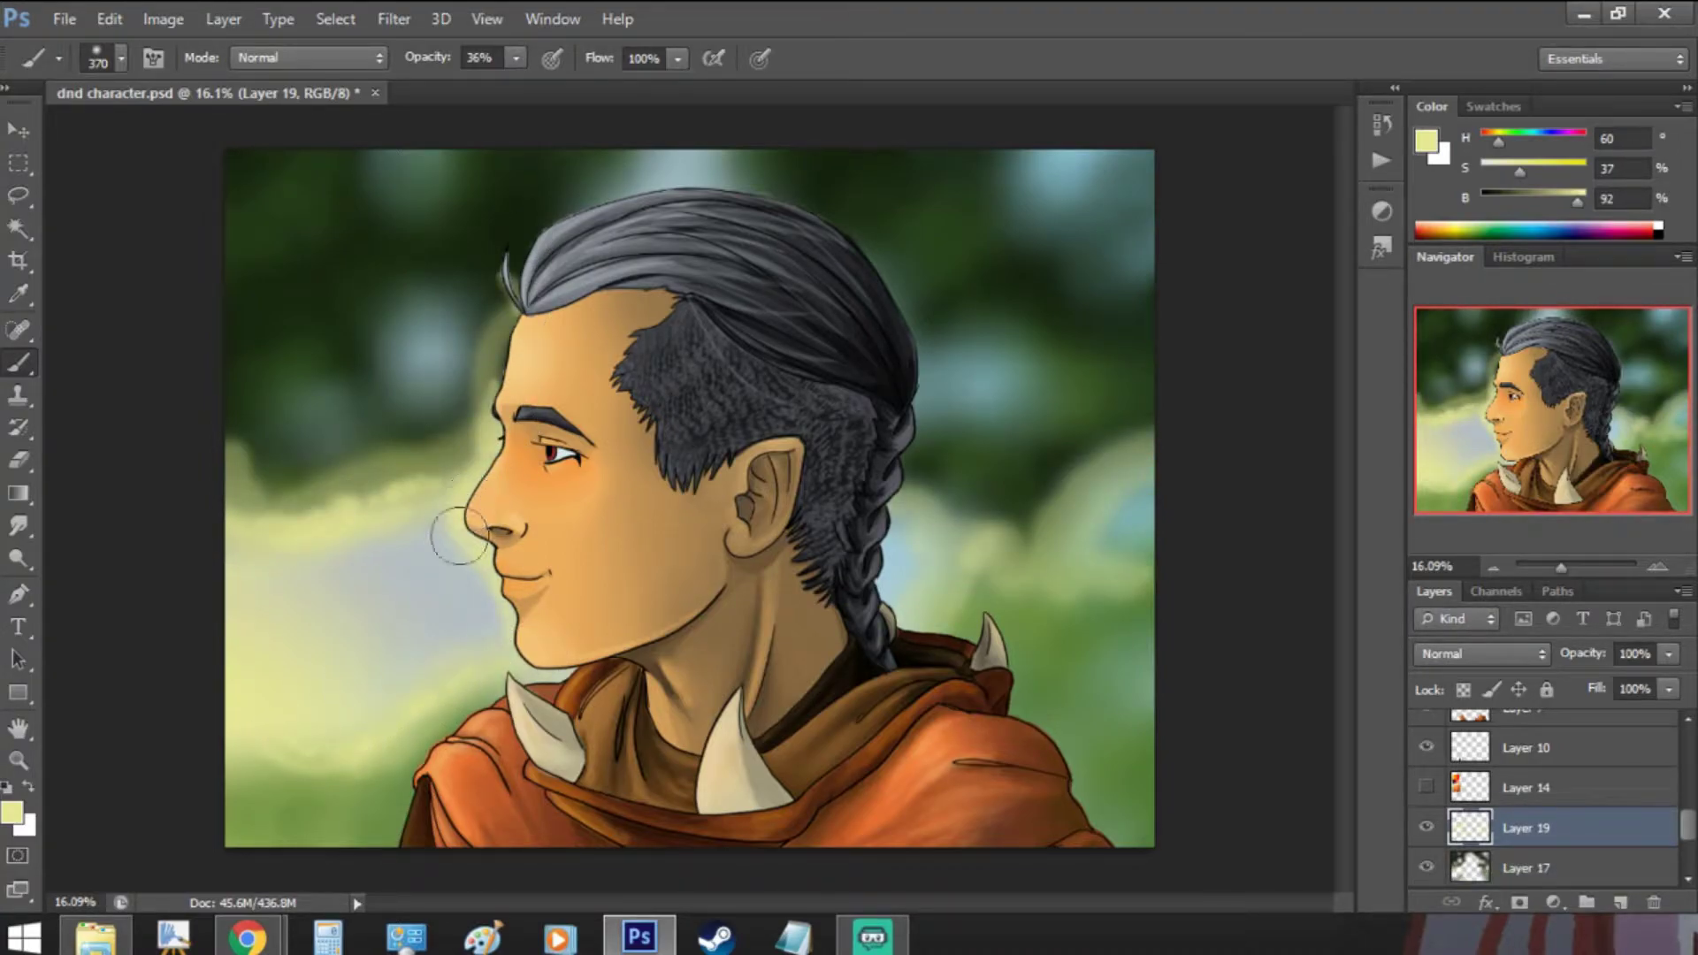
- Apply a Field Blur to the pale yellow highlights on Layer 19
click(393, 19)
click(283, 266)
drag(1536, 215, 1599, 221)
click(1125, 58)
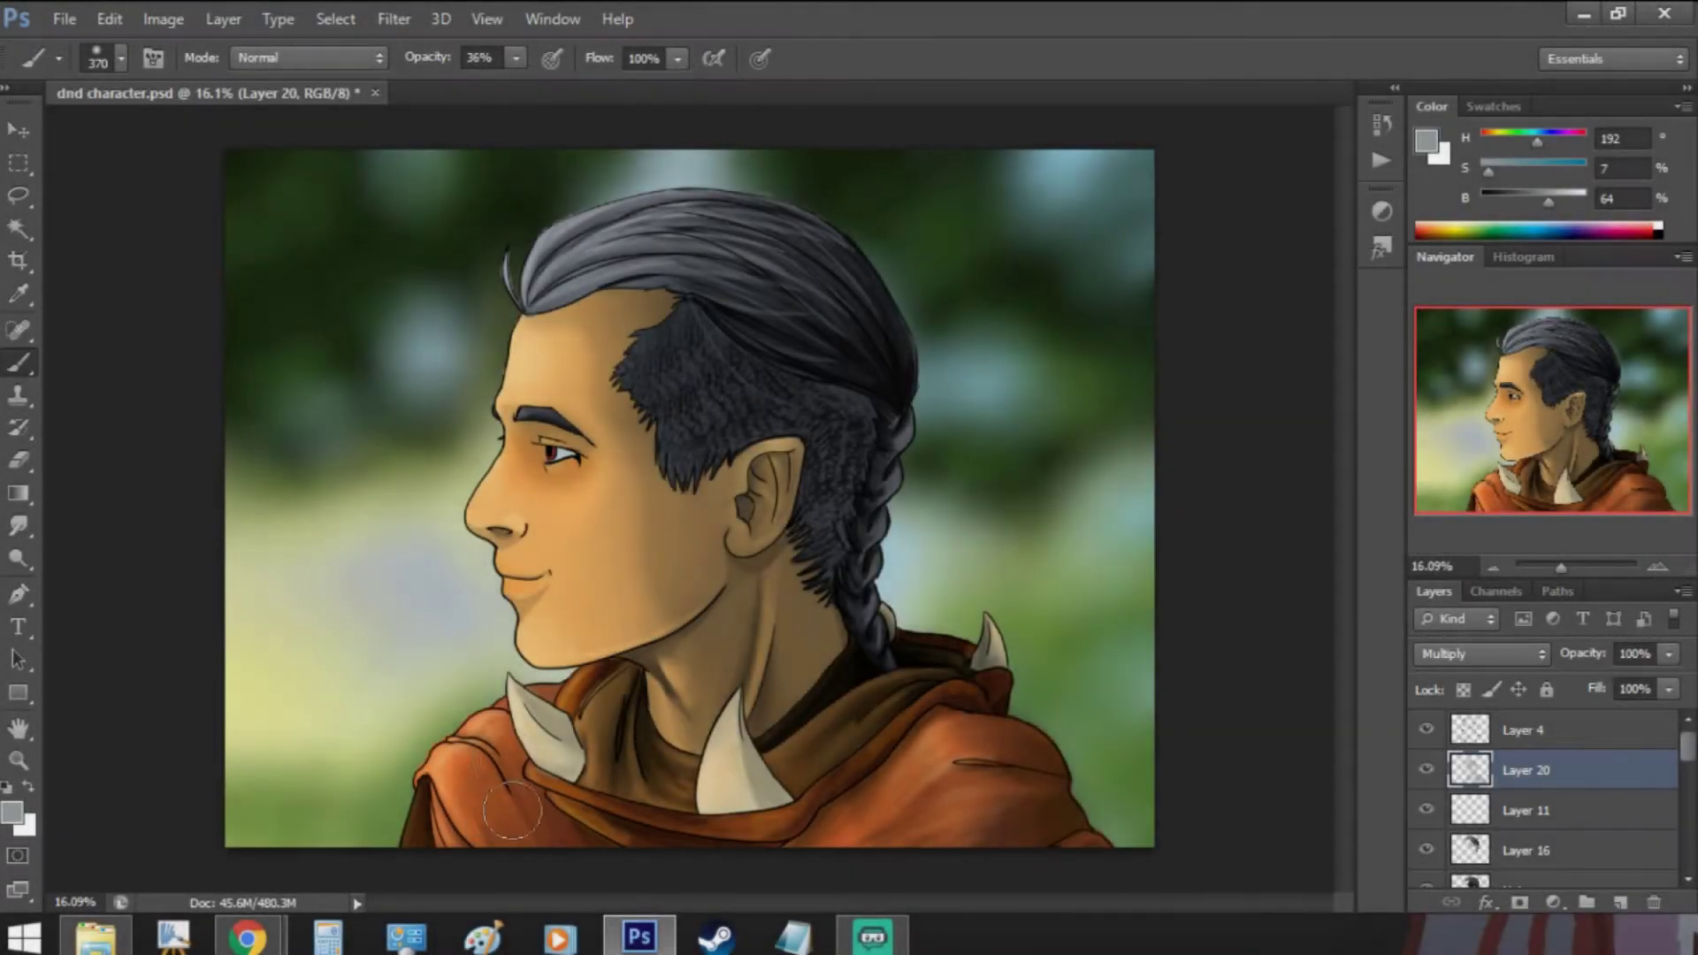
- On Layer 20 in Multiply mode, brush grey shading (hue 192, saturation 7%, brightness 64%) over the cloak, braid and hair
mouse_move(491, 782)
mouse_down()
mouse_move(506, 805)
mouse_move(493, 835)
mouse_up()
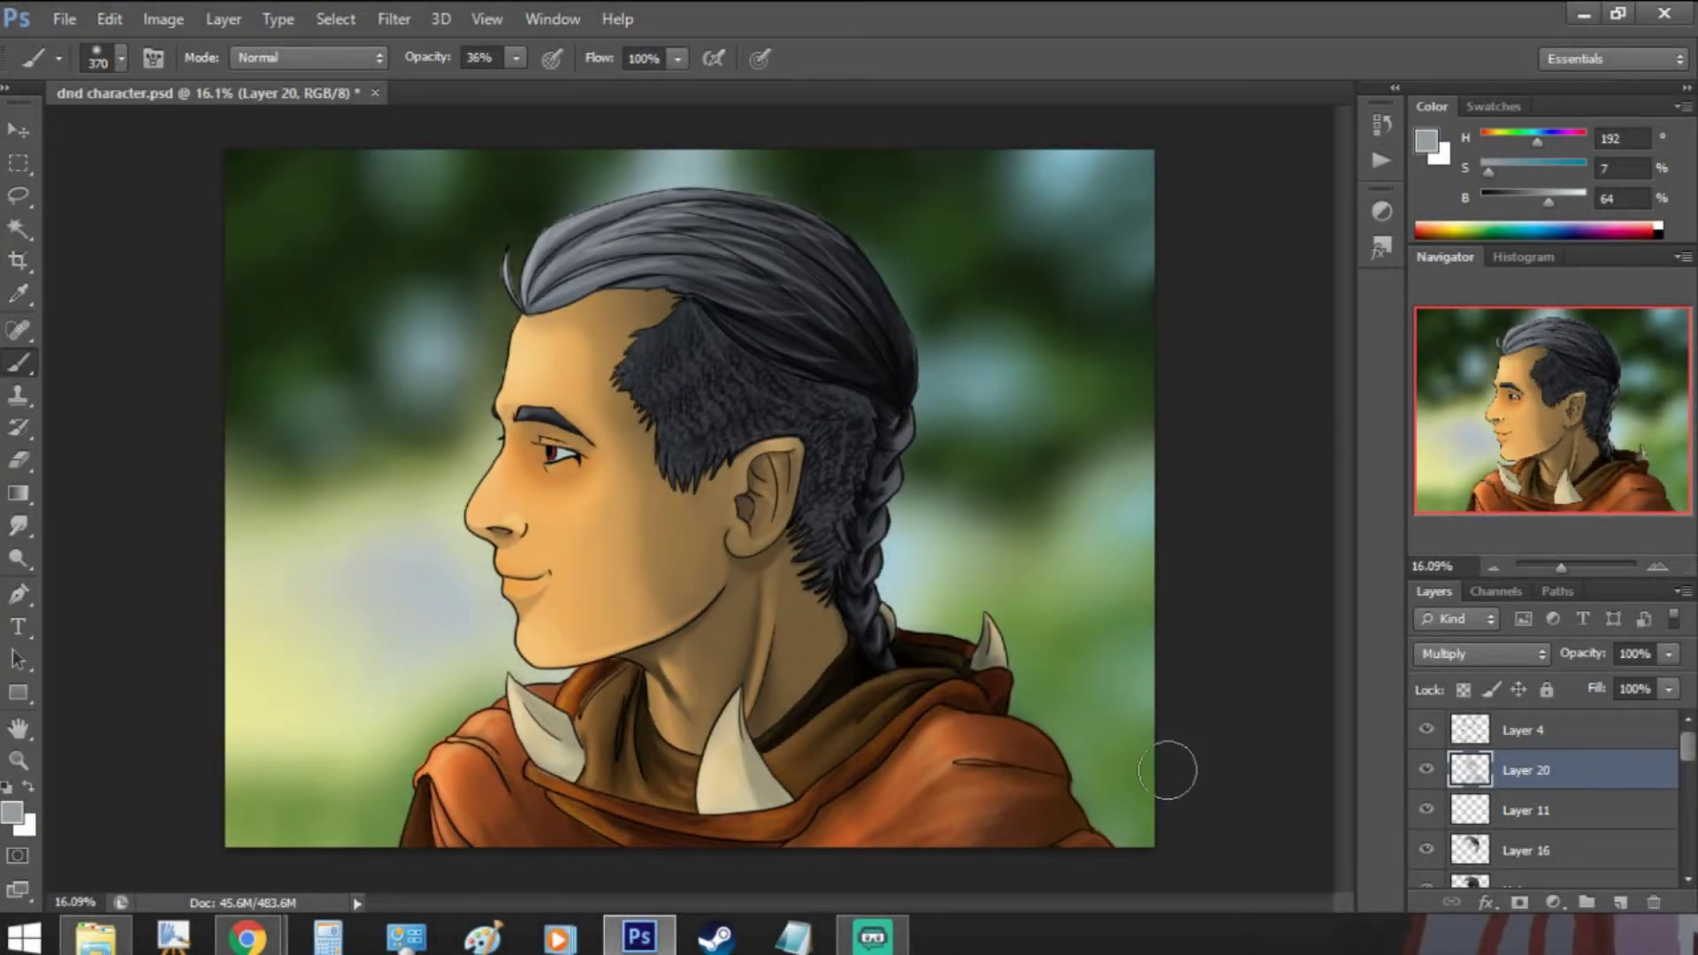
drag(880, 431, 866, 531)
mouse_move(749, 218)
mouse_down()
mouse_move(727, 252)
mouse_move(667, 263)
mouse_up()
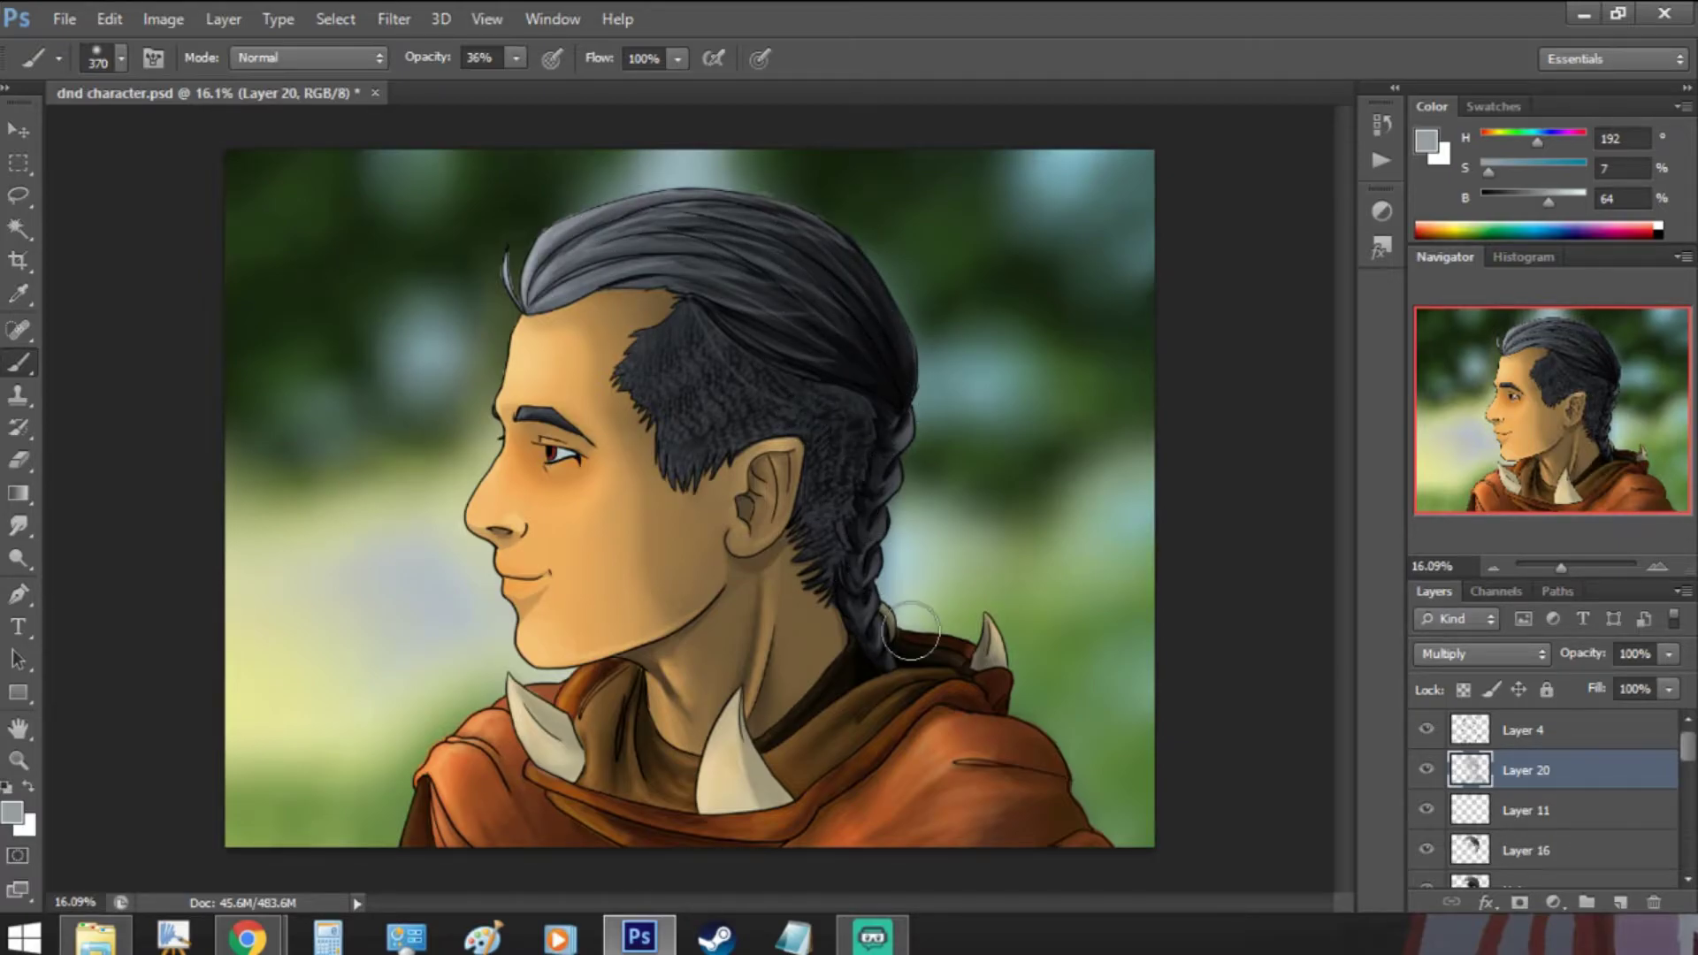
mouse_move(518, 608)
mouse_down()
mouse_move(585, 623)
mouse_move(535, 555)
mouse_move(647, 555)
mouse_up()
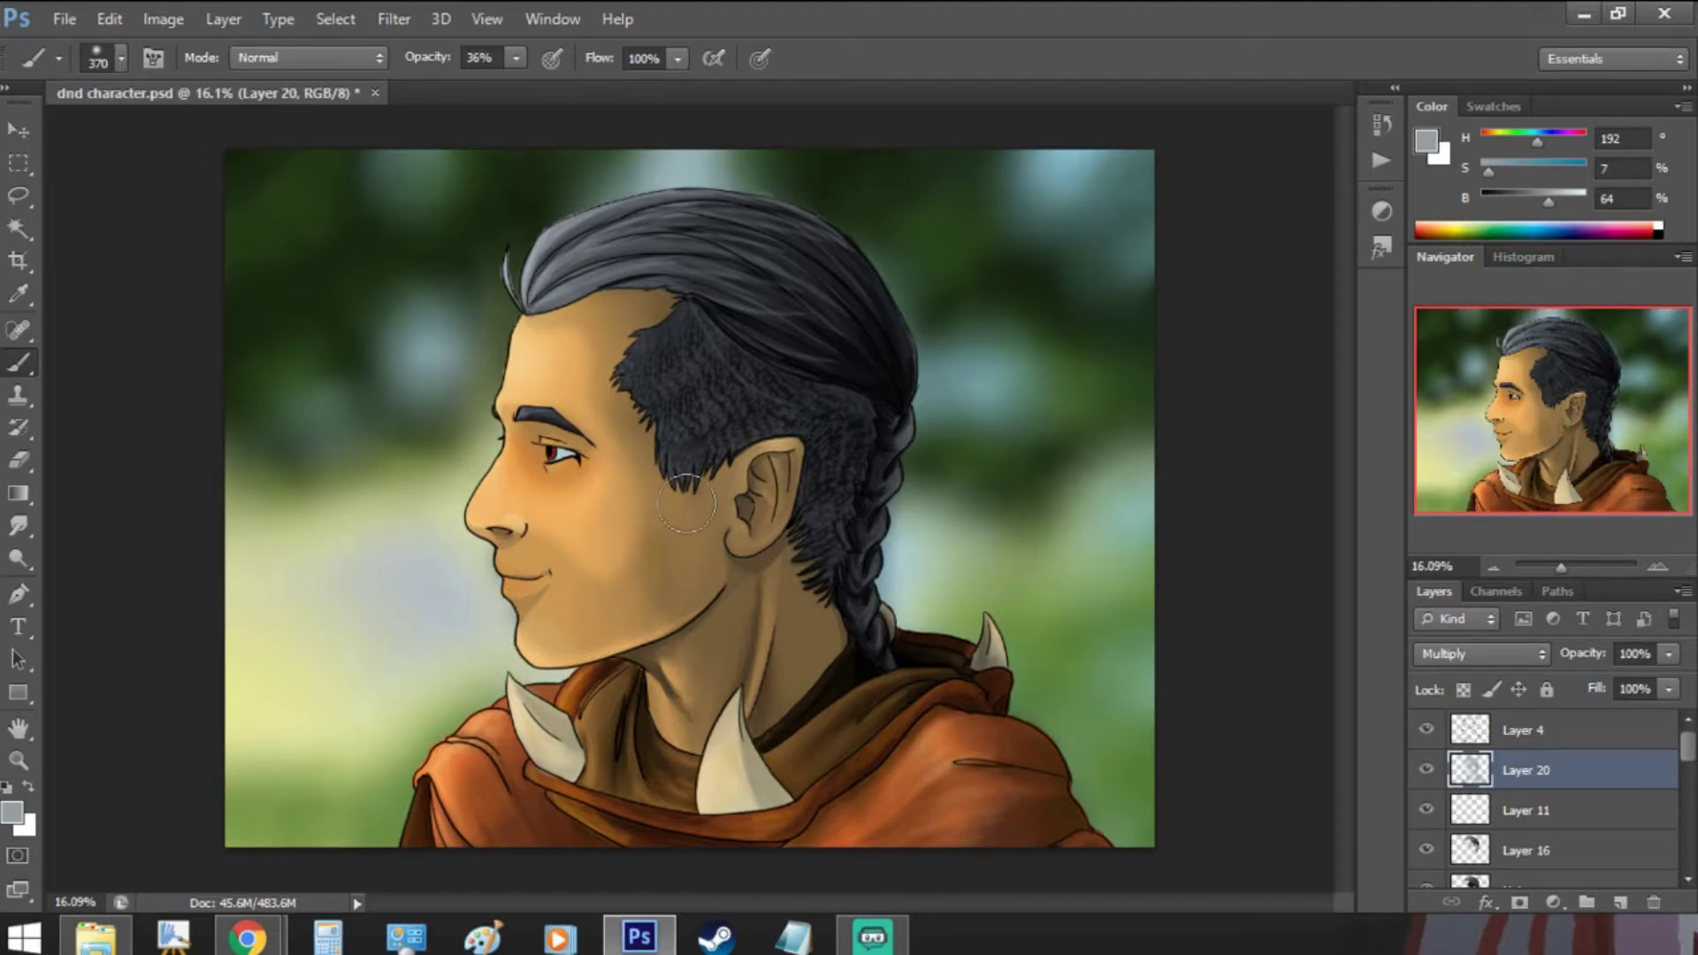
key(ctrl+z)
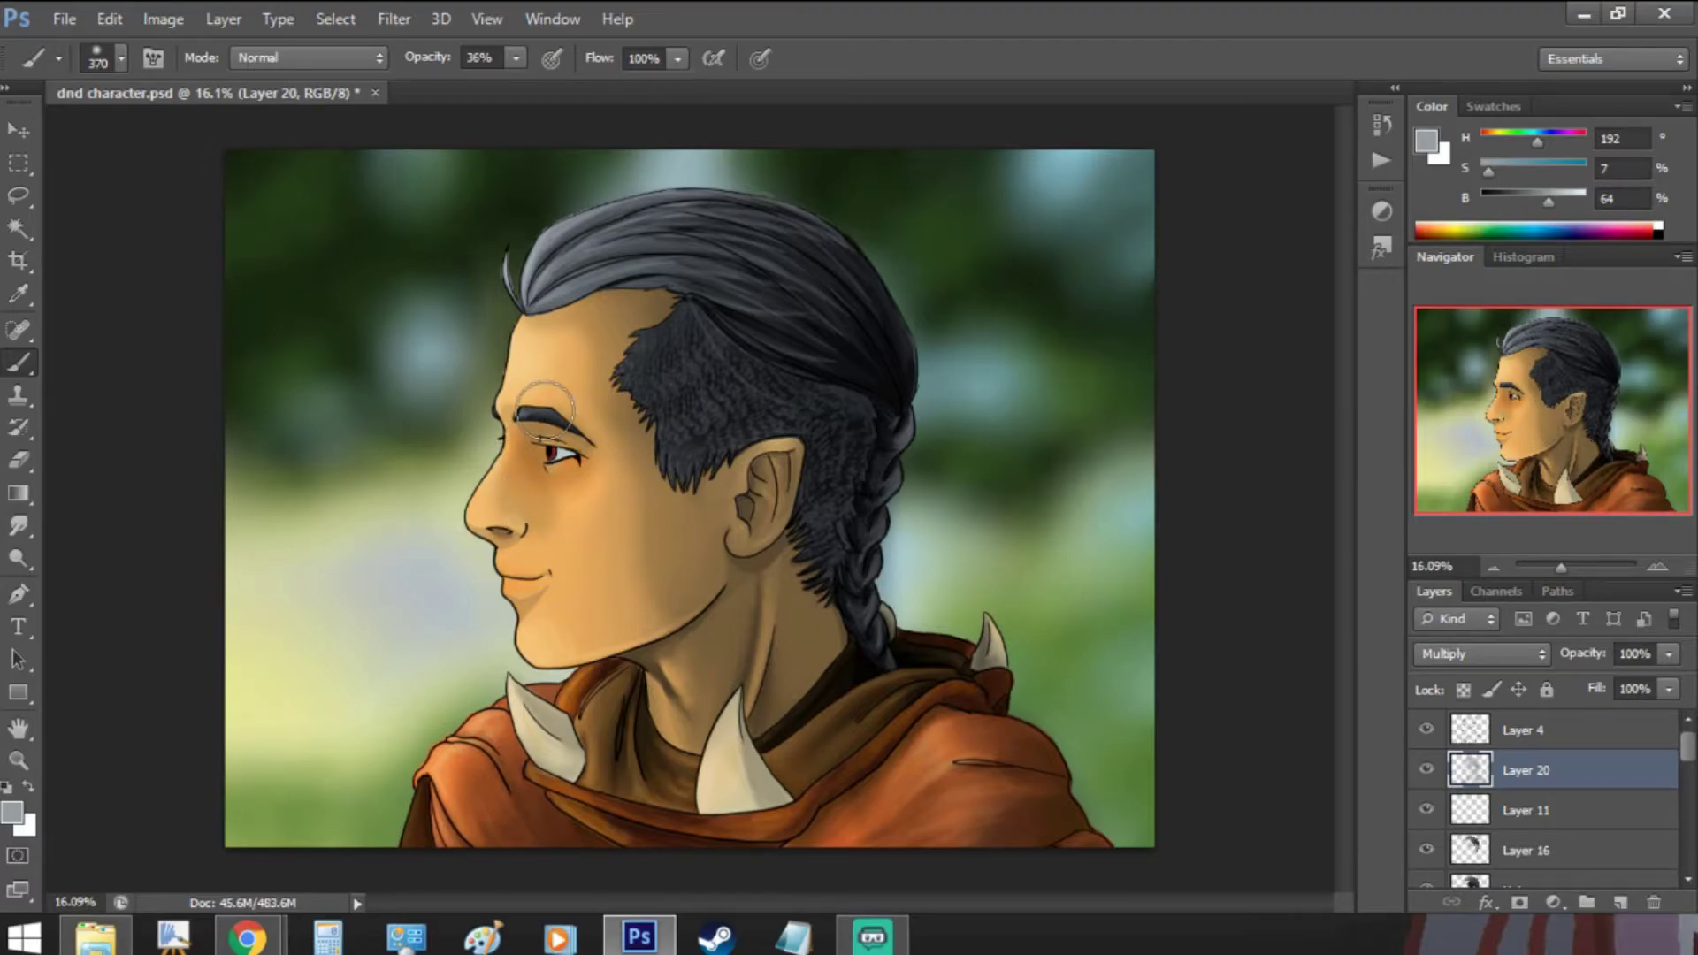
mouse_move(548, 541)
mouse_down()
mouse_move(557, 602)
mouse_move(585, 634)
mouse_move(543, 533)
mouse_move(631, 617)
mouse_move(714, 560)
mouse_up()
key(ctrl+z)
mouse_move(528, 509)
mouse_down()
mouse_move(526, 549)
mouse_move(553, 600)
mouse_move(544, 516)
mouse_move(565, 475)
mouse_up()
key(ctrl+z)
mouse_move(539, 573)
mouse_down()
mouse_move(561, 610)
mouse_move(659, 623)
mouse_move(706, 504)
mouse_move(680, 544)
mouse_up()
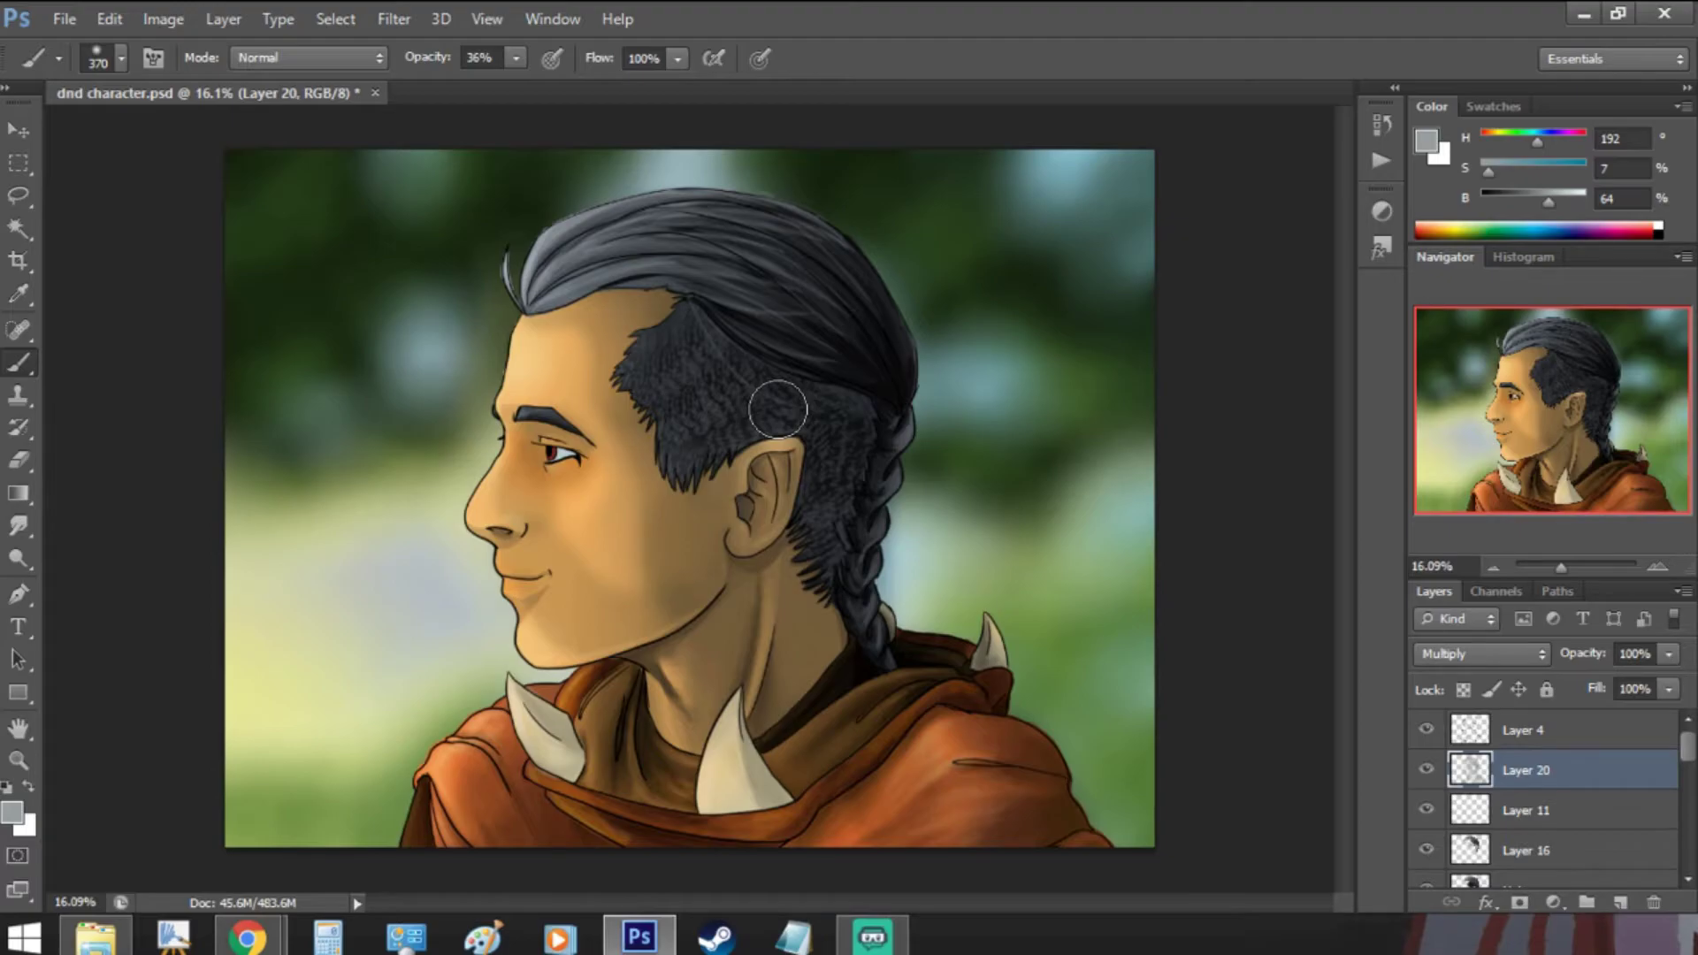
key(ctrl+z)
- Brush soft grey shading from beside the nose down across the cheek to the jaw on Layer 20
mouse_move(527, 526)
mouse_down()
mouse_move(566, 619)
mouse_move(622, 633)
mouse_move(554, 582)
mouse_move(641, 646)
mouse_up()
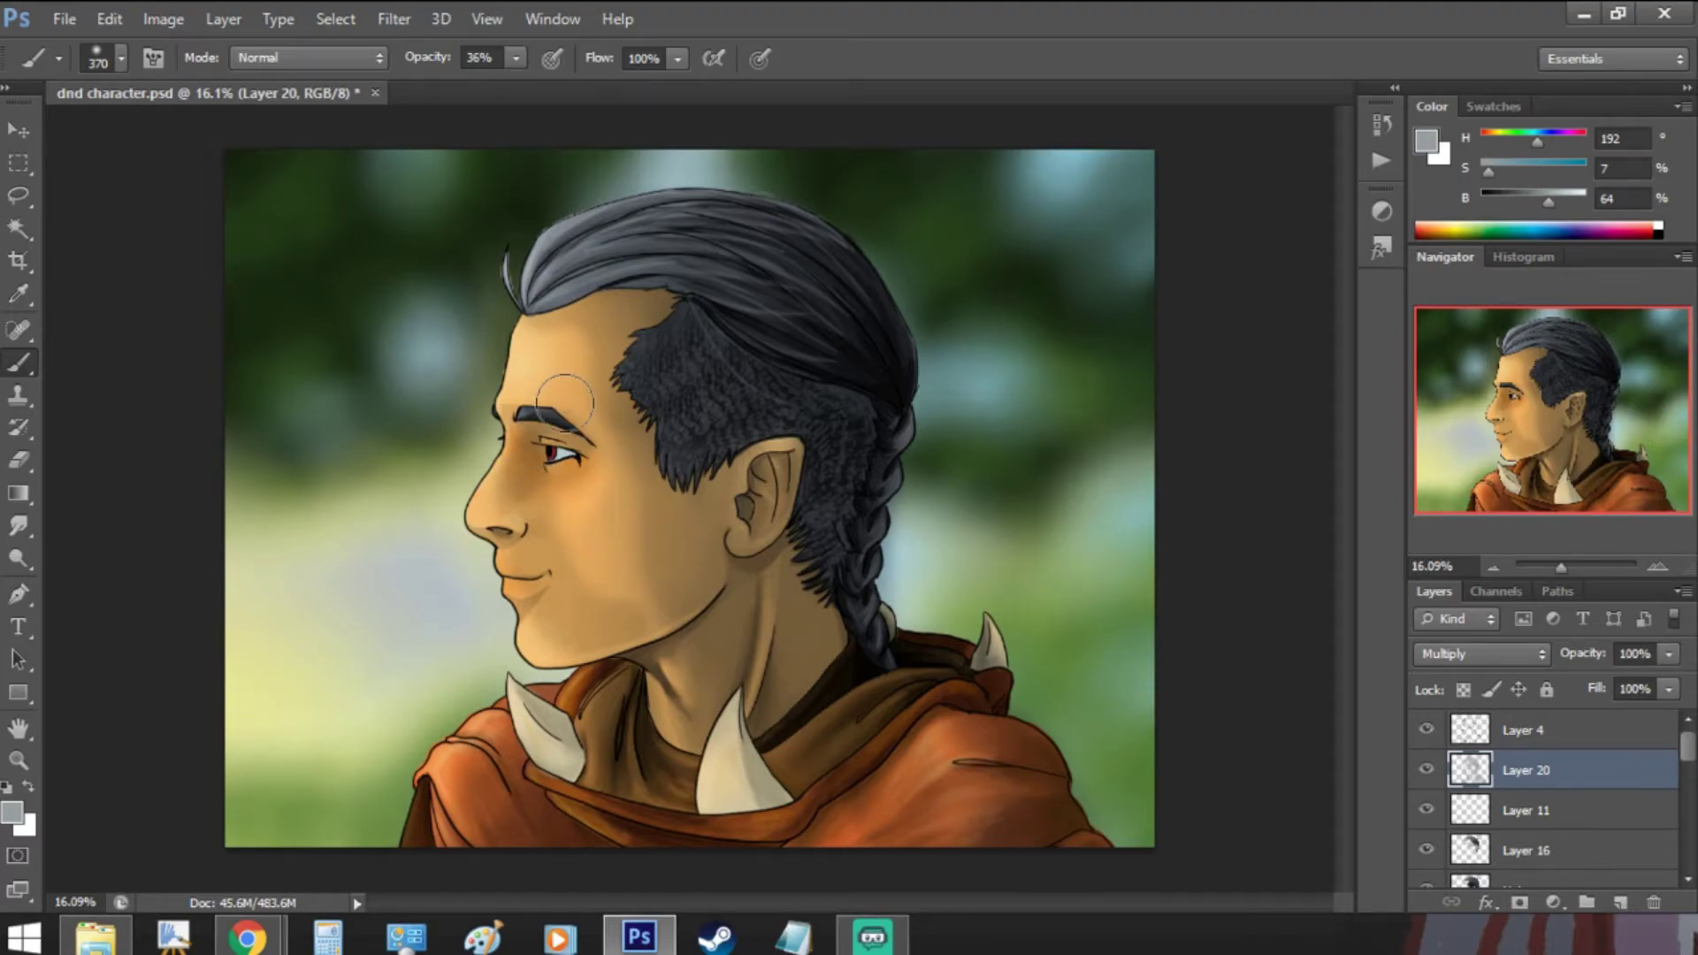
- Sample the cheek's skin tone and set the eraser's brush size to 86 px
alt+click(583, 553)
key(e)
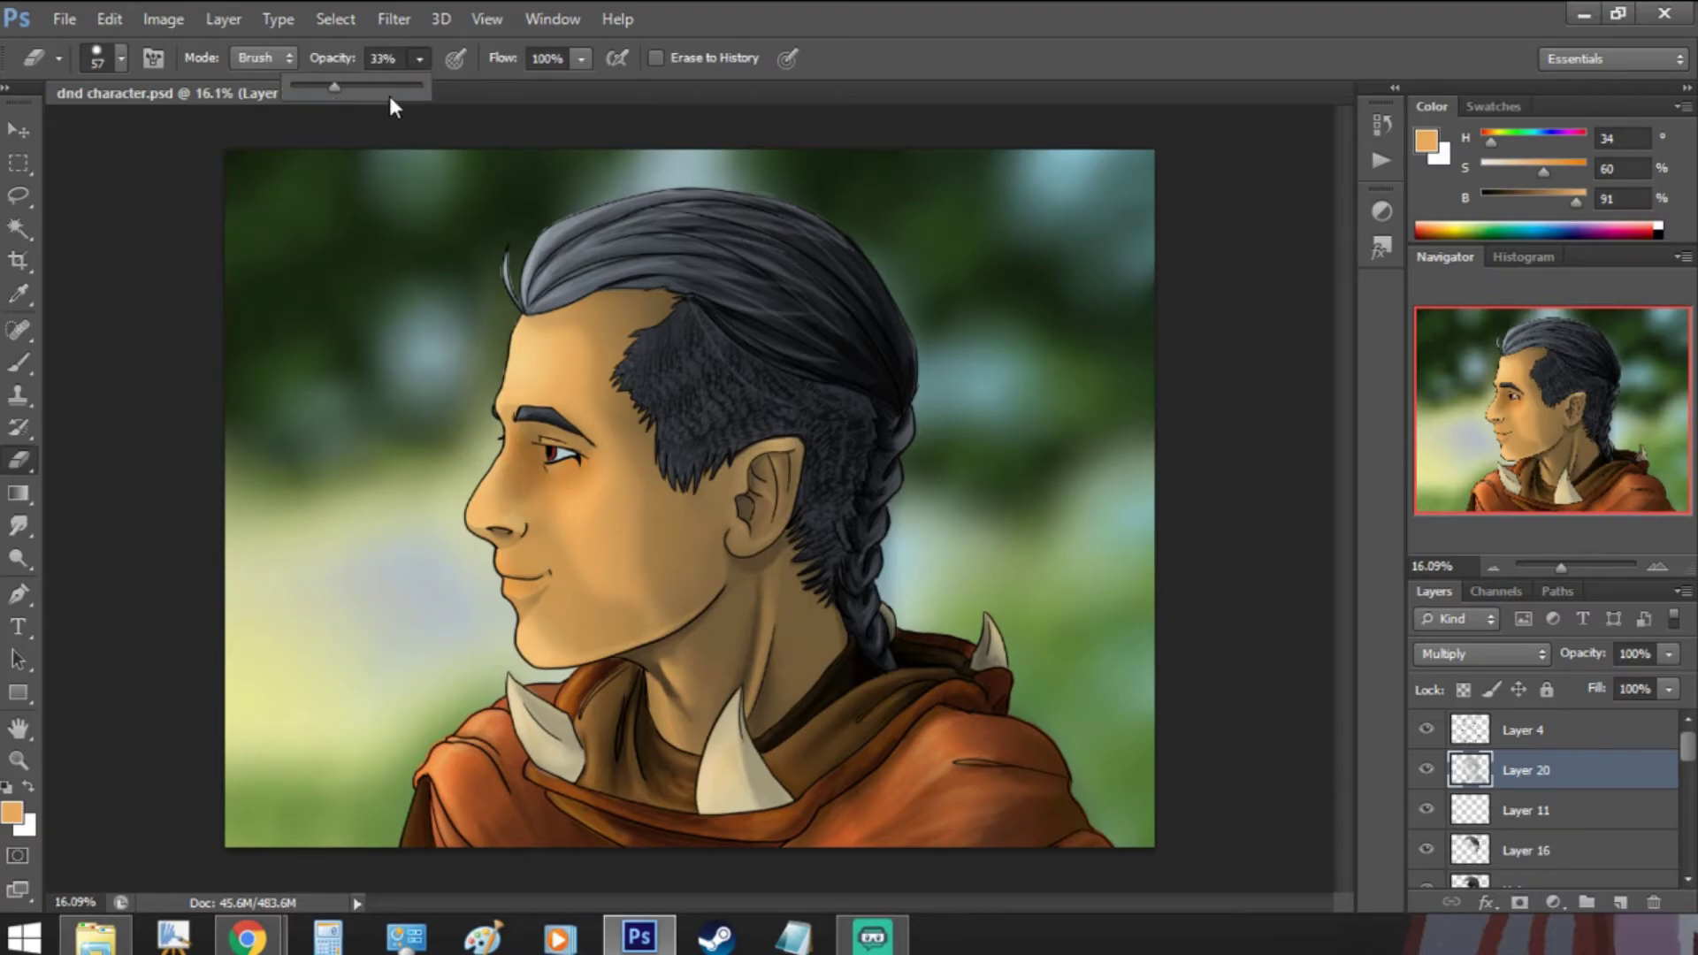
click(121, 58)
key(Escape)
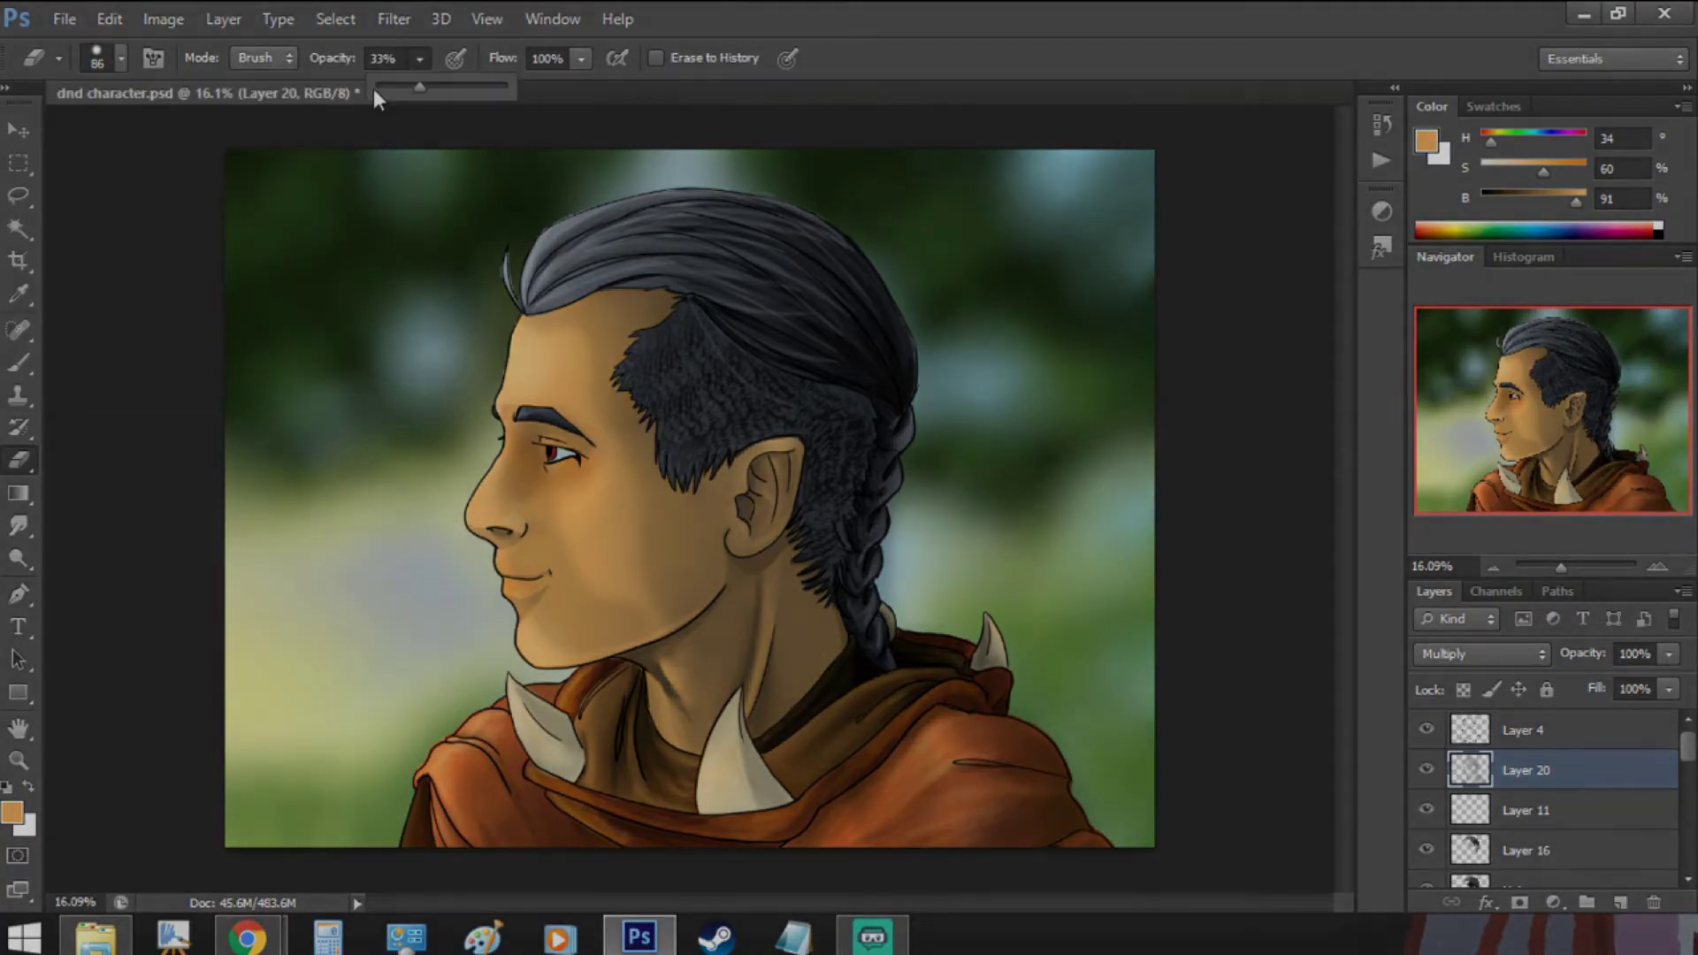